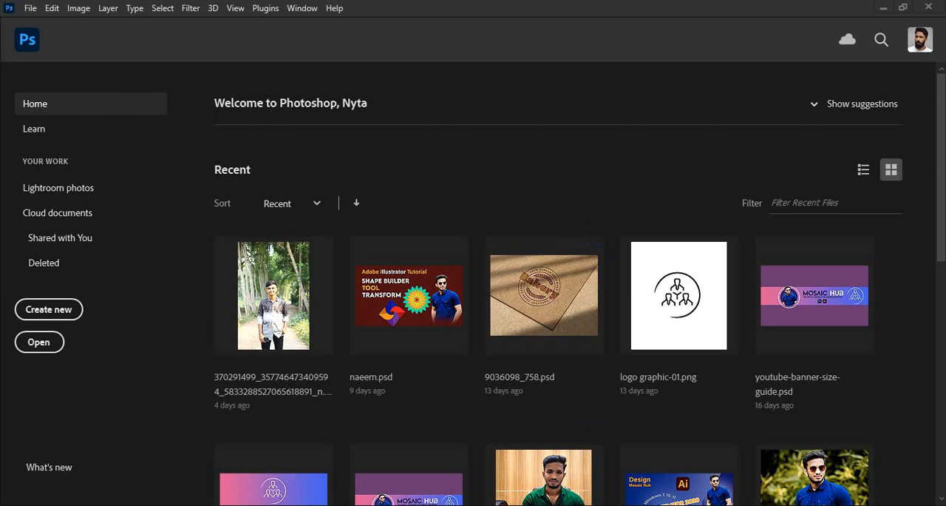
Step: Create a new 1280 x 1080 pixel document at 72 pixels/inch in RGB with a white background and dock its window
{"action": "left_click", "coordinate": [31, 8]}
{"action": "left_click", "coordinate": [70, 25]}
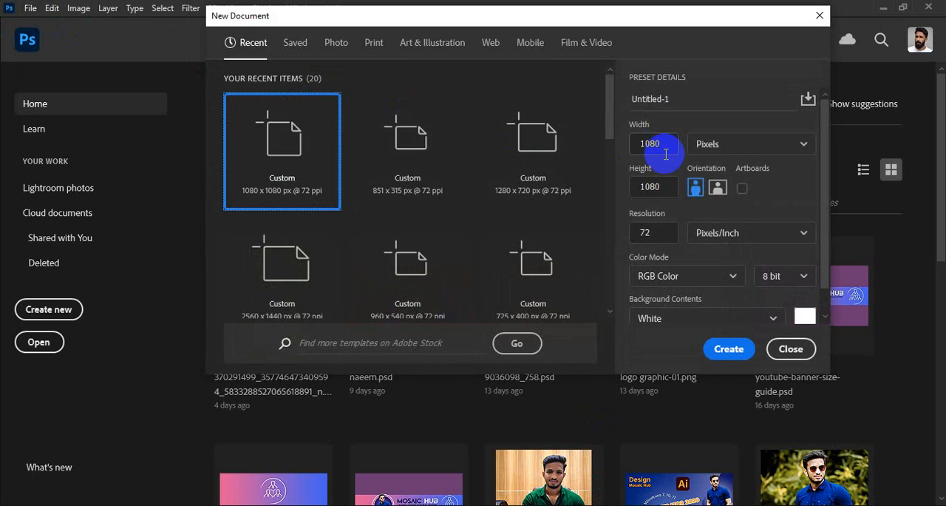
{"action": "left_click_drag", "start_coordinate": [667, 146], "coordinate": [638, 153]}
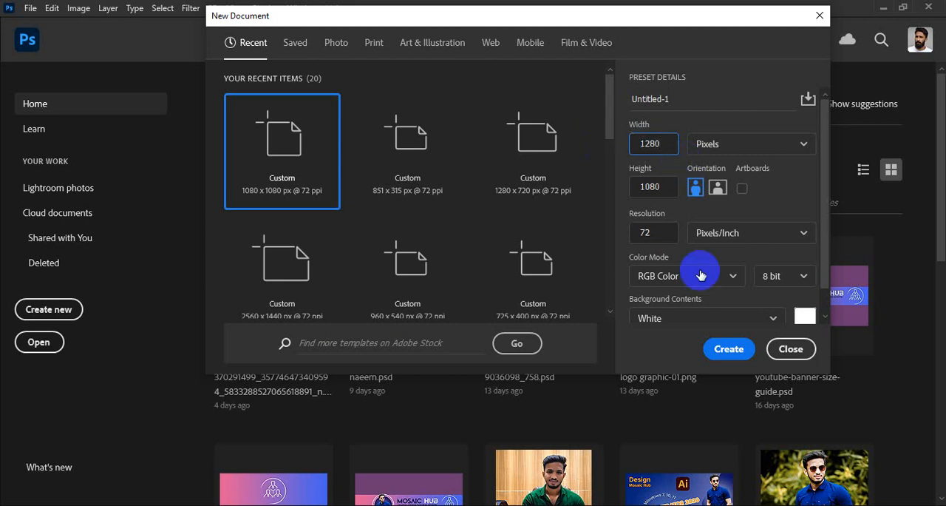
{"action": "left_click", "coordinate": [727, 347]}
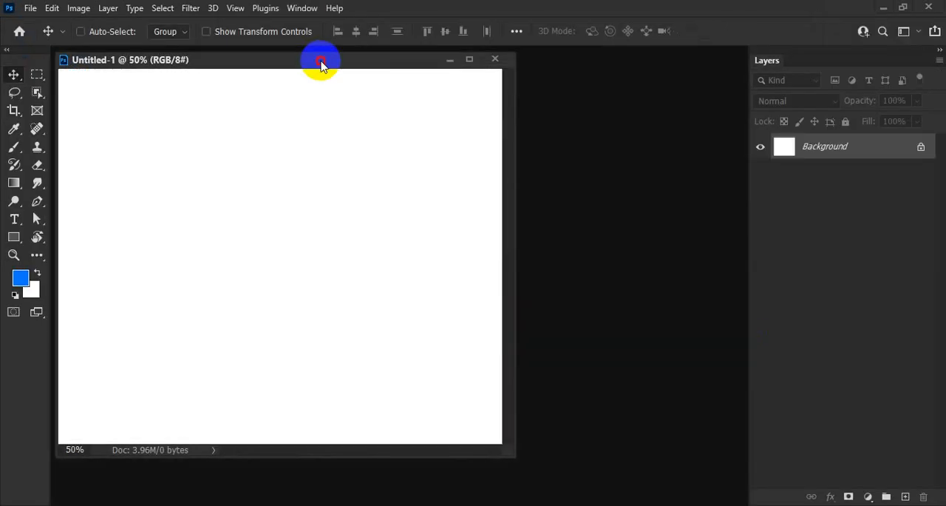
{"action": "left_click_drag", "start_coordinate": [321, 63], "coordinate": [505, 65]}
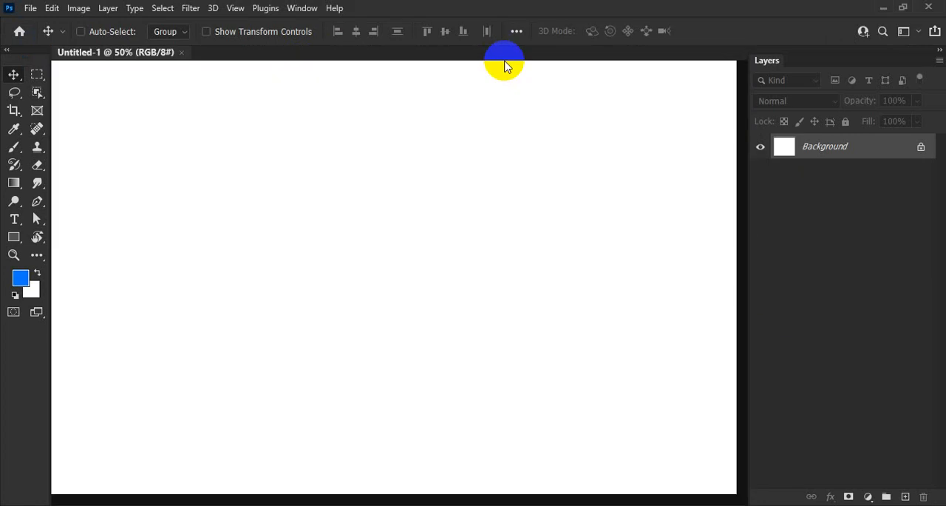
{"action": "mouse_move", "coordinate": [418, 257]}
{"action": "left_mouse_down"}
{"action": "mouse_move", "coordinate": [387, 260]}
{"action": "mouse_move", "coordinate": [428, 270]}
{"action": "left_mouse_up"}
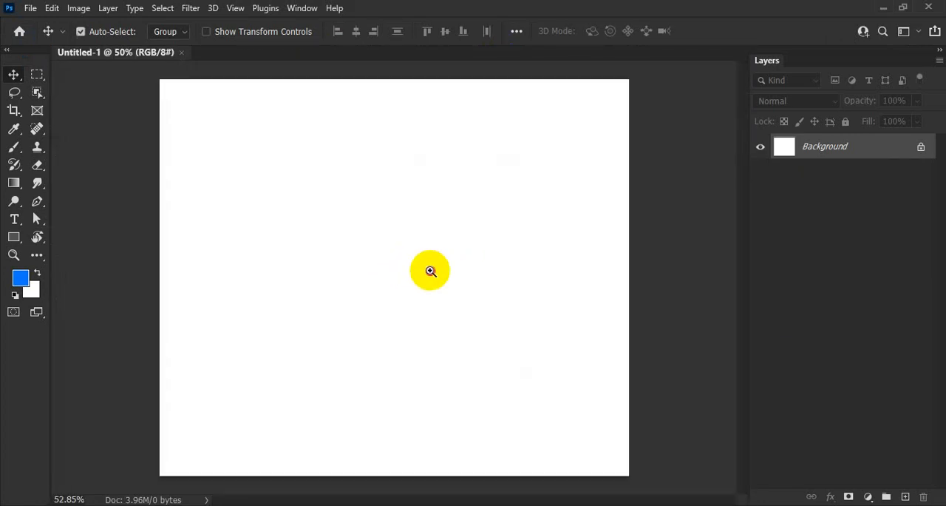
Step: Unlock the background layer and fill it with light blue #5ba6fa as the foreground color
{"action": "left_click", "coordinate": [920, 148]}
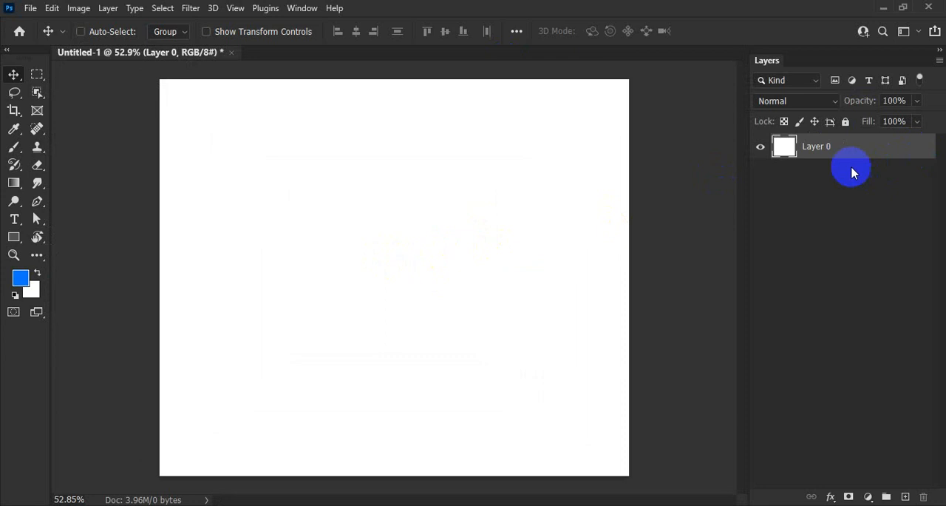
{"action": "left_click", "coordinate": [22, 282]}
{"action": "left_click", "coordinate": [523, 120]}
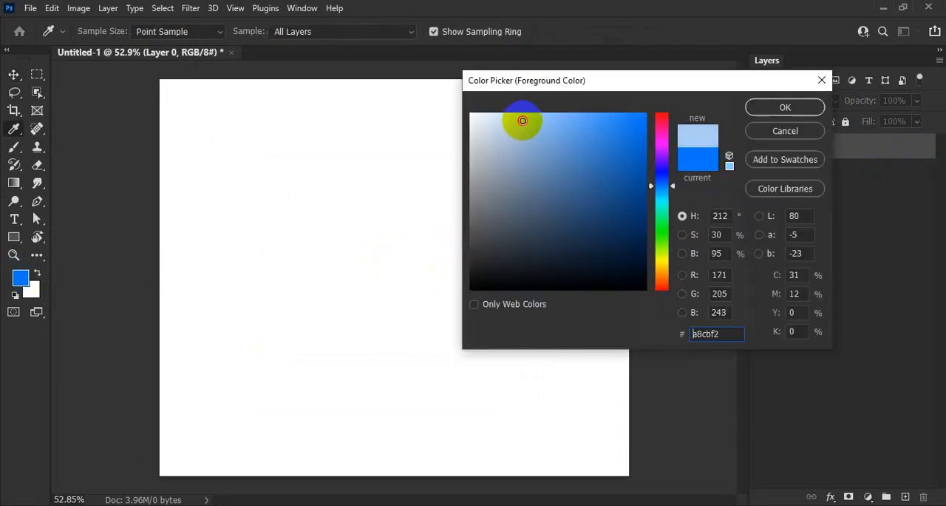
{"action": "left_click_drag", "start_coordinate": [522, 120], "coordinate": [583, 116]}
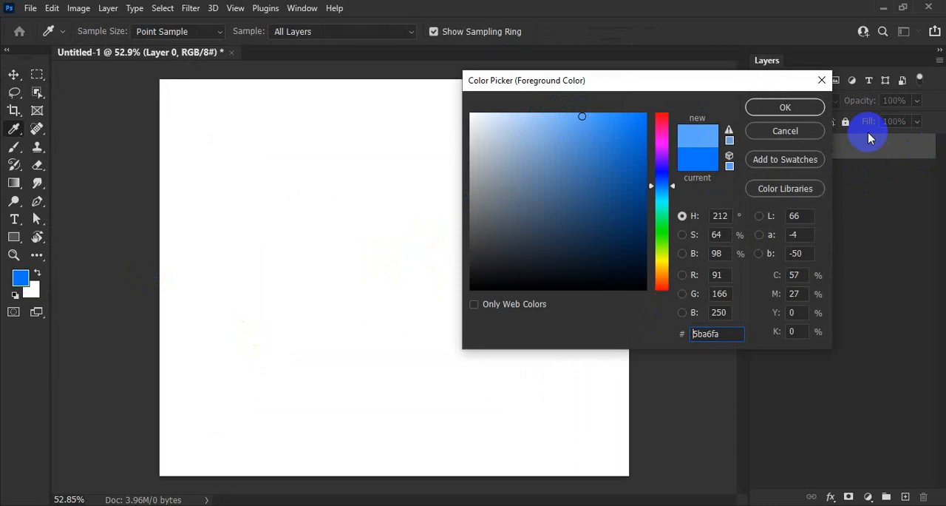
{"action": "left_click", "coordinate": [780, 107]}
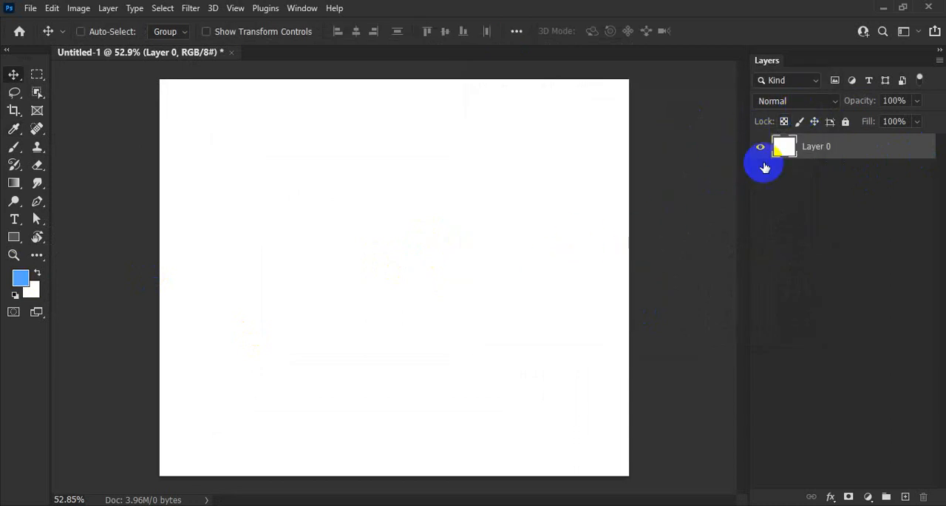
{"action": "key", "text": "alt+BackSpace"}
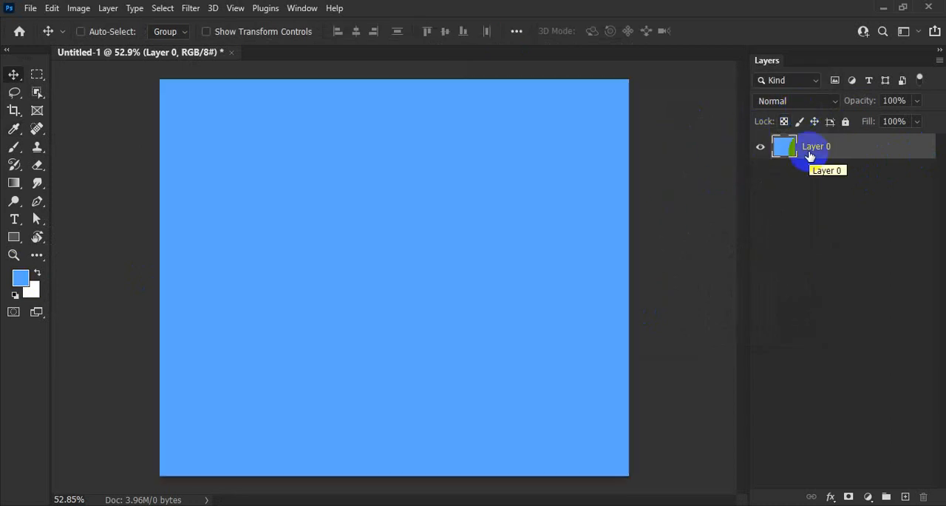
Step: Place flyer-01.jpg from the Downloads folder as an embedded image at the center of the canvas
{"action": "left_click_drag", "start_coordinate": [613, 221], "coordinate": [542, 222]}
{"action": "left_click_drag", "start_coordinate": [436, 281], "coordinate": [478, 300]}
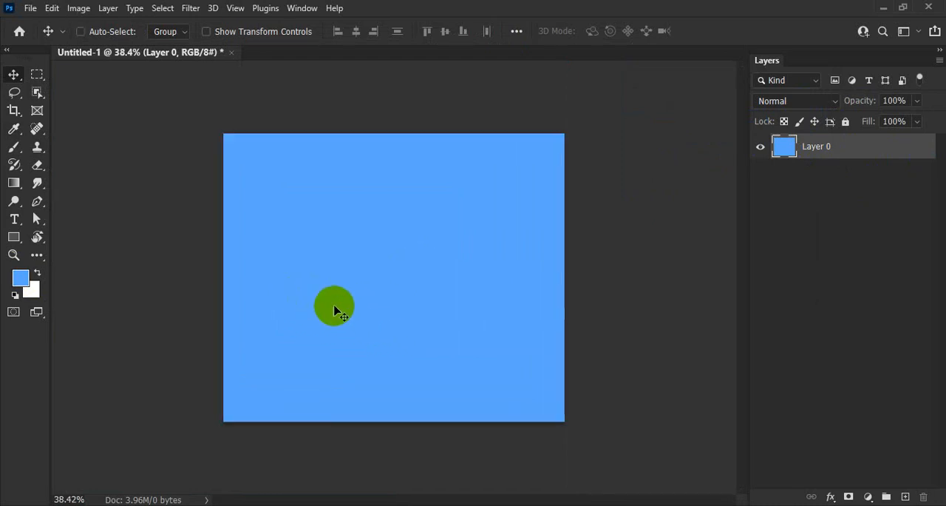
{"action": "left_click", "coordinate": [30, 8]}
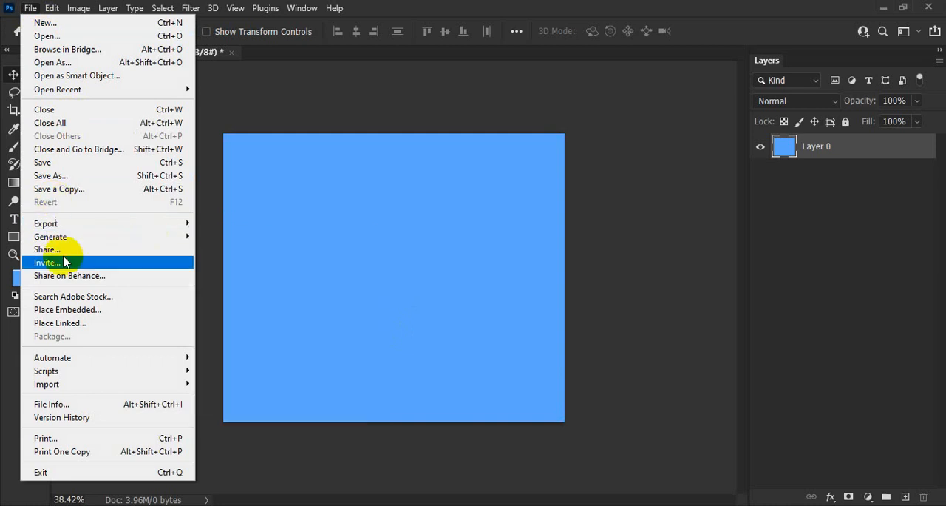
{"action": "left_click", "coordinate": [70, 309]}
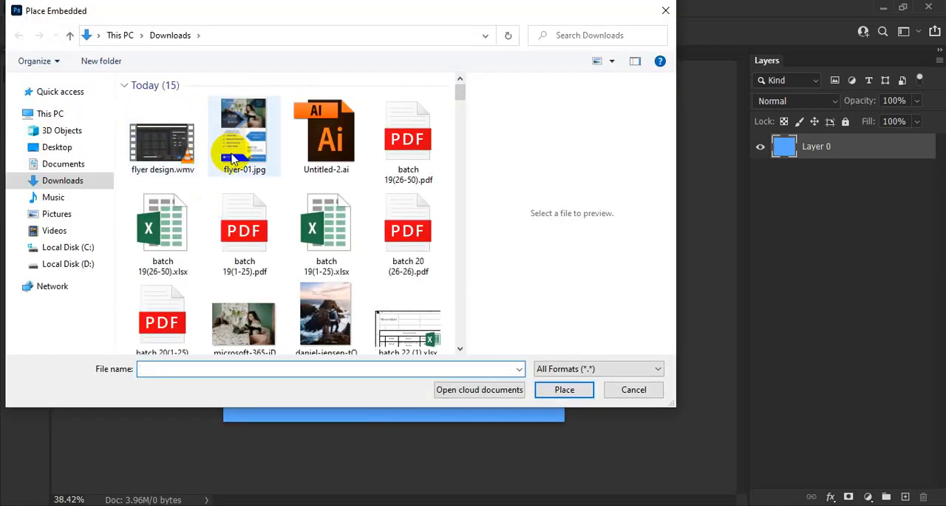
{"action": "left_click", "coordinate": [234, 158]}
{"action": "left_click", "coordinate": [584, 390]}
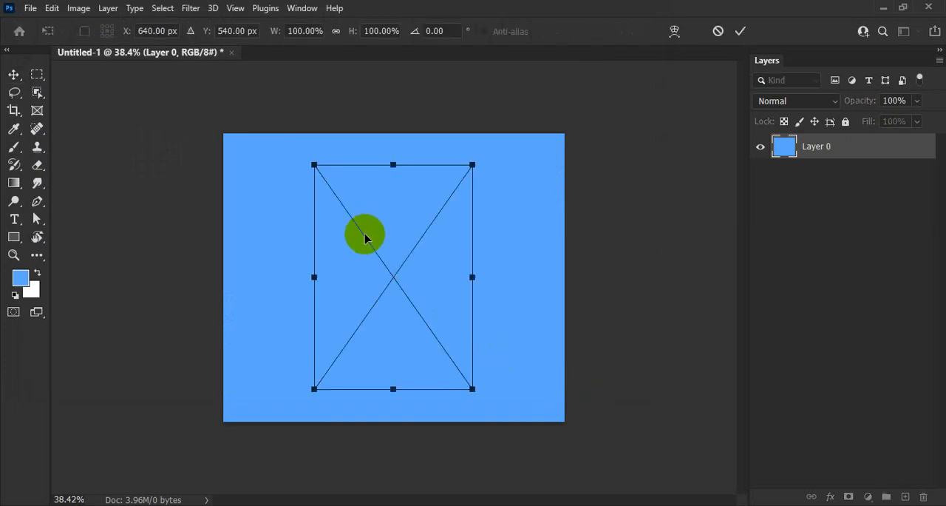
{"action": "left_click_drag", "start_coordinate": [414, 332], "coordinate": [429, 335]}
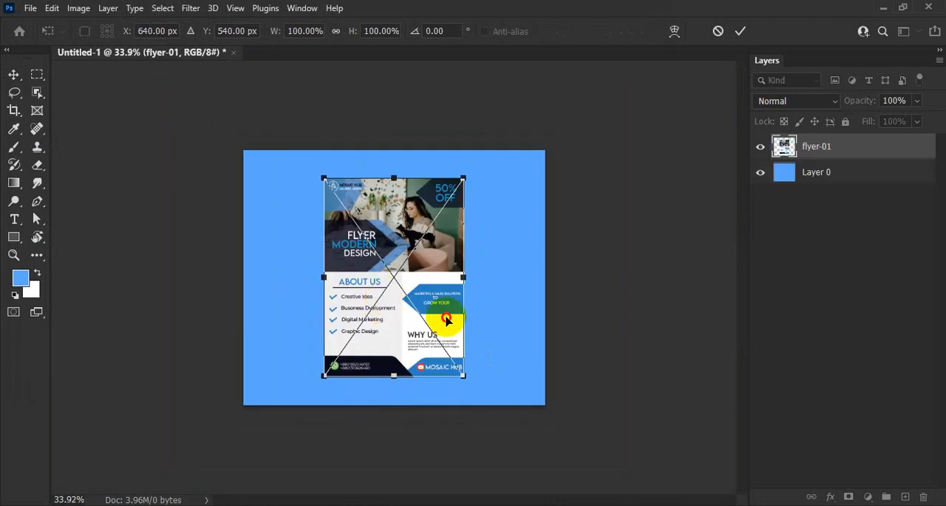
{"action": "left_click_drag", "start_coordinate": [383, 312], "coordinate": [373, 292]}
{"action": "key", "text": "Return"}
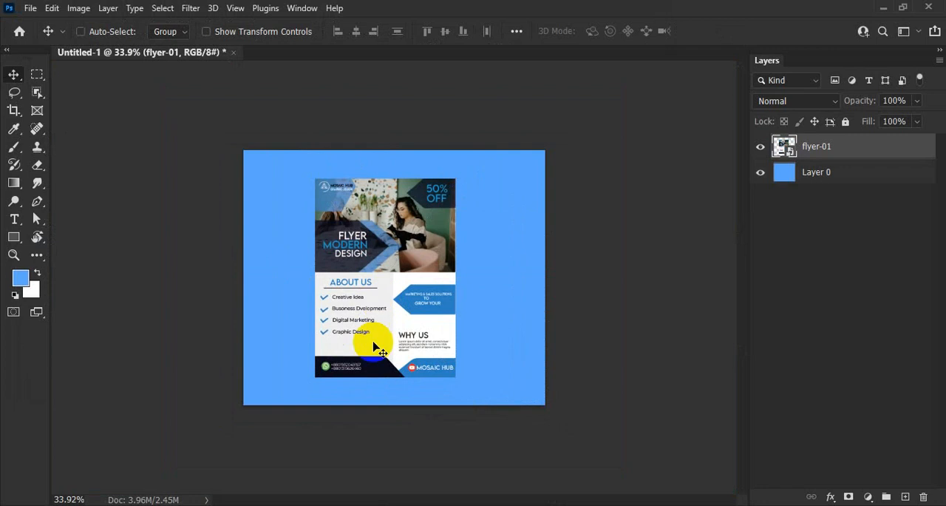
Step: Add a Drop Shadow to the flyer layer with an angle of 47° and a distance of 38 px
{"action": "left_click", "coordinate": [344, 368]}
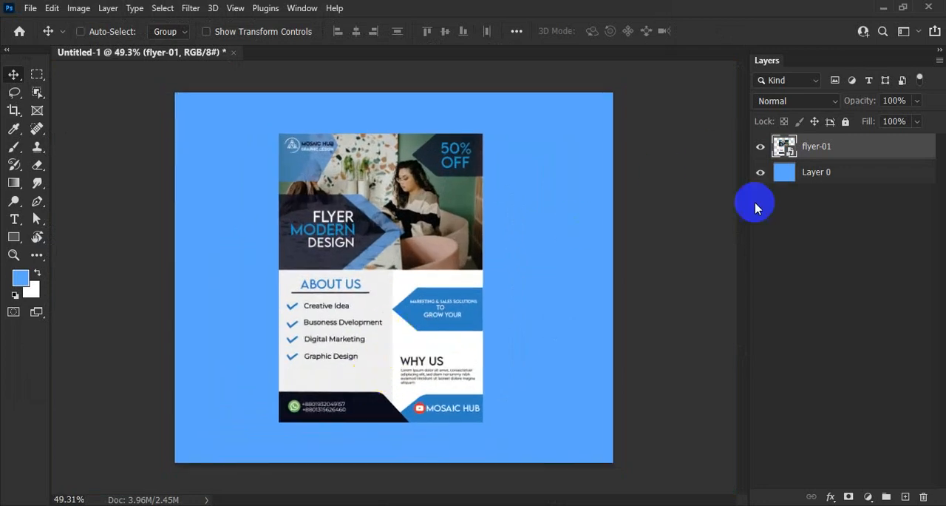
{"action": "left_click", "coordinate": [832, 495]}
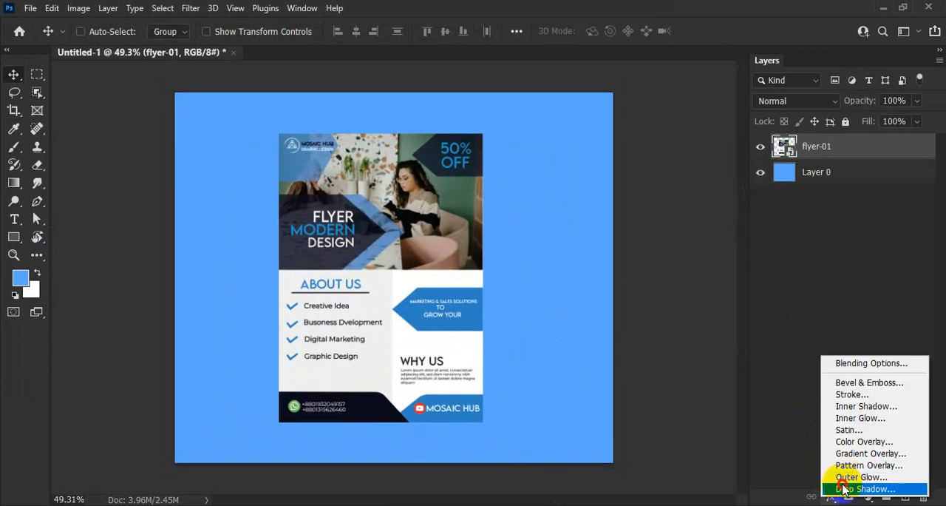
{"action": "left_click", "coordinate": [841, 488]}
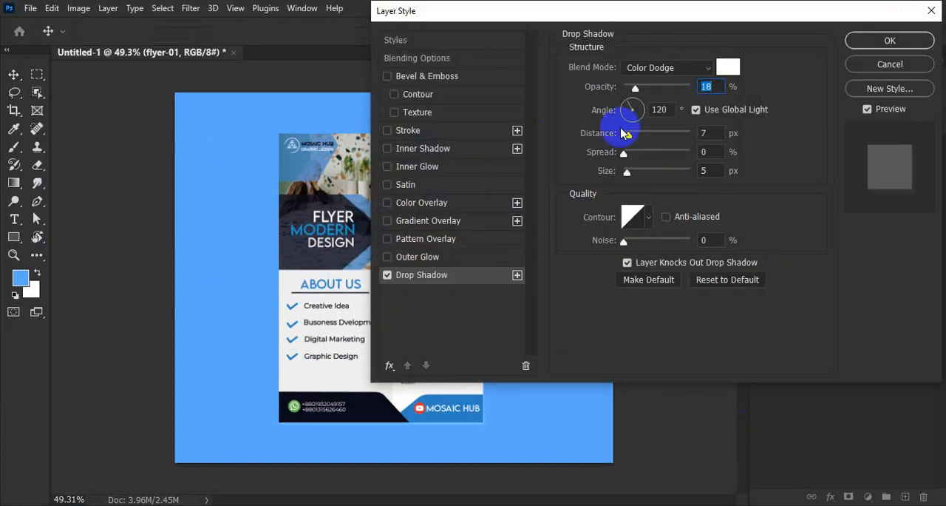
{"action": "left_click_drag", "start_coordinate": [648, 15], "coordinate": [704, 3]}
{"action": "mouse_move", "coordinate": [366, 285]}
{"action": "left_mouse_down"}
{"action": "mouse_move", "coordinate": [344, 303]}
{"action": "mouse_move", "coordinate": [358, 289]}
{"action": "mouse_move", "coordinate": [360, 297]}
{"action": "left_mouse_up"}
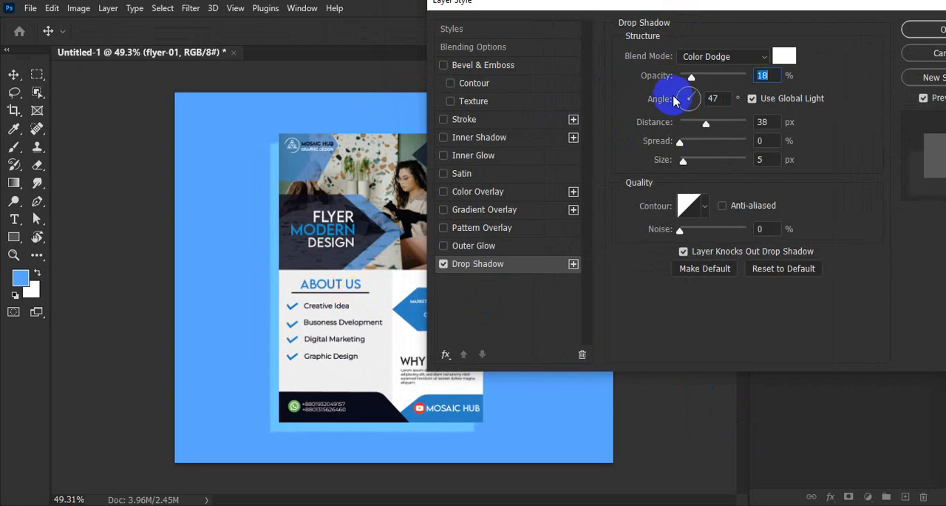
Step: Set the drop shadow's blend mode to Normal and its color to black (000000)
{"action": "left_click", "coordinate": [708, 57]}
{"action": "left_click", "coordinate": [717, 69]}
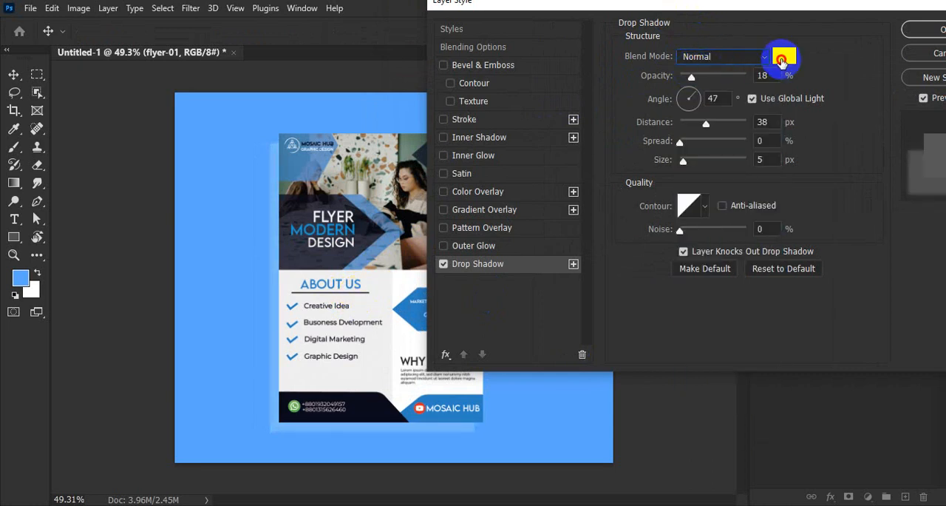
{"action": "left_click", "coordinate": [784, 56]}
{"action": "left_click_drag", "start_coordinate": [503, 129], "coordinate": [462, 332]}
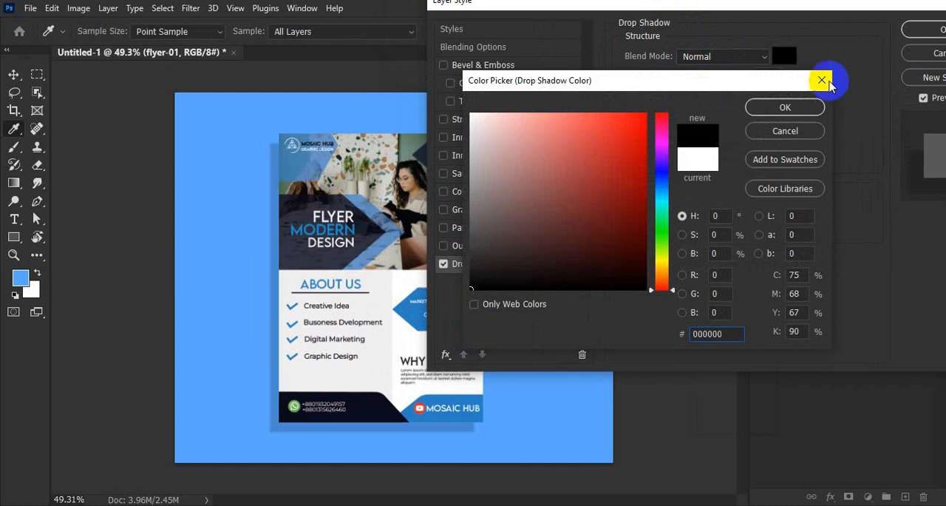
{"action": "left_click", "coordinate": [805, 108]}
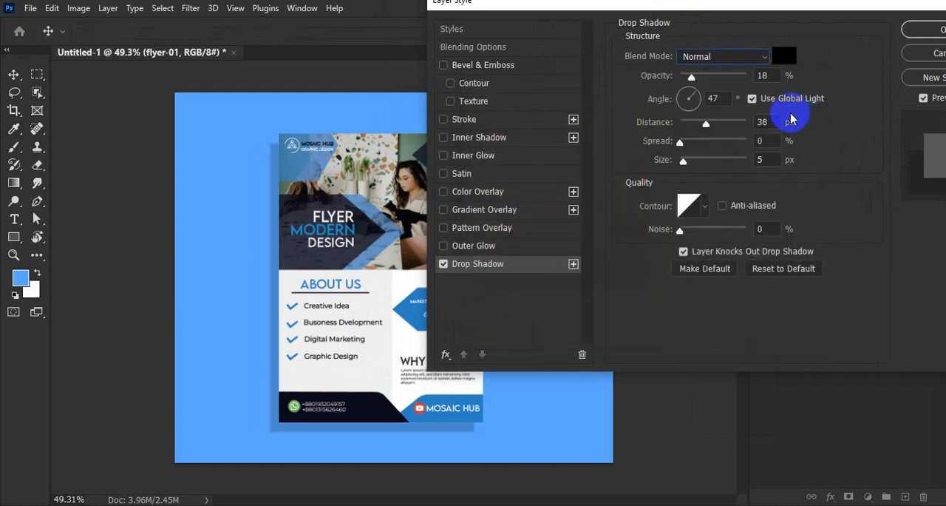
Step: Set the drop shadow to 73% opacity, 27 px distance, 0% spread and about 29 px size, and apply it
{"action": "left_click_drag", "start_coordinate": [691, 76], "coordinate": [731, 79]}
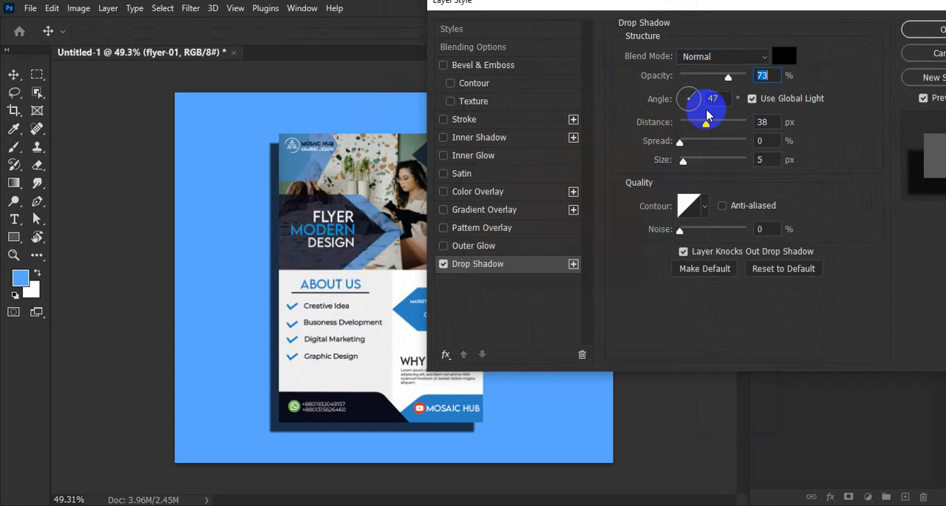
{"action": "left_click_drag", "start_coordinate": [703, 127], "coordinate": [701, 127]}
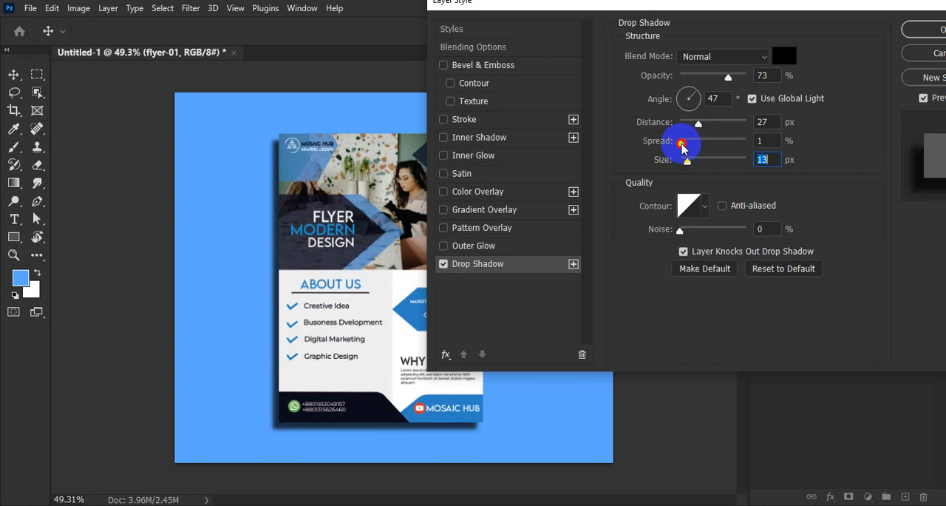
{"action": "left_click_drag", "start_coordinate": [682, 145], "coordinate": [699, 166]}
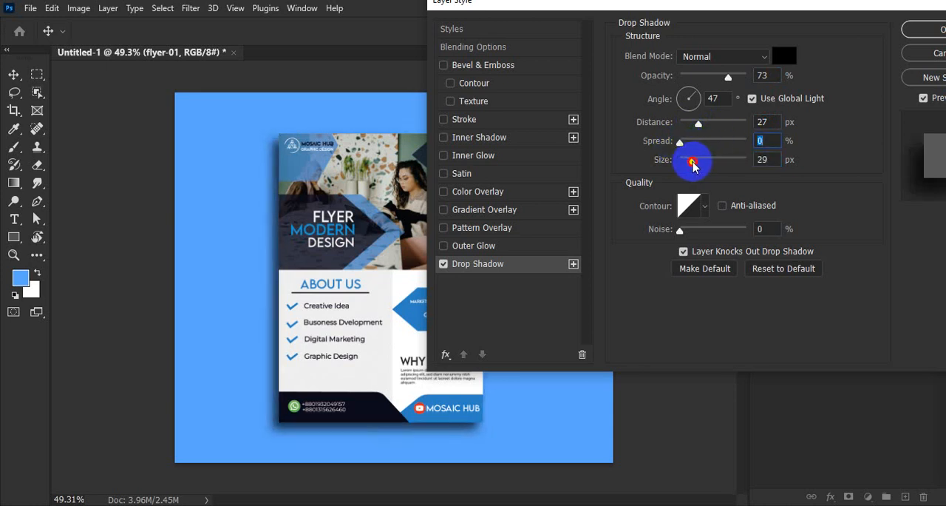
{"action": "left_click", "coordinate": [928, 31]}
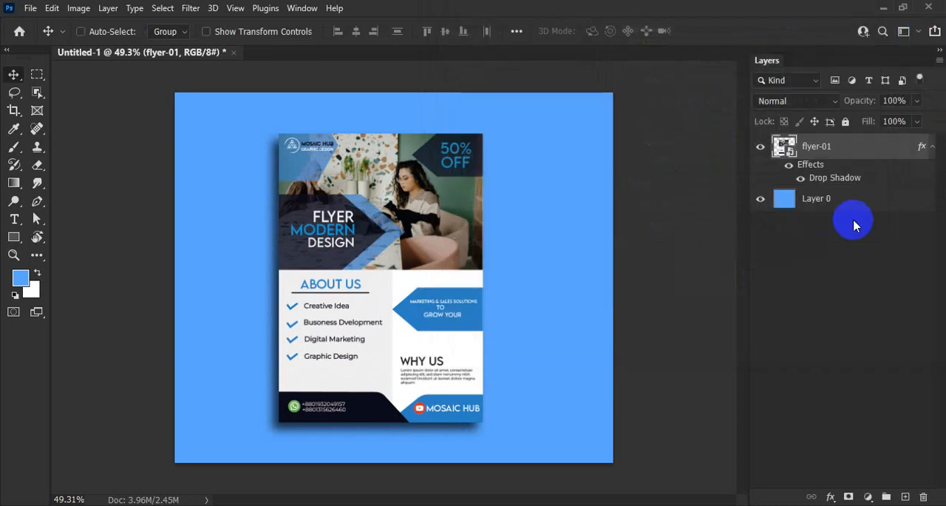
Step: Delete the flyer layer together with its drop shadow
{"action": "key", "text": "Delete"}
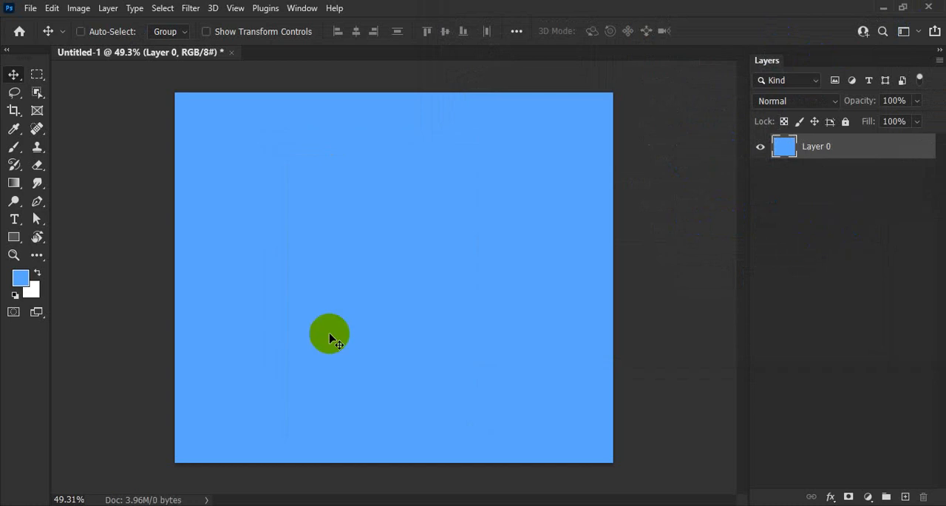
Step: Select the lower part of the canvas below a rising diagonal edge with the Polygonal Lasso tool
{"action": "left_click", "coordinate": [14, 92]}
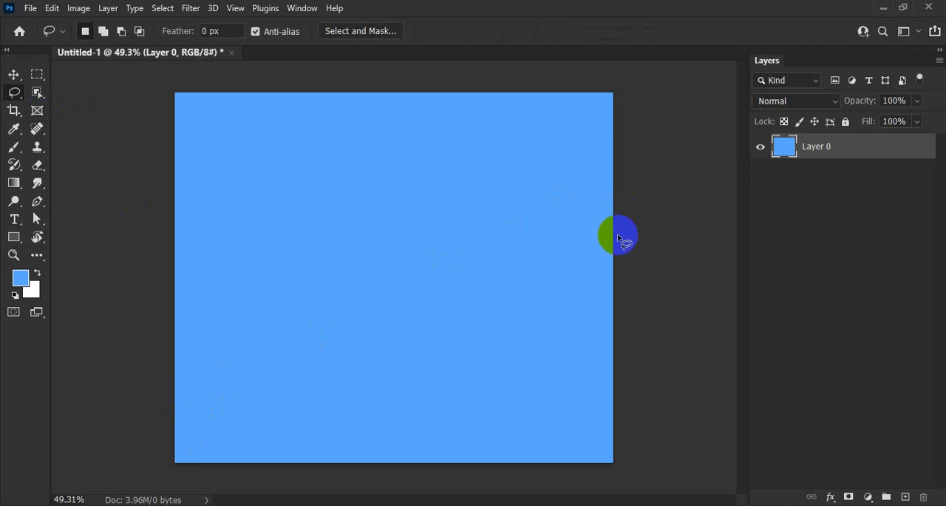
{"action": "mouse_move", "coordinate": [16, 101]}
{"action": "left_mouse_down"}
{"action": "mouse_move", "coordinate": [63, 120]}
{"action": "mouse_move", "coordinate": [63, 106]}
{"action": "left_mouse_up"}
{"action": "left_click", "coordinate": [161, 357]}
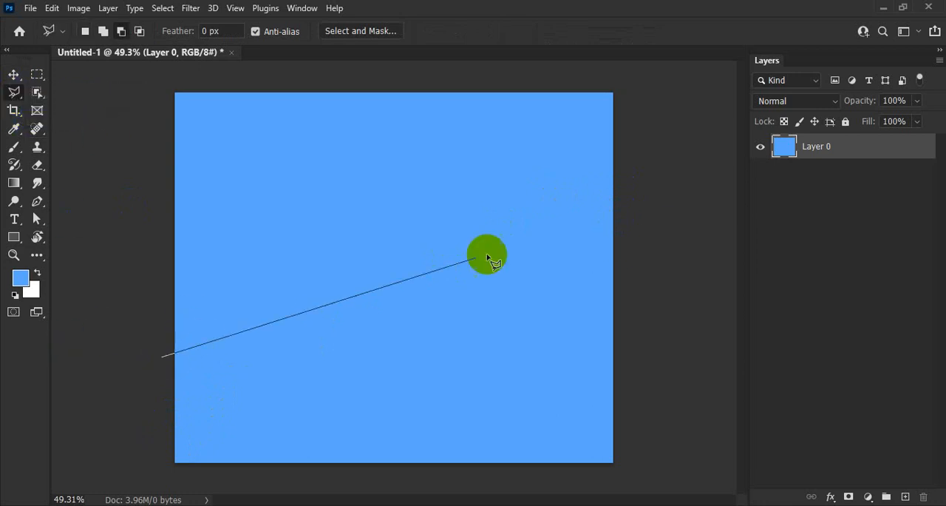
{"action": "left_click", "coordinate": [625, 204]}
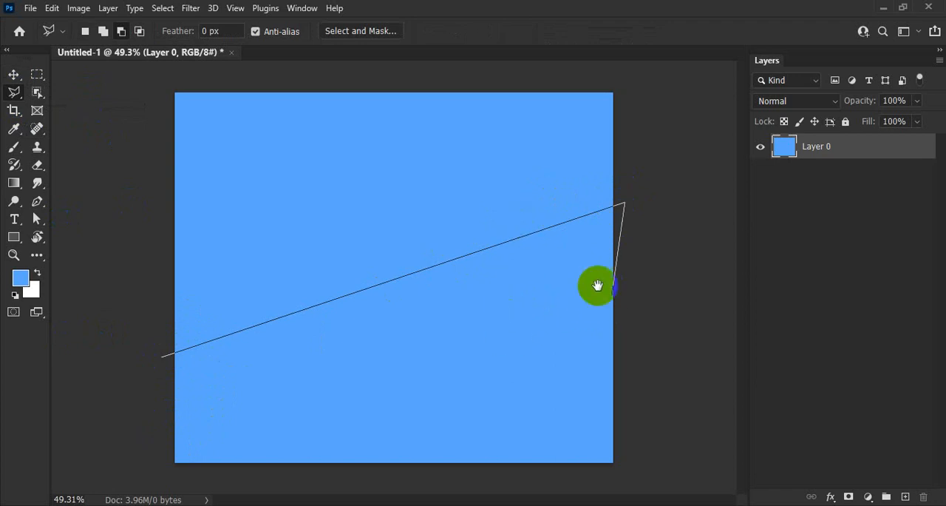
{"action": "left_click", "coordinate": [631, 470]}
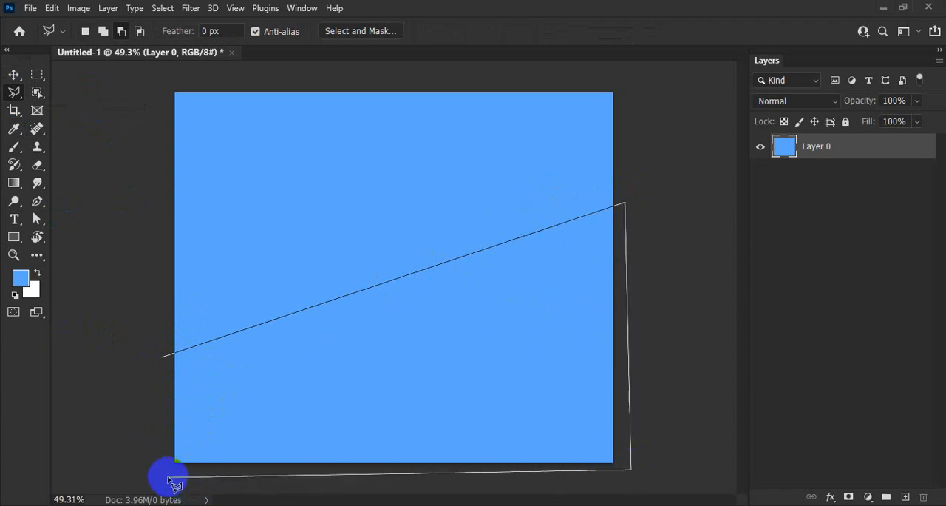
{"action": "left_click", "coordinate": [146, 469]}
{"action": "left_click", "coordinate": [163, 359]}
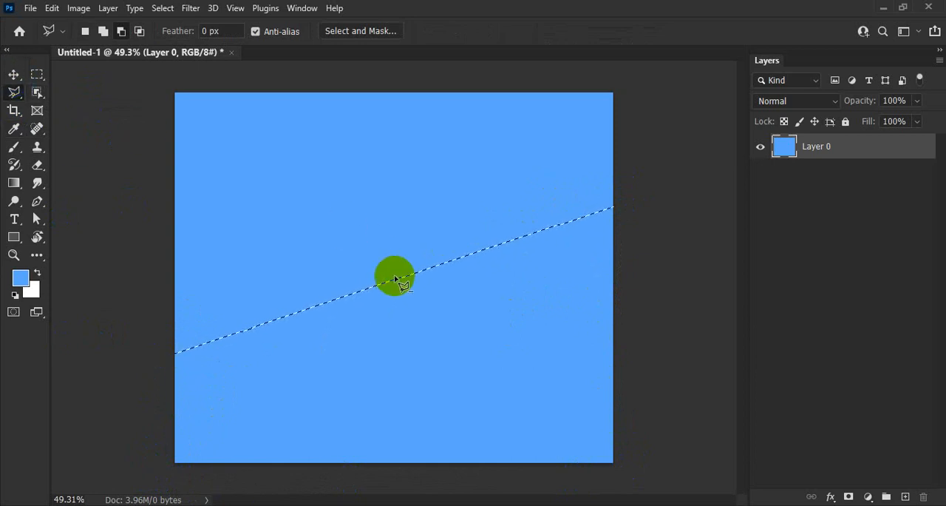
Step: Fill the selected area below the diagonal with a dark slate blue on a new layer, and clear the selection
{"action": "left_click", "coordinate": [906, 496]}
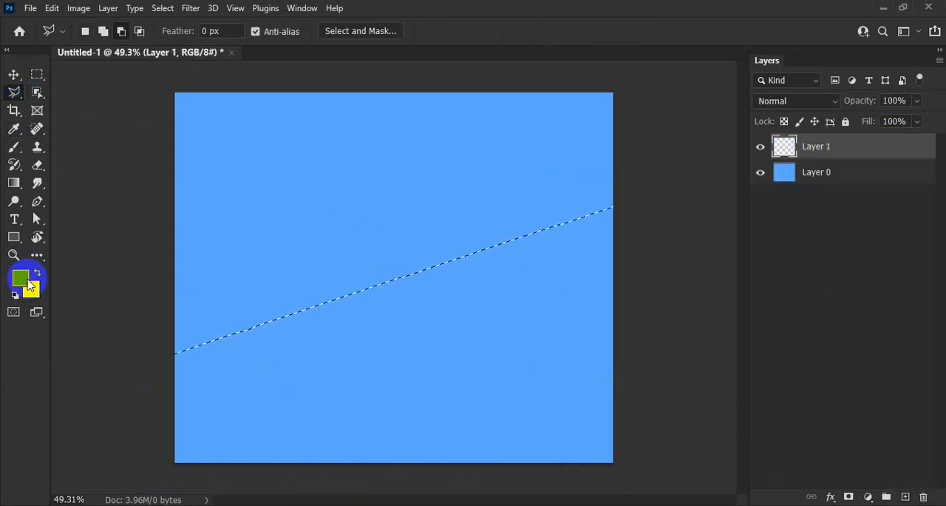
{"action": "left_click", "coordinate": [21, 277]}
{"action": "left_click", "coordinate": [579, 116]}
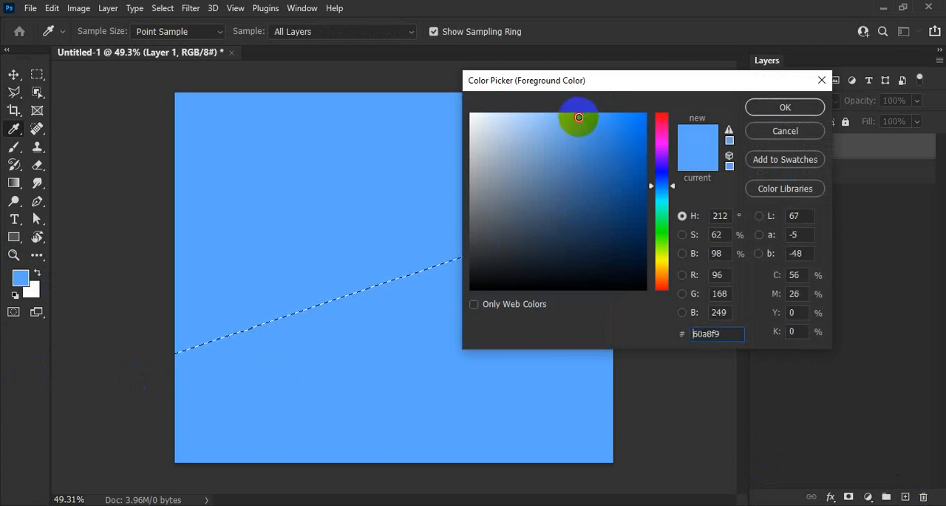
{"action": "mouse_move", "coordinate": [549, 235]}
{"action": "left_mouse_down"}
{"action": "mouse_move", "coordinate": [507, 243]}
{"action": "mouse_move", "coordinate": [547, 221]}
{"action": "left_mouse_up"}
{"action": "left_click", "coordinate": [758, 109]}
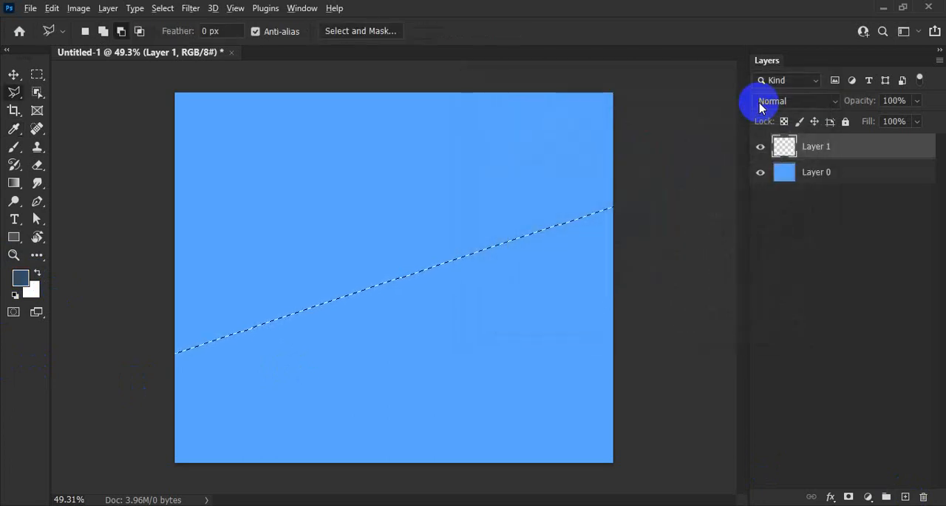
{"action": "key", "text": "alt+BackSpace"}
{"action": "key", "text": "ctrl+d"}
{"action": "scroll", "coordinate": [525, 263], "scroll_direction": "down", "scroll_amount": 2}
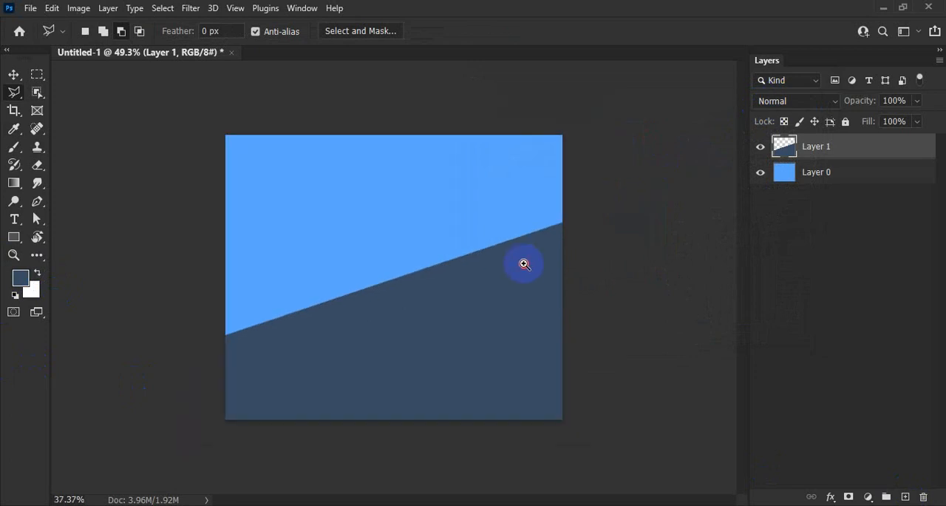
Step: Shift the dark diagonal layer slightly downward so its edge sits lower on the canvas
{"action": "left_click", "coordinate": [365, 341]}
{"action": "left_click", "coordinate": [13, 74]}
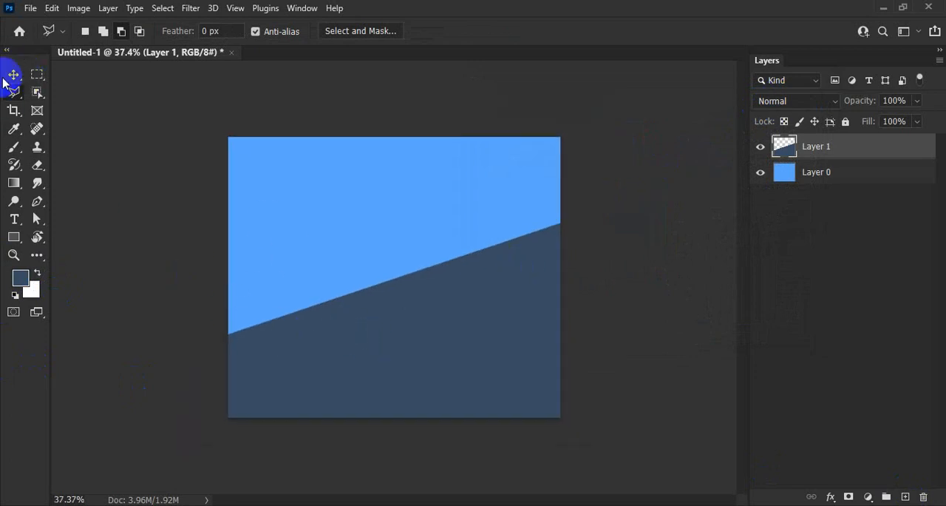
{"action": "mouse_move", "coordinate": [434, 374]}
{"action": "left_mouse_down"}
{"action": "mouse_move", "coordinate": [431, 386]}
{"action": "mouse_move", "coordinate": [429, 377]}
{"action": "left_mouse_up"}
{"action": "left_click_drag", "start_coordinate": [498, 342], "coordinate": [462, 334]}
{"action": "left_click_drag", "start_coordinate": [355, 319], "coordinate": [409, 323]}
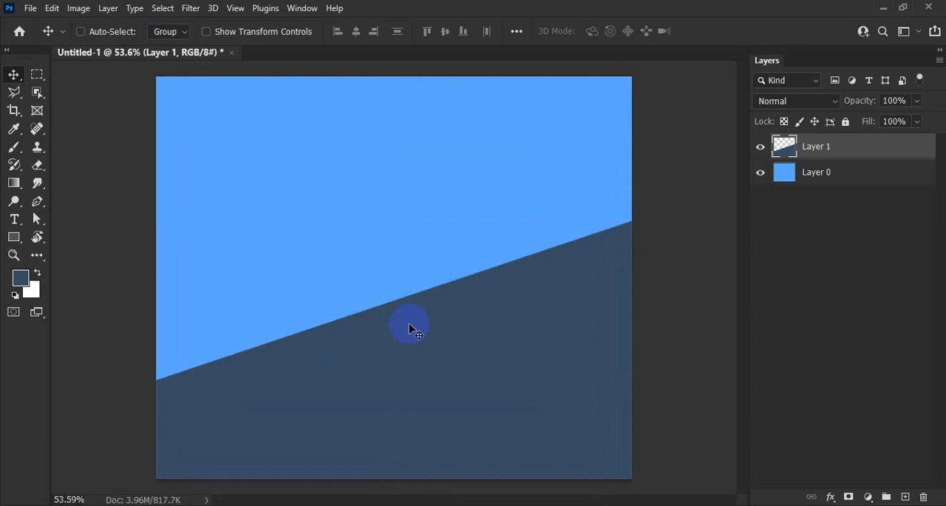
Step: Group the dark diagonal layer and the blue background layer into a group named bg
{"action": "left_click", "coordinate": [816, 178]}
{"action": "left_click", "coordinate": [828, 154], "text": "shift"}
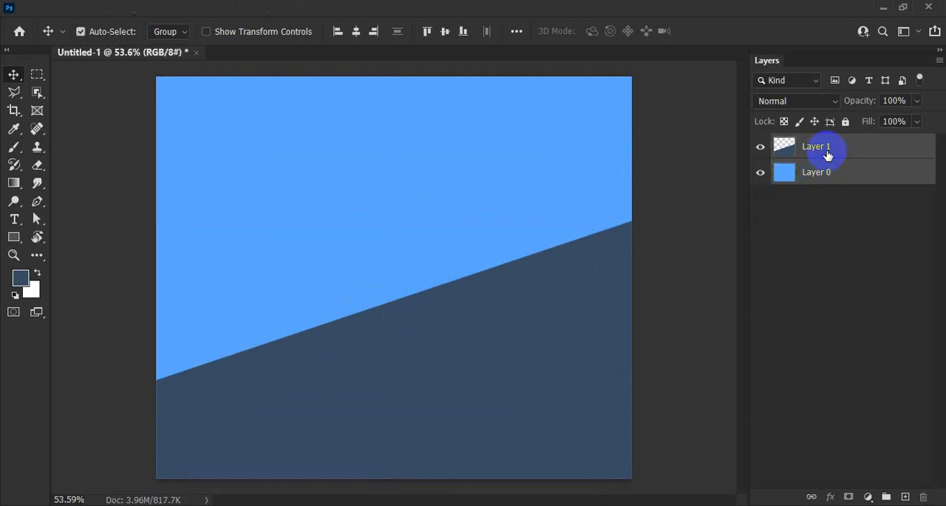
{"action": "key", "text": "ctrl+g"}
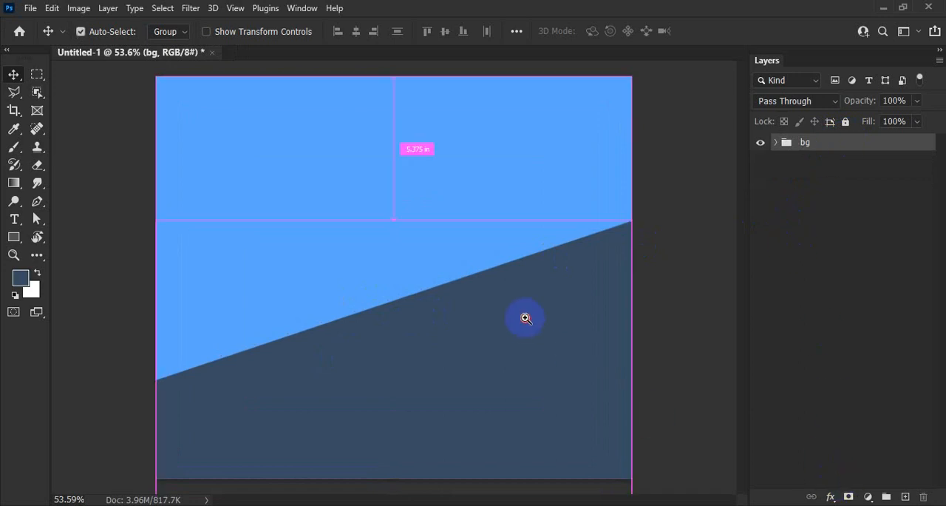
Step: Select a portrait rectangle across the diagonal edge, slightly left of the canvas centre, with the Rectangular Marquee tool
{"action": "left_click_drag", "start_coordinate": [526, 317], "coordinate": [479, 310]}
{"action": "left_click", "coordinate": [38, 73]}
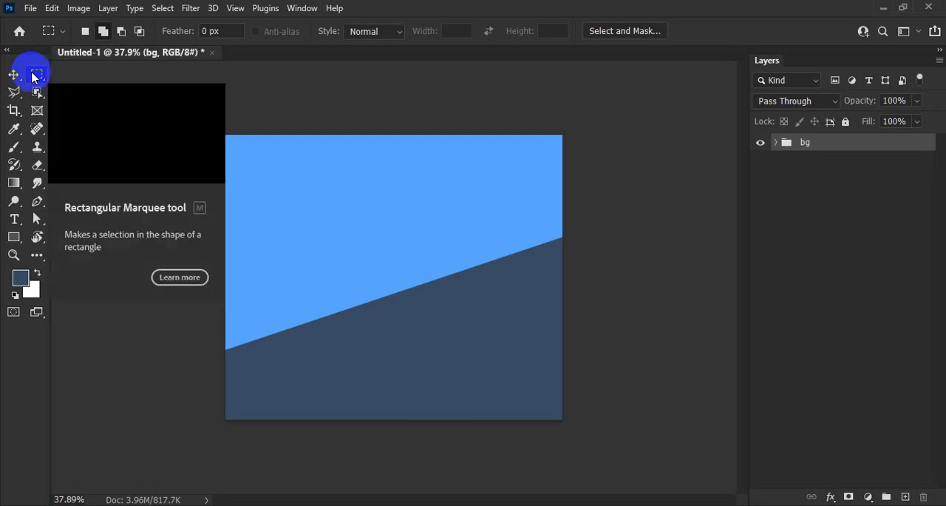
{"action": "right_click", "coordinate": [36, 75]}
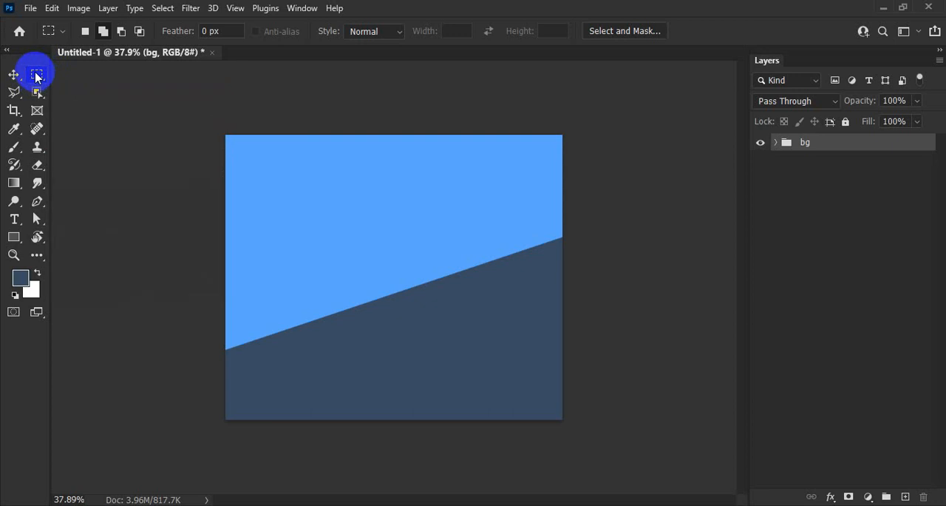
{"action": "left_click", "coordinate": [315, 208]}
{"action": "left_click_drag", "start_coordinate": [306, 202], "coordinate": [442, 372]}
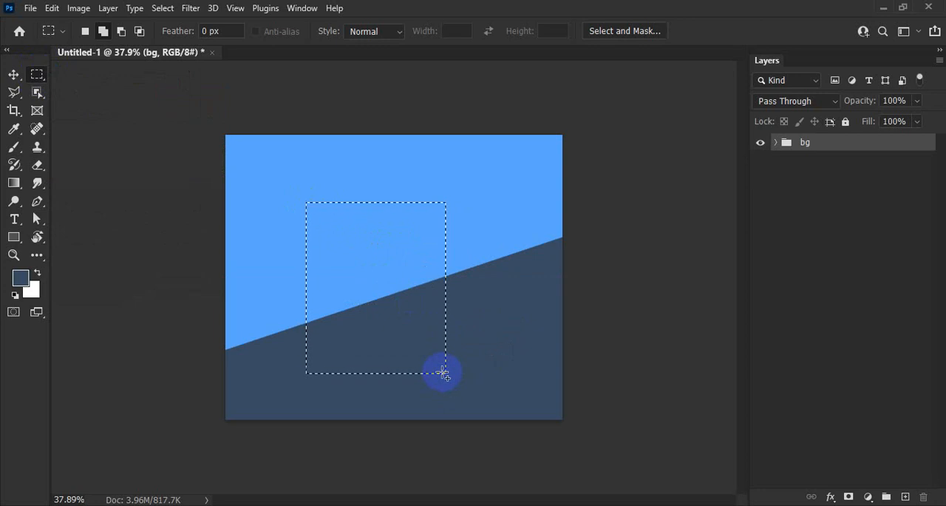
Step: Fill the rectangular selection with white on a new layer and convert that layer to a smart object
{"action": "left_click", "coordinate": [905, 497]}
{"action": "key", "text": "alt+BackSpace"}
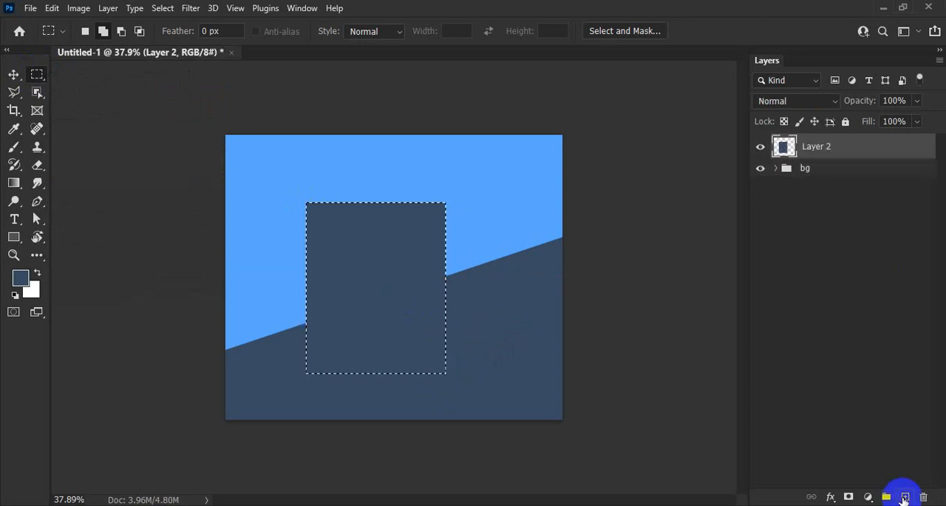
{"action": "key", "text": "ctrl+BackSpace"}
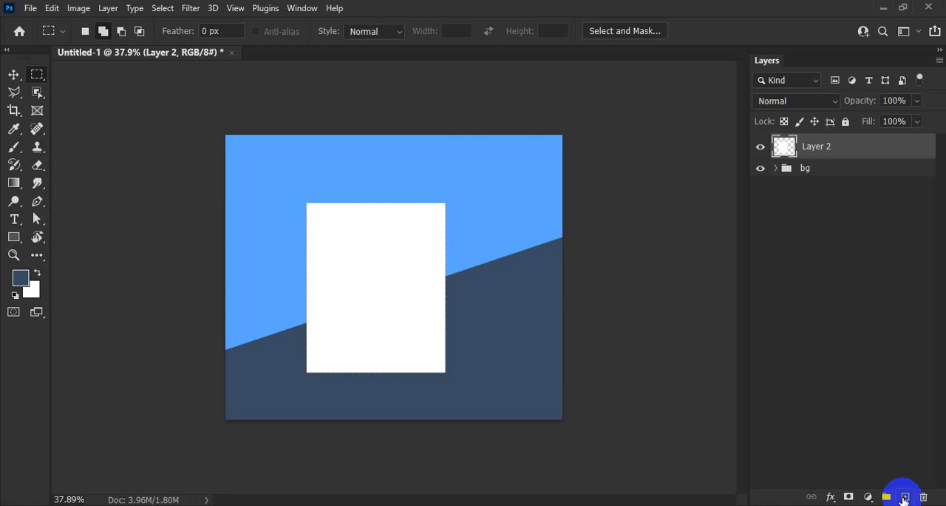
{"action": "right_click", "coordinate": [842, 147]}
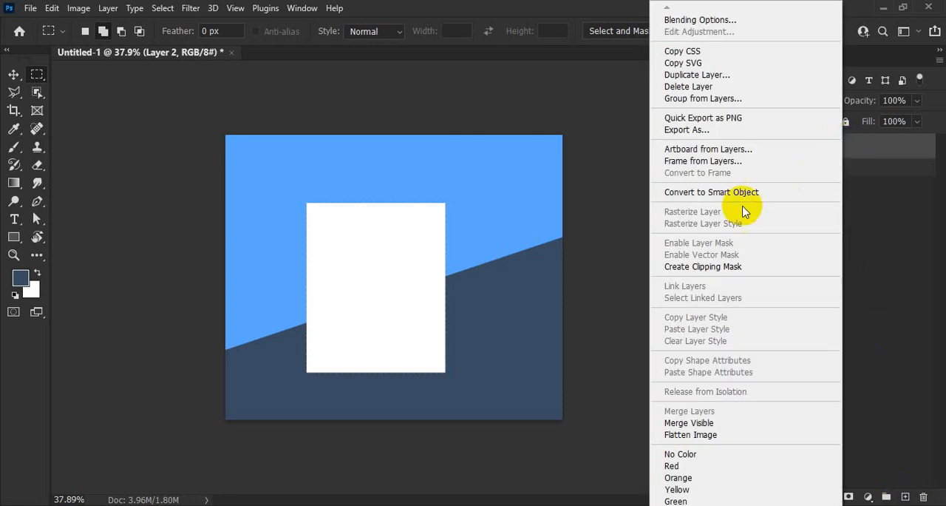
{"action": "left_click", "coordinate": [711, 194]}
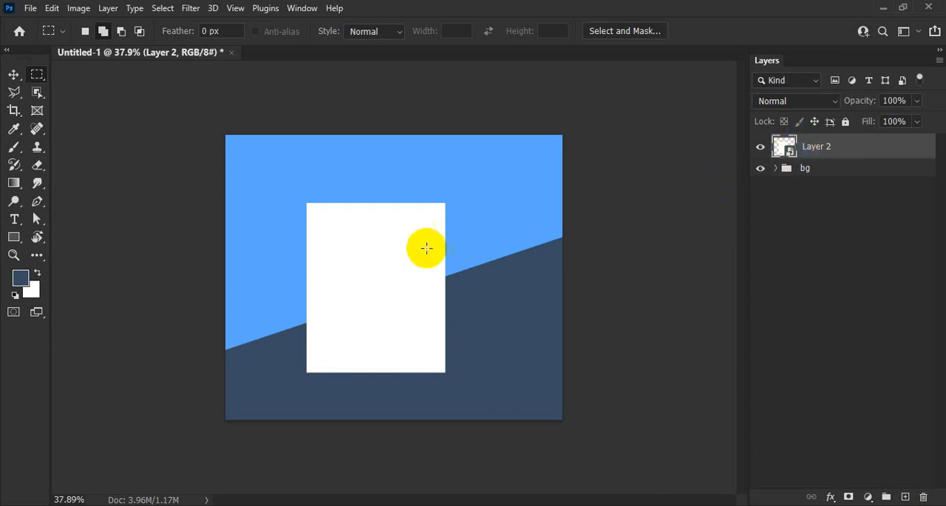
Step: Distort the white rectangle by pulling its lower-left corner inward and raising its lower-right corner, shifting the shape slightly up and right
{"action": "left_click", "coordinate": [13, 74]}
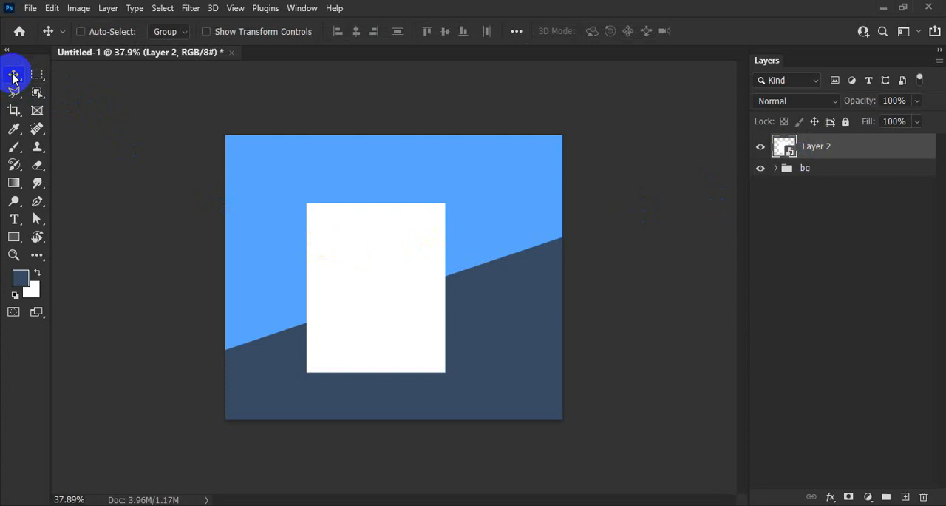
{"action": "key", "text": "ctrl+t"}
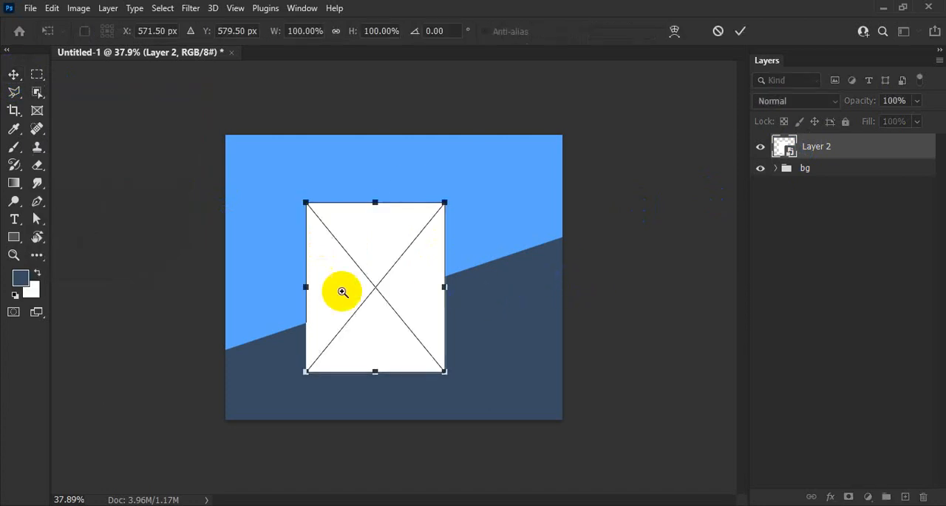
{"action": "left_click", "coordinate": [343, 291], "text": "ctrl"}
{"action": "right_click", "coordinate": [354, 295]}
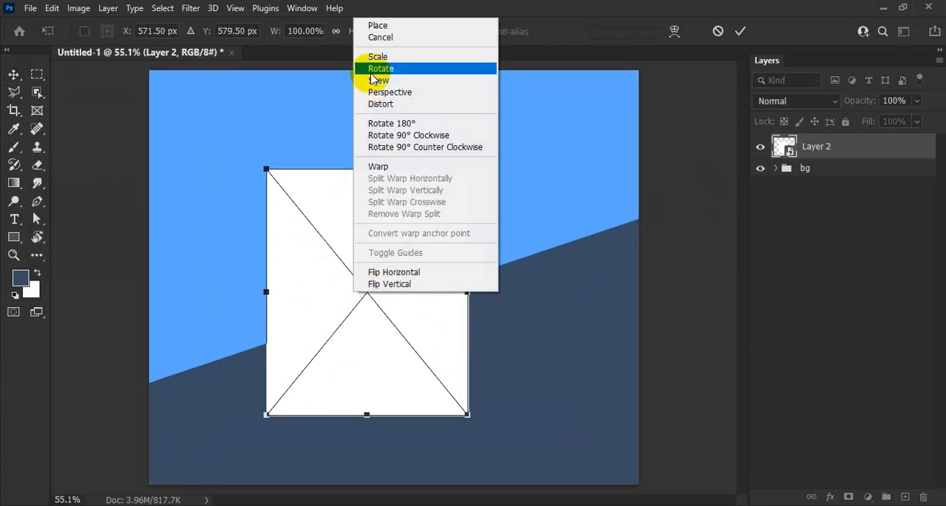
{"action": "left_click", "coordinate": [390, 106]}
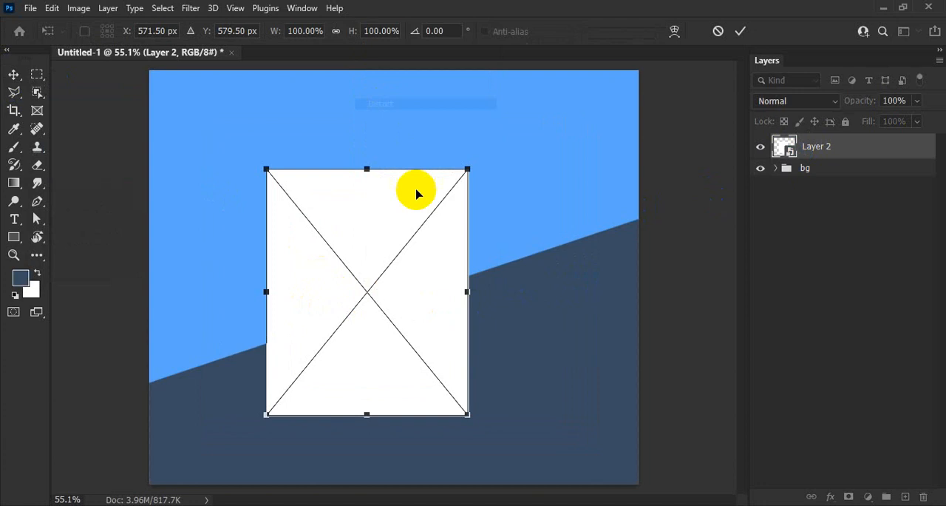
{"action": "left_click_drag", "start_coordinate": [444, 279], "coordinate": [408, 283]}
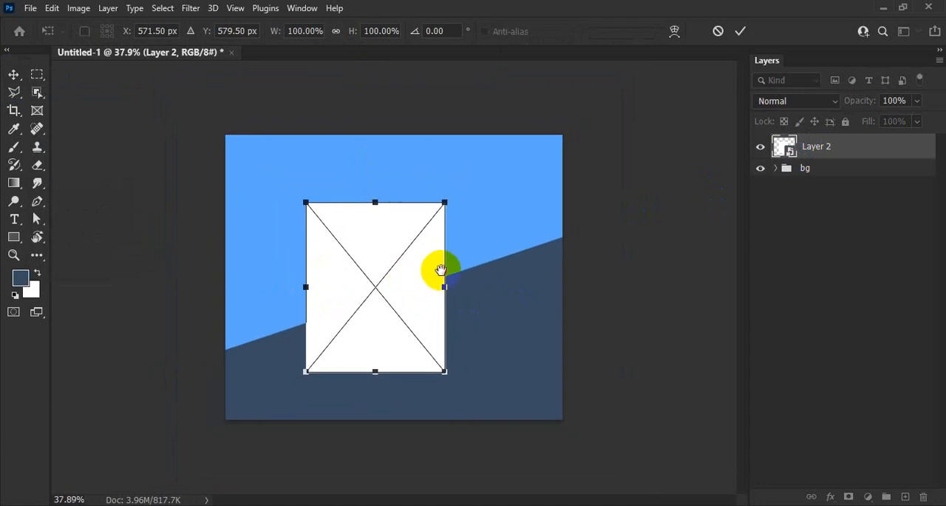
{"action": "left_click_drag", "start_coordinate": [309, 375], "coordinate": [331, 374]}
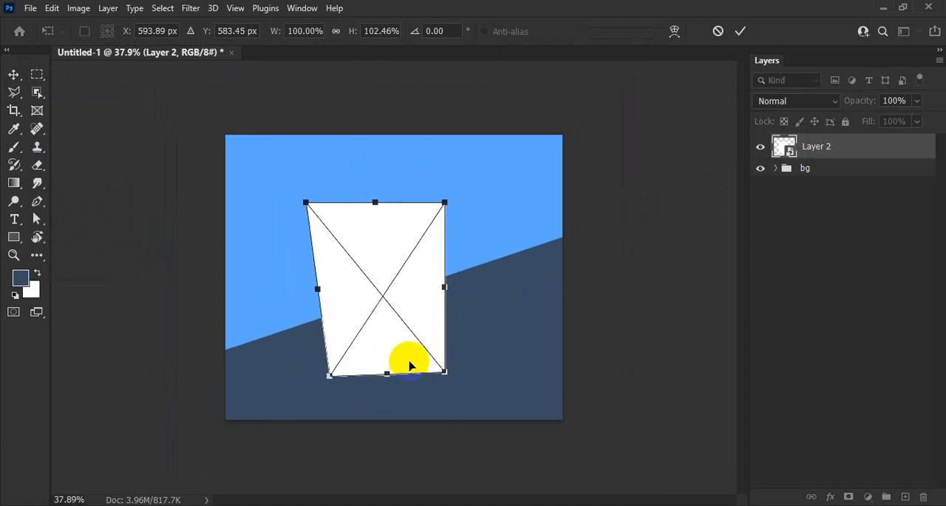
{"action": "left_click_drag", "start_coordinate": [435, 361], "coordinate": [455, 324]}
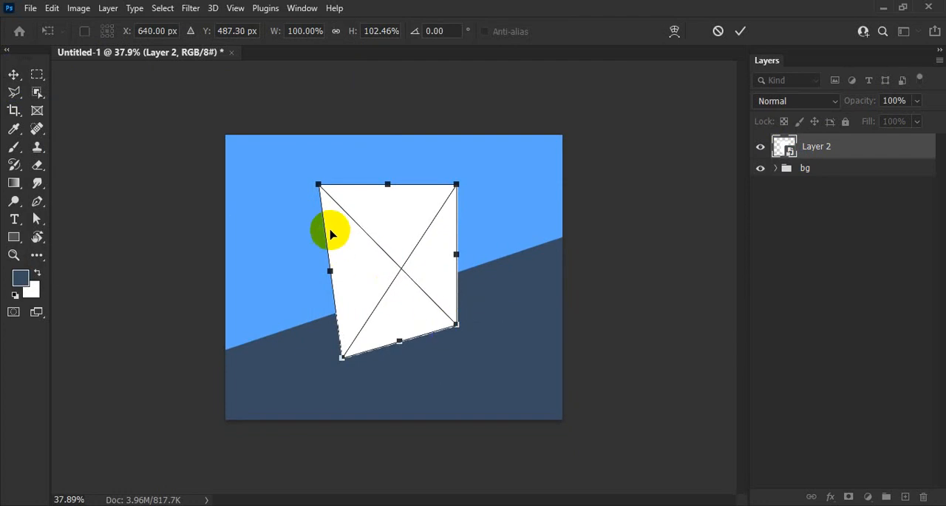
Step: Tilt the white sheet by lowering its upper-left corner and moving its upper-right corner inward, with small adjustments to both lower corners
{"action": "left_click_drag", "start_coordinate": [318, 184], "coordinate": [310, 209]}
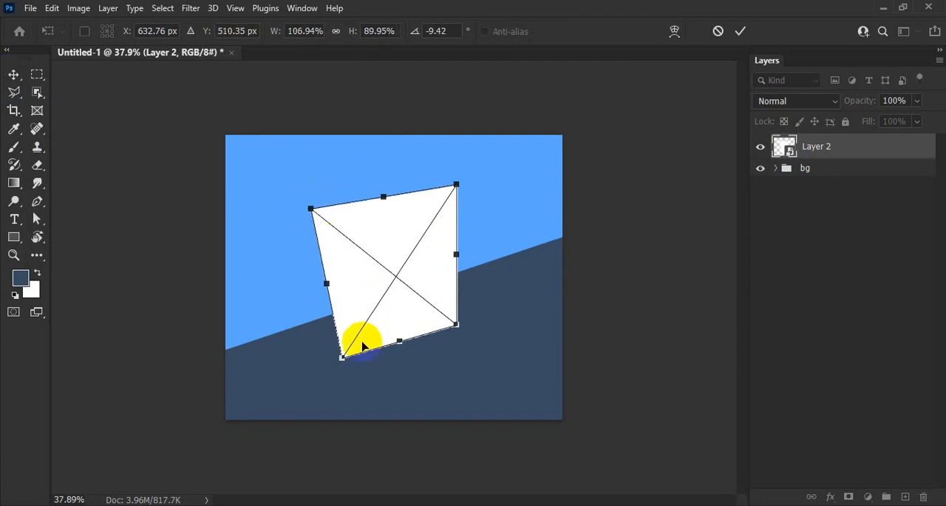
{"action": "left_click_drag", "start_coordinate": [342, 357], "coordinate": [346, 365]}
{"action": "left_click_drag", "start_coordinate": [455, 184], "coordinate": [412, 196]}
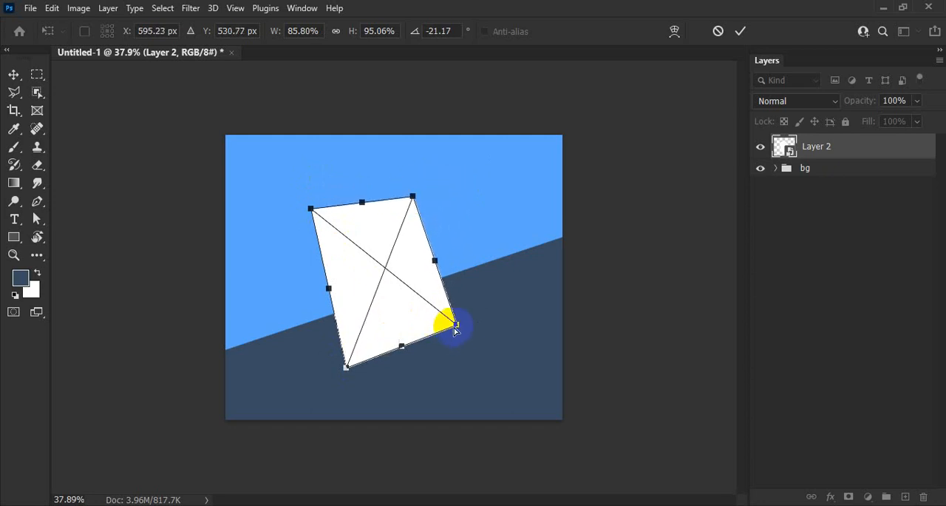
{"action": "left_click_drag", "start_coordinate": [458, 323], "coordinate": [457, 318]}
{"action": "left_click_drag", "start_coordinate": [413, 196], "coordinate": [404, 179]}
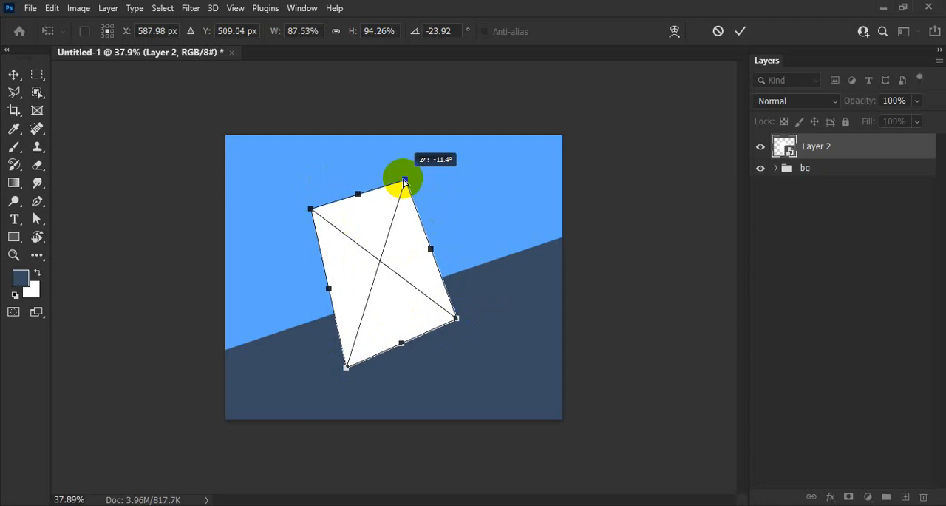
Step: Refine the sheet's perspective by moving the upper-right corner slightly outward and up, and the lower-right corner inward and down
{"action": "left_click_drag", "start_coordinate": [452, 284], "coordinate": [429, 282]}
{"action": "left_click_drag", "start_coordinate": [332, 301], "coordinate": [374, 310]}
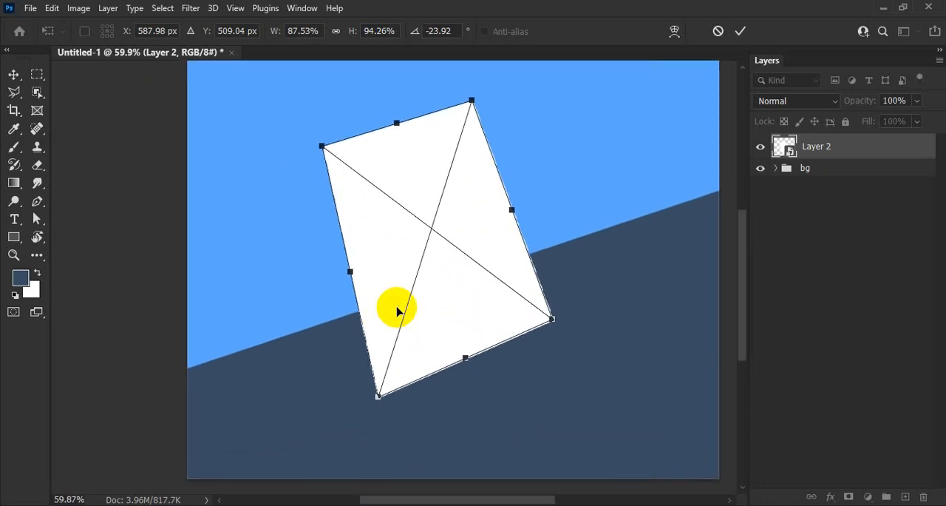
{"action": "left_click_drag", "start_coordinate": [471, 103], "coordinate": [482, 94]}
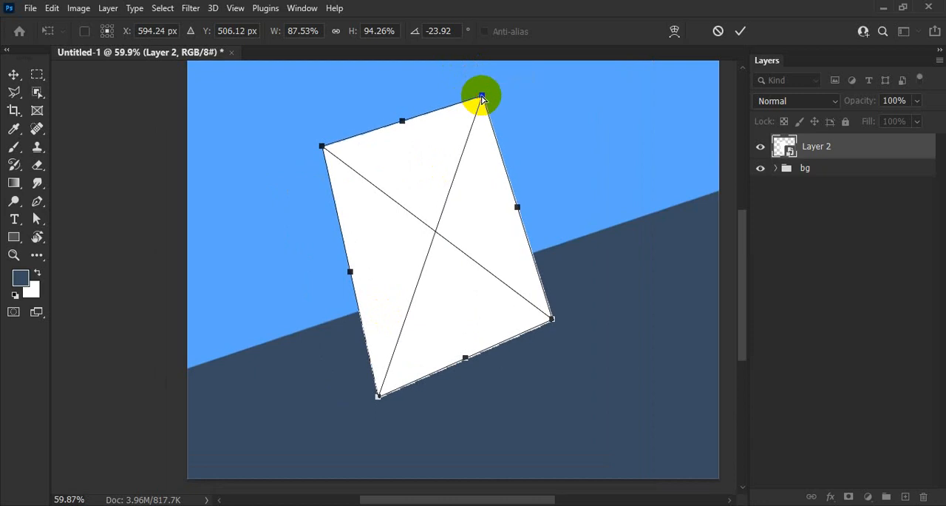
{"action": "left_click_drag", "start_coordinate": [553, 318], "coordinate": [542, 326]}
{"action": "left_click_drag", "start_coordinate": [620, 289], "coordinate": [590, 289]}
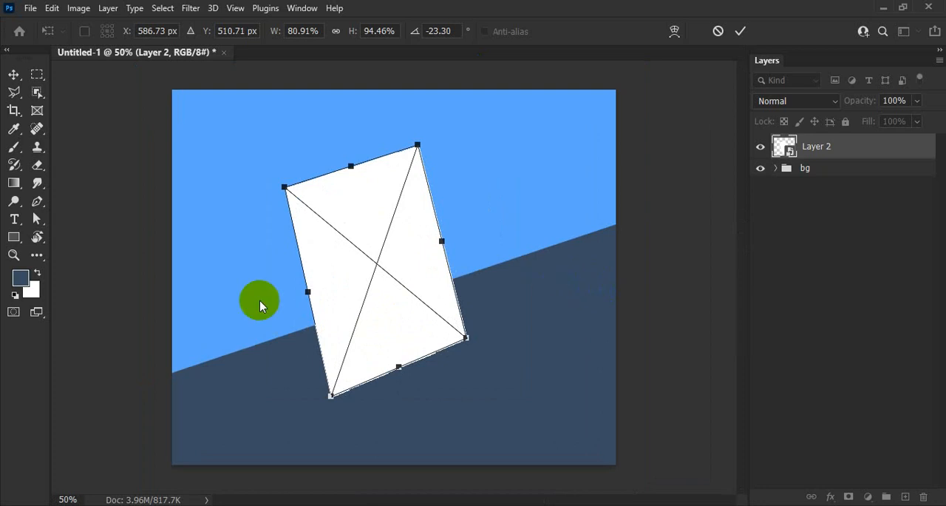
Step: Warp the white sheet so its left edge bows outward, with the strongest bend near the bottom
{"action": "right_click", "coordinate": [341, 233]}
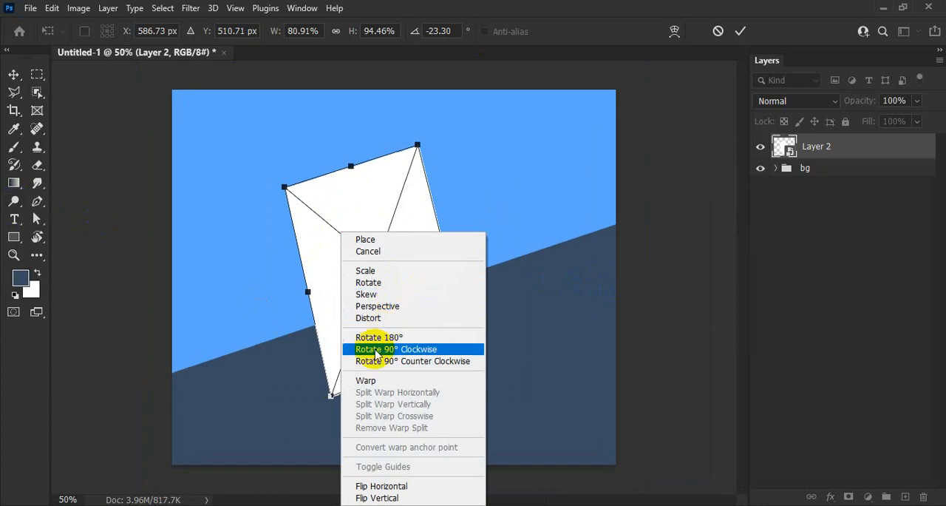
{"action": "left_click", "coordinate": [367, 383]}
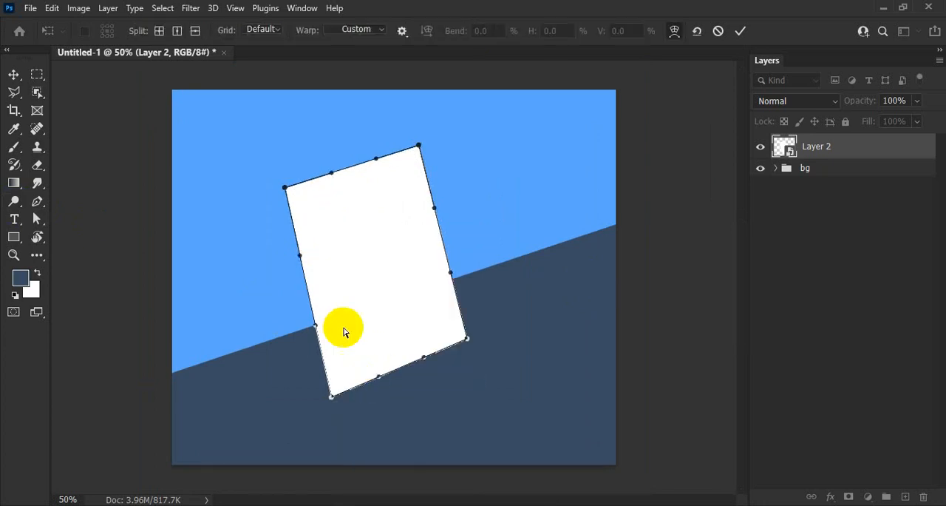
{"action": "left_click_drag", "start_coordinate": [300, 259], "coordinate": [283, 284]}
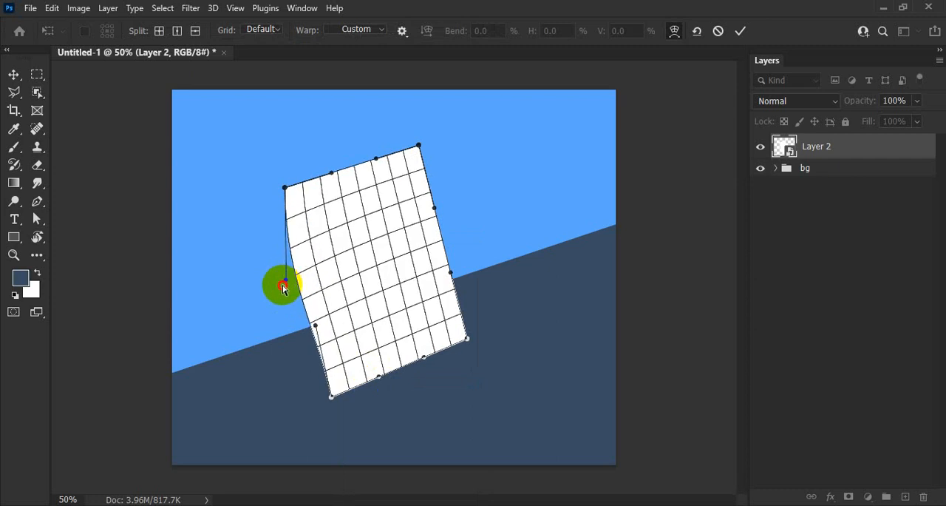
{"action": "left_click_drag", "start_coordinate": [313, 323], "coordinate": [287, 334]}
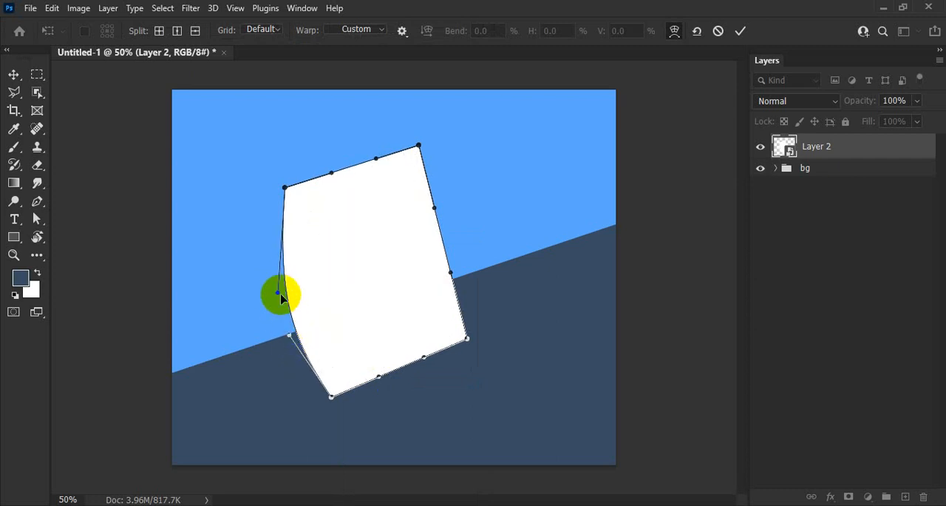
{"action": "mouse_move", "coordinate": [283, 296]}
{"action": "left_mouse_down"}
{"action": "mouse_move", "coordinate": [299, 297]}
{"action": "mouse_move", "coordinate": [289, 302]}
{"action": "left_mouse_up"}
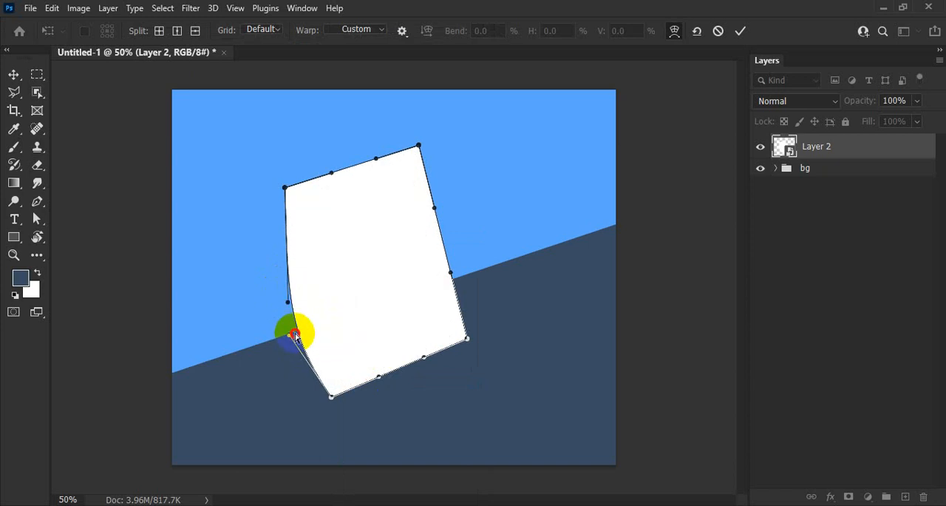
{"action": "left_click_drag", "start_coordinate": [290, 334], "coordinate": [295, 329]}
{"action": "left_click_drag", "start_coordinate": [379, 295], "coordinate": [379, 295]}
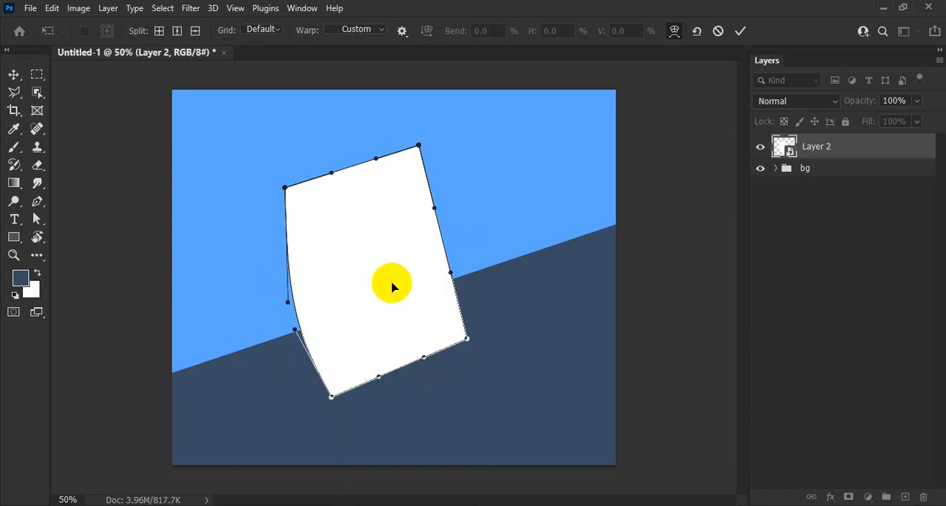
Step: Warp the white sheet's right edge inward into a curve, strongest near its lower half, and apply the warp
{"action": "left_click_drag", "start_coordinate": [435, 209], "coordinate": [411, 238]}
{"action": "left_click_drag", "start_coordinate": [452, 275], "coordinate": [429, 293]}
{"action": "left_click_drag", "start_coordinate": [410, 237], "coordinate": [407, 244]}
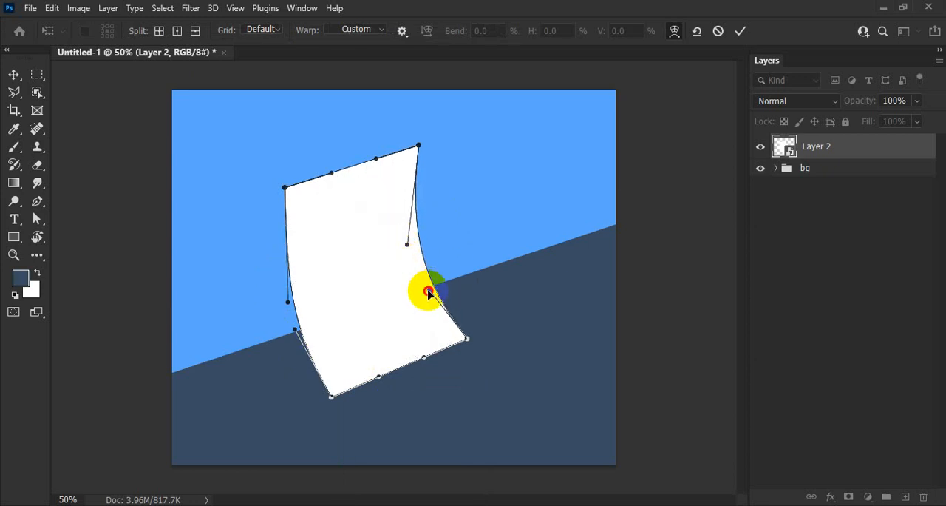
{"action": "left_click_drag", "start_coordinate": [428, 293], "coordinate": [428, 291]}
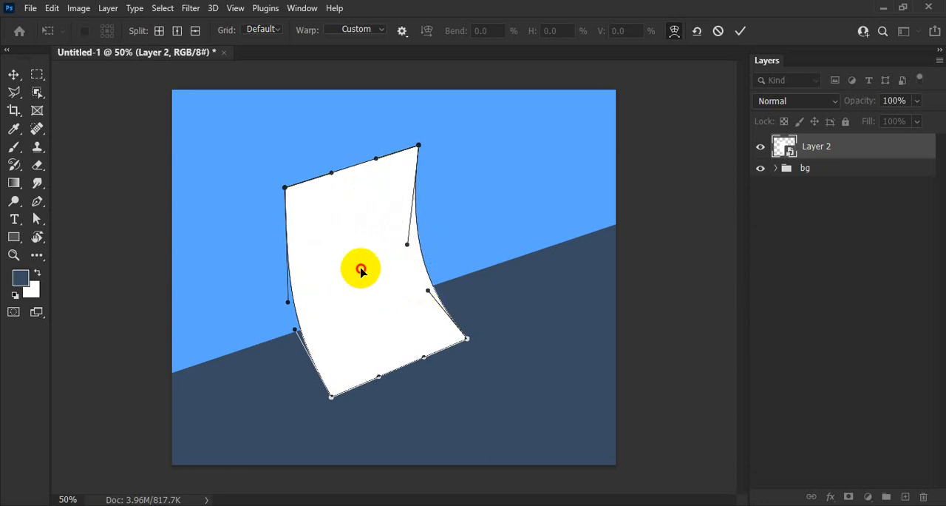
{"action": "left_click_drag", "start_coordinate": [360, 271], "coordinate": [342, 289]}
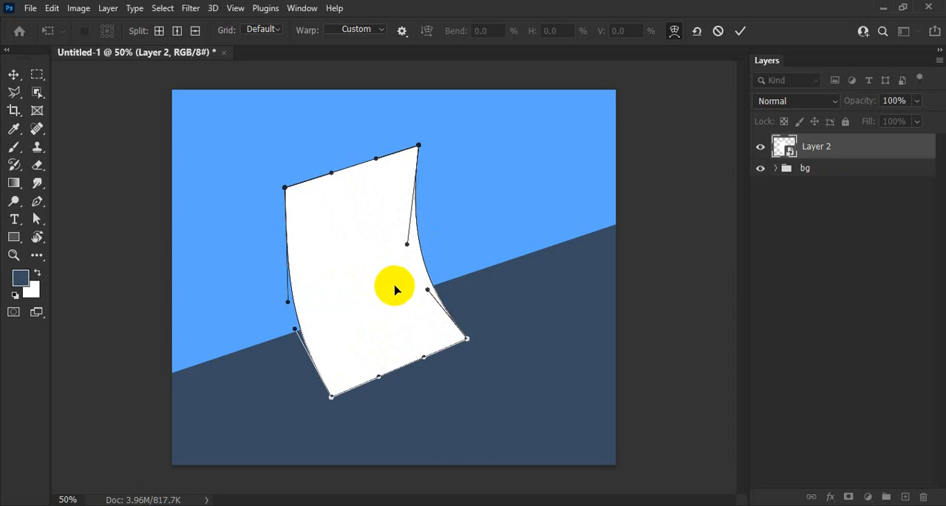
{"action": "left_click", "coordinate": [14, 74]}
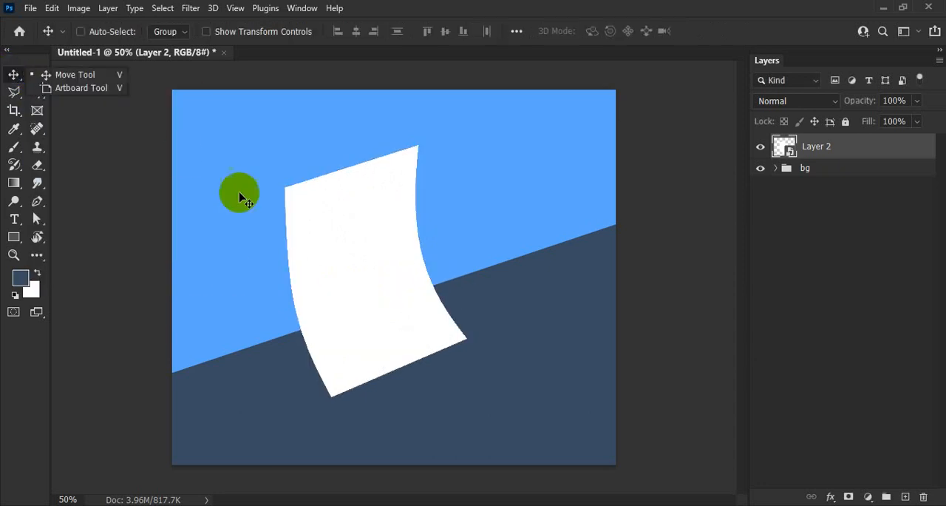
Step: Add a Drop Shadow effect to the white sheet with a size of 3 px and a distance of 5 px
{"action": "left_click_drag", "start_coordinate": [364, 277], "coordinate": [347, 276]}
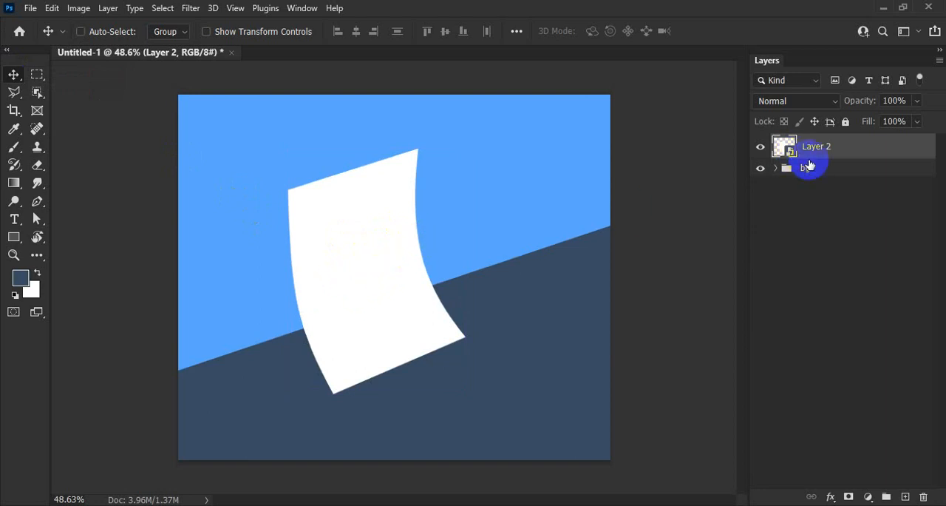
{"action": "left_click", "coordinate": [830, 497]}
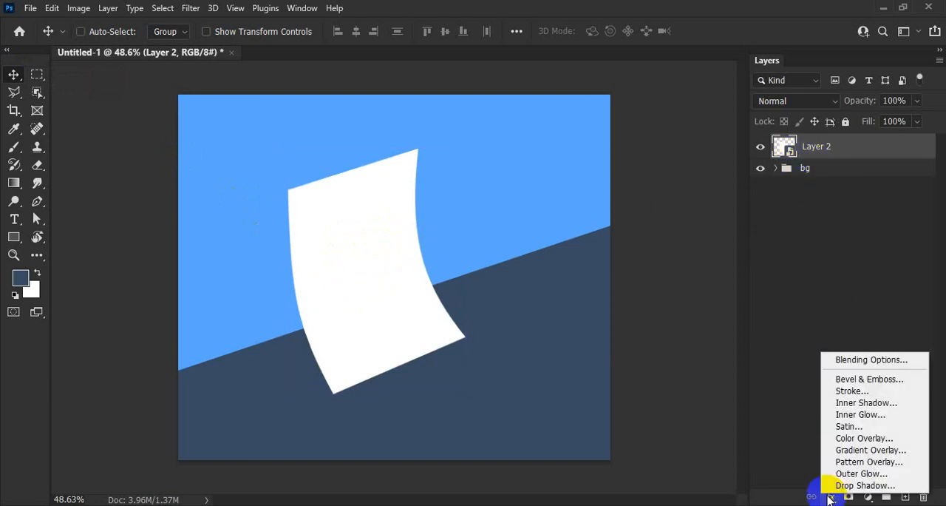
{"action": "left_click", "coordinate": [848, 487]}
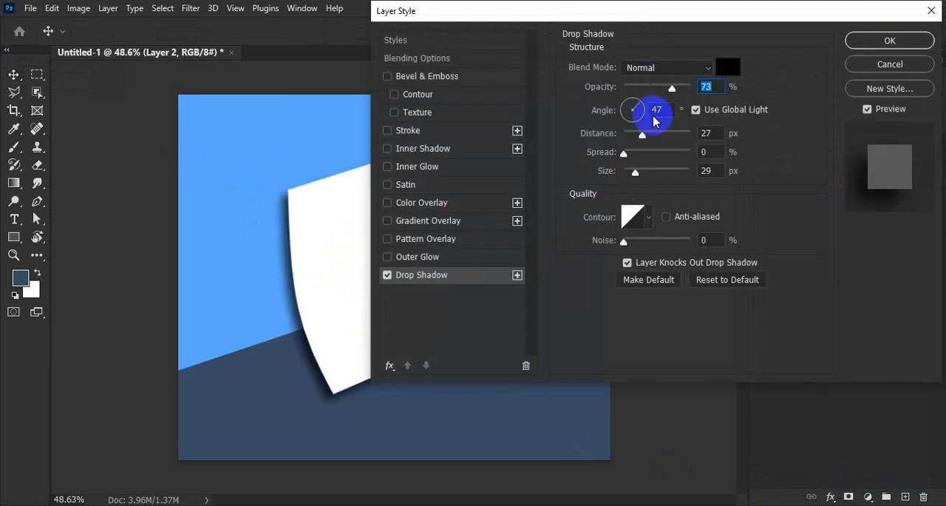
{"action": "left_click", "coordinate": [637, 171]}
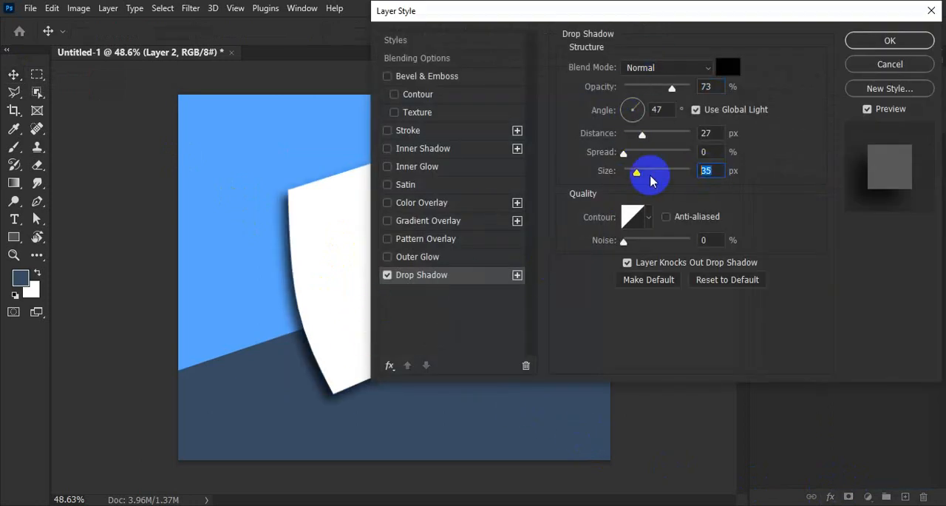
{"action": "left_click_drag", "start_coordinate": [629, 172], "coordinate": [623, 172]}
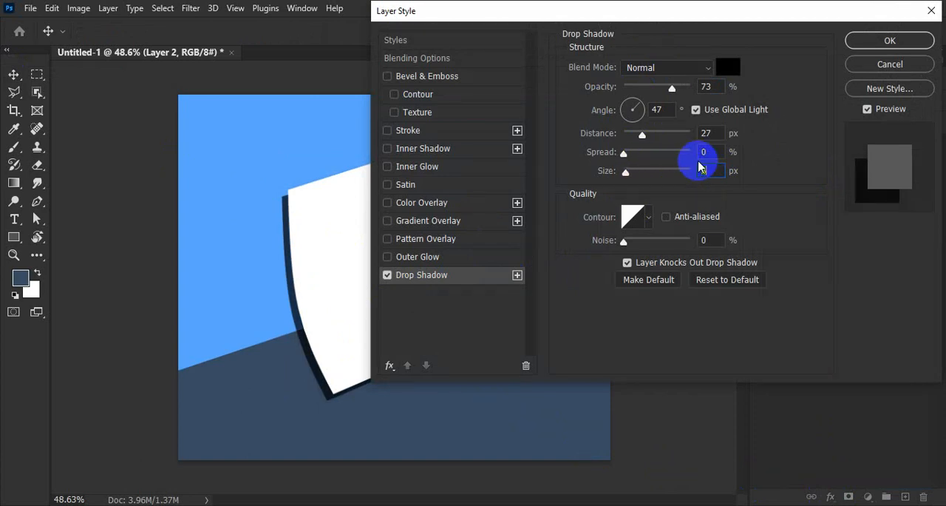
{"action": "type", "text": "3"}
{"action": "left_click", "coordinate": [701, 132]}
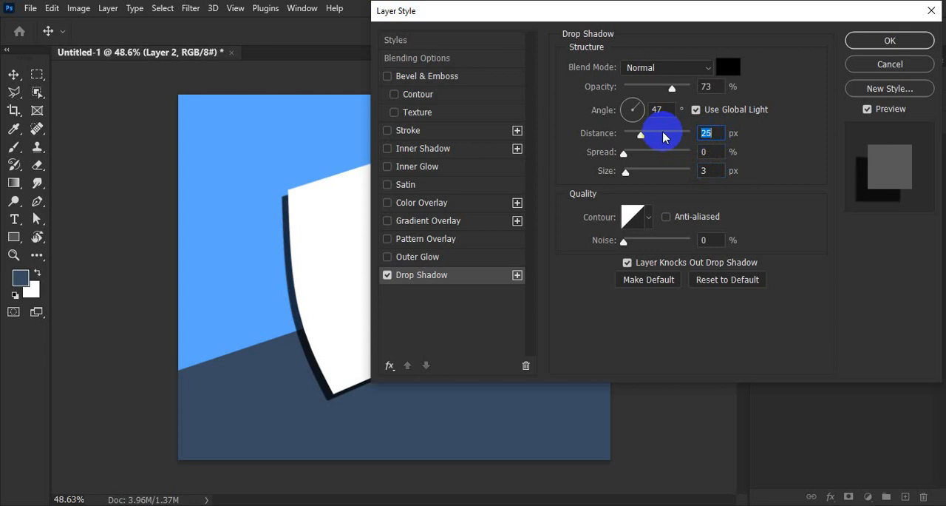
{"action": "type", "text": "12"}
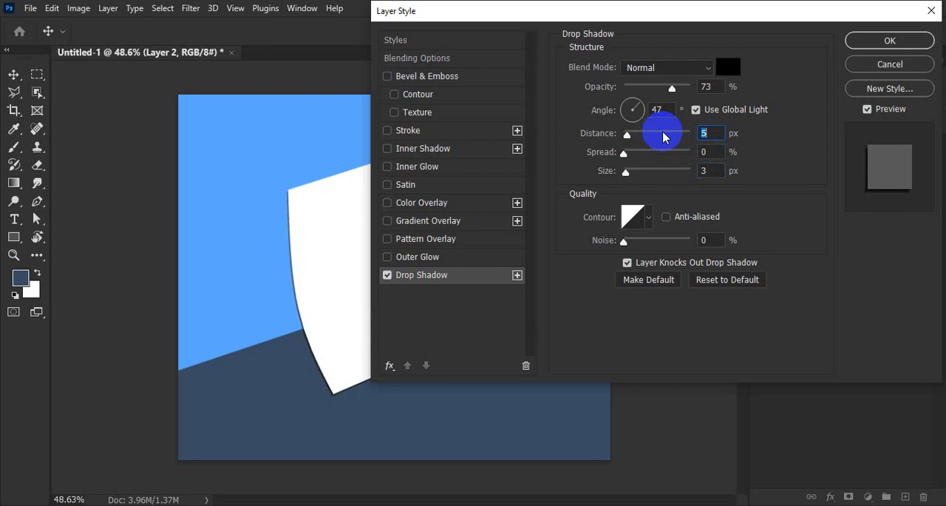
Step: Set the drop shadow's angle to 146° and its distance to 3 px, and apply the layer style
{"action": "left_click_drag", "start_coordinate": [644, 7], "coordinate": [887, 56]}
{"action": "left_click", "coordinate": [896, 159]}
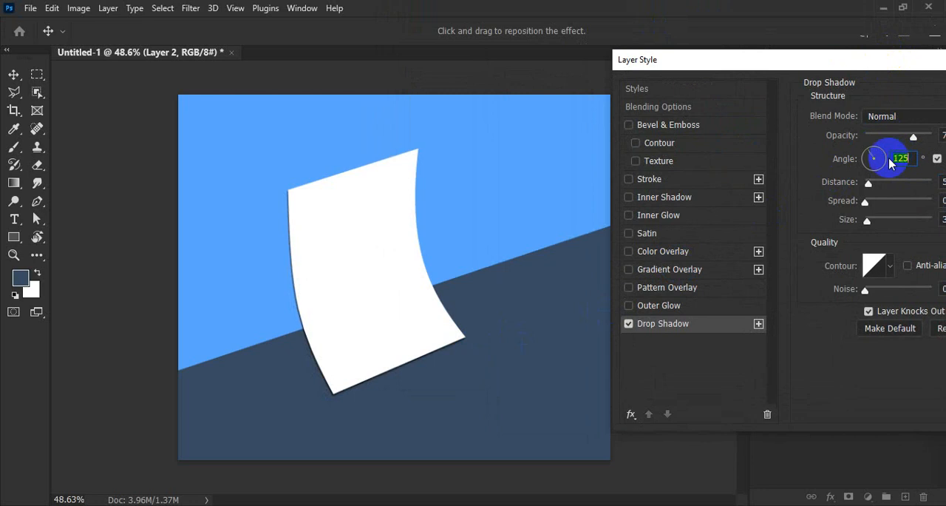
{"action": "key", "text": "Up"}
{"action": "key", "text": "Up"}
{"action": "key", "text": "Up"}
{"action": "key", "text": "Up"}
{"action": "key", "text": "Up"}
{"action": "key", "text": "Up"}
{"action": "key", "text": "Up"}
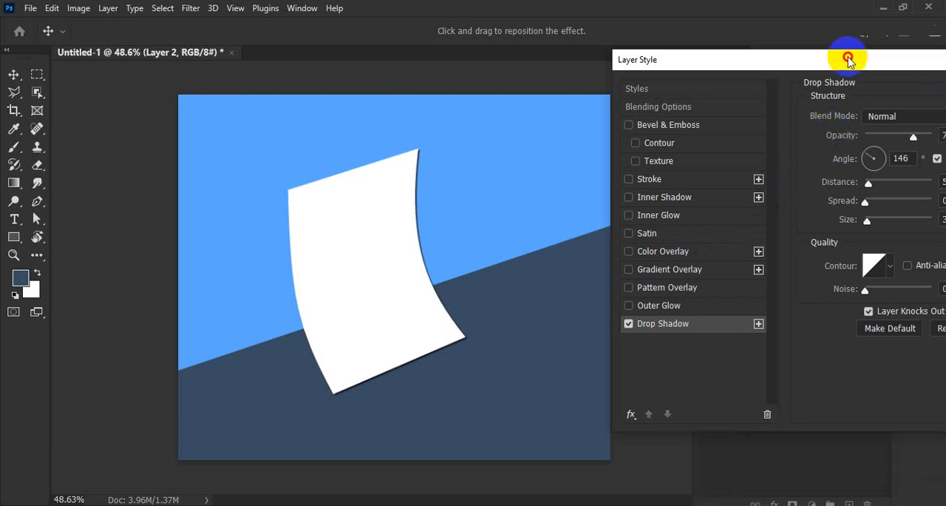
{"action": "left_click_drag", "start_coordinate": [829, 68], "coordinate": [731, 49]}
{"action": "left_click", "coordinate": [851, 162]}
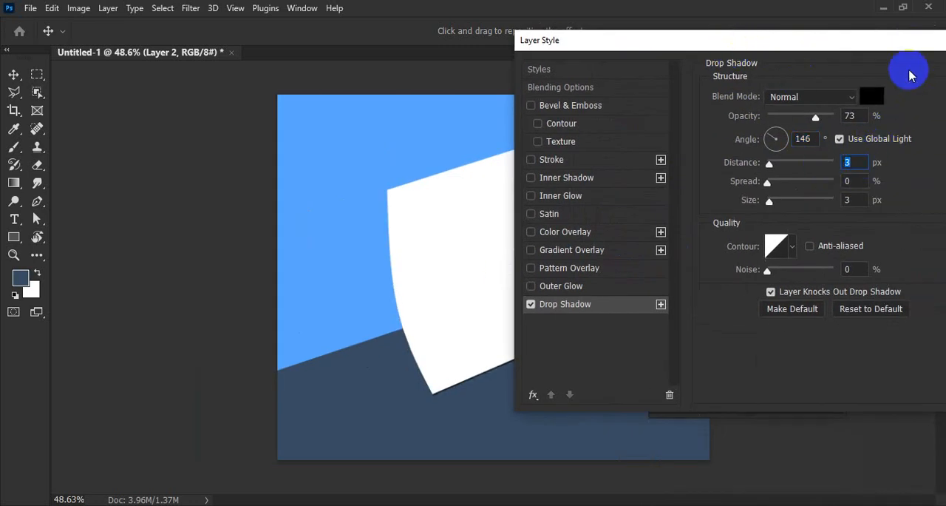
{"action": "left_click_drag", "start_coordinate": [908, 46], "coordinate": [643, 77]}
{"action": "left_click", "coordinate": [770, 103]}
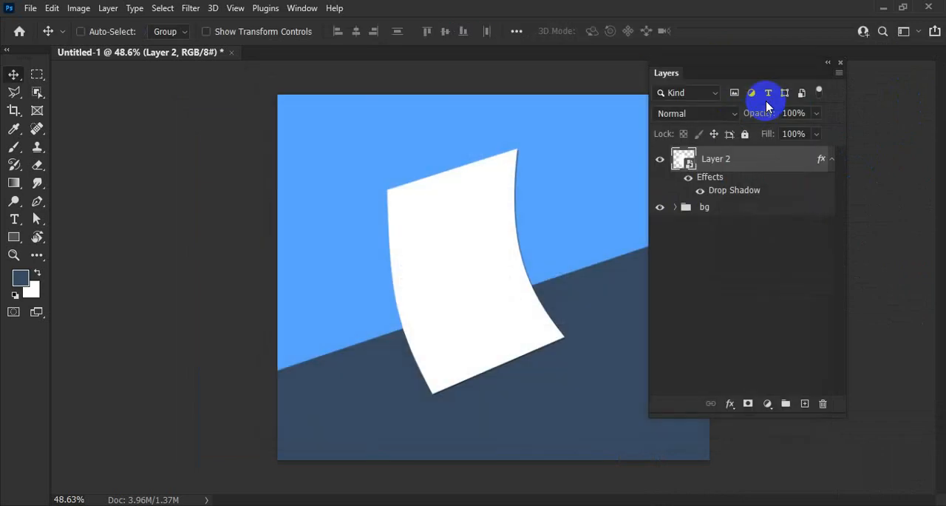
Step: Create a new empty layer above the white sheet's layer
{"action": "left_click_drag", "start_coordinate": [401, 223], "coordinate": [479, 256]}
{"action": "left_click_drag", "start_coordinate": [452, 237], "coordinate": [355, 118]}
{"action": "left_click_drag", "start_coordinate": [412, 208], "coordinate": [365, 199]}
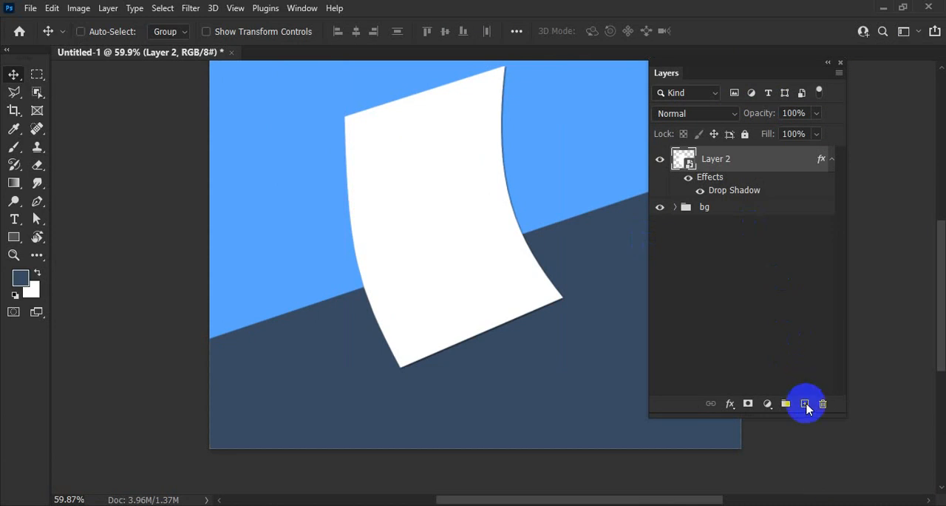
{"action": "left_click", "coordinate": [805, 403]}
Step: Draw a Pen shape curving from the sheet's upper-left corner down to the diagonal background edge and on to the sheet's lower-left corner
{"action": "left_click_drag", "start_coordinate": [429, 271], "coordinate": [393, 269]}
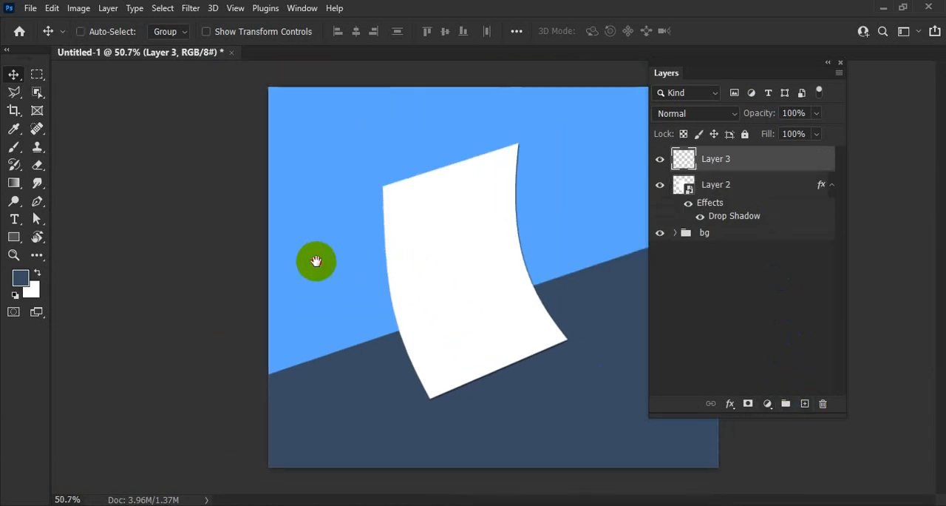
{"action": "left_click_drag", "start_coordinate": [431, 303], "coordinate": [377, 283]}
{"action": "left_click", "coordinate": [40, 203]}
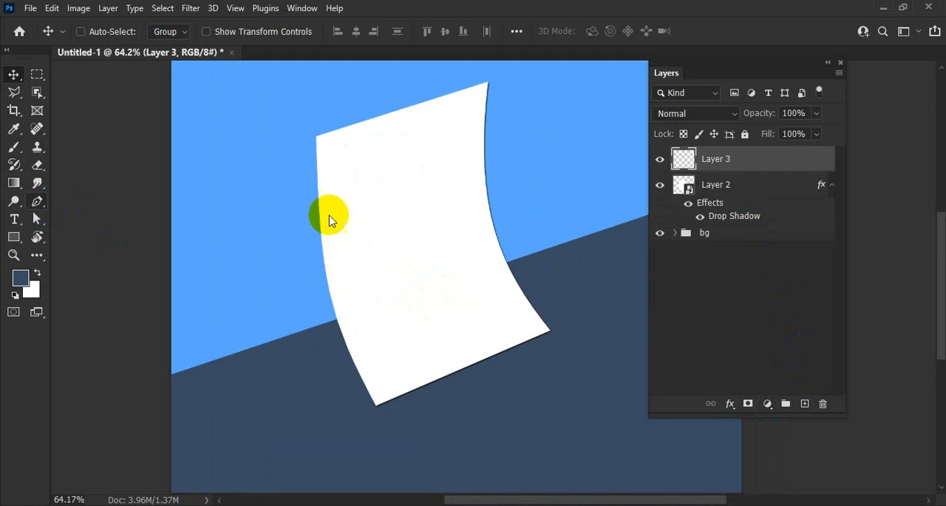
{"action": "left_click", "coordinate": [315, 148]}
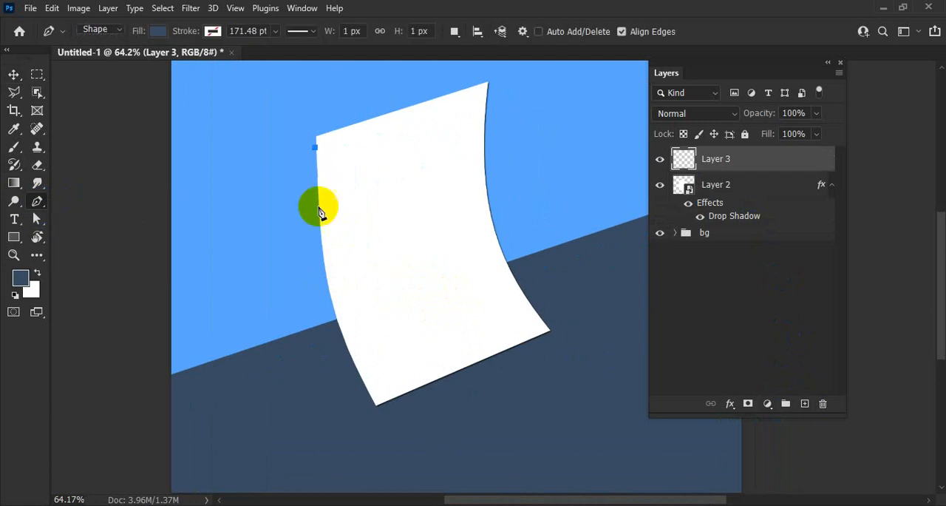
{"action": "left_click_drag", "start_coordinate": [295, 340], "coordinate": [260, 411]}
{"action": "left_click", "coordinate": [296, 335]}
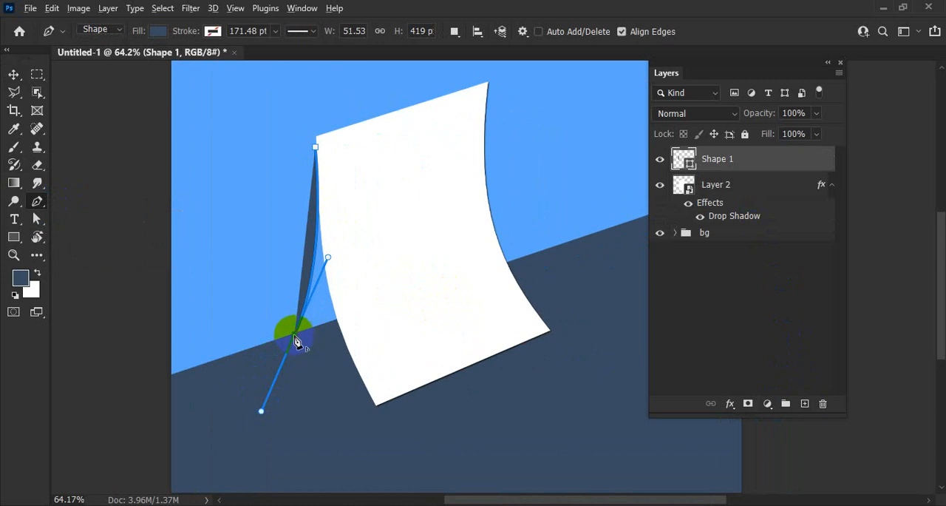
{"action": "left_click", "coordinate": [385, 406]}
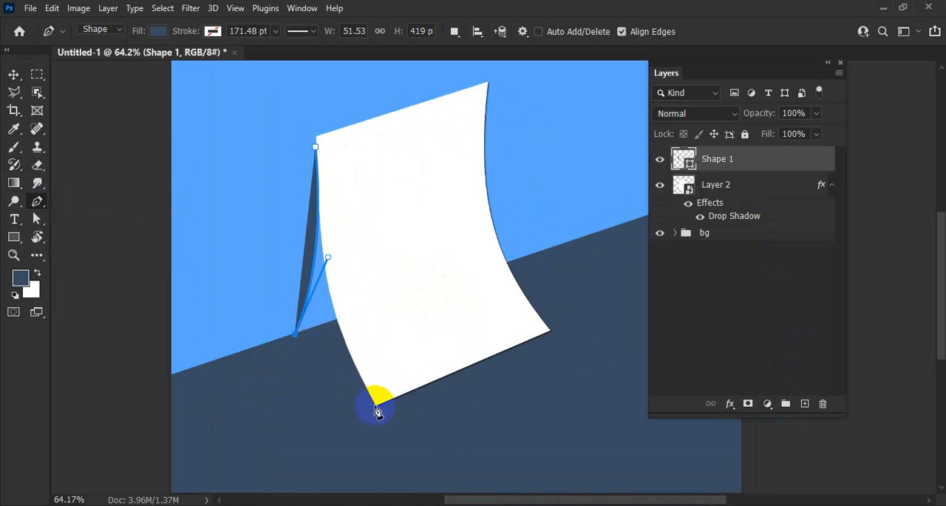
{"action": "left_click_drag", "start_coordinate": [376, 406], "coordinate": [403, 464]}
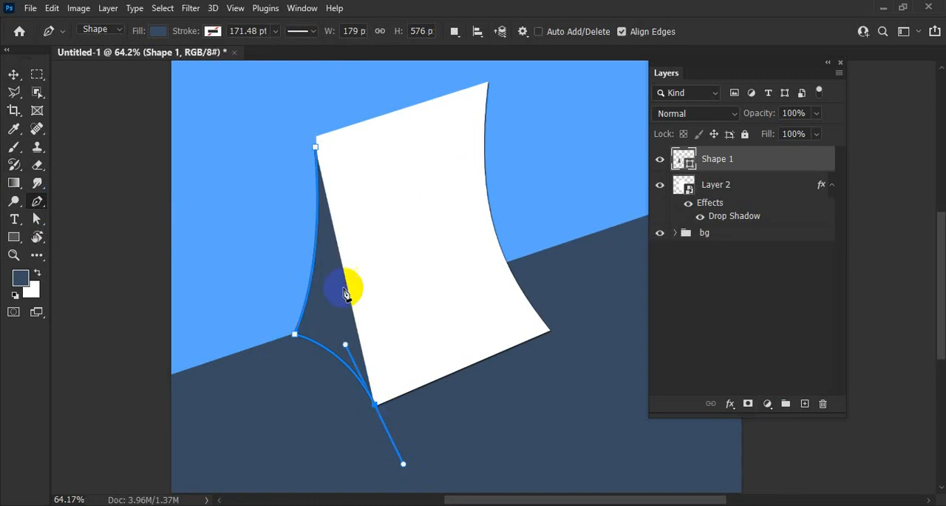
Step: Close the pen shape across the sheet's middle and place its layer beneath the white sheet's layer
{"action": "left_click", "coordinate": [435, 273]}
{"action": "left_click", "coordinate": [318, 150]}
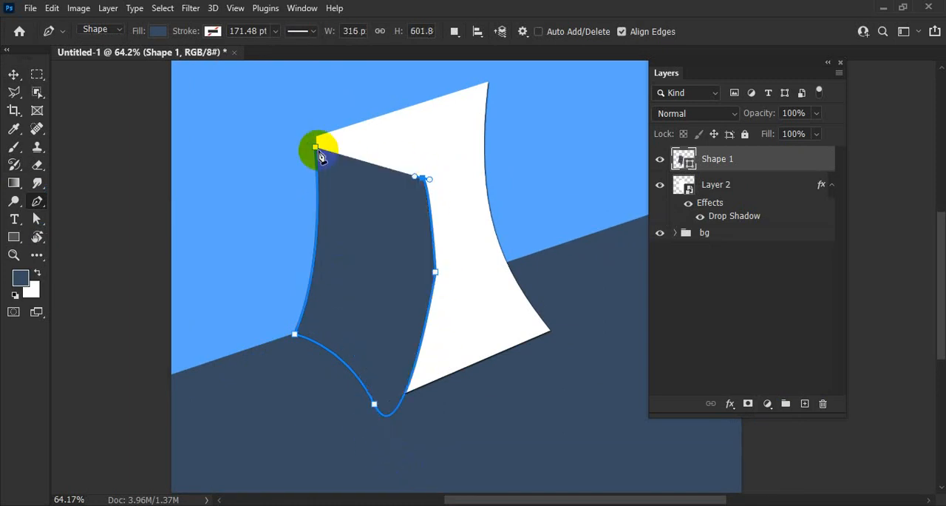
{"action": "left_click", "coordinate": [13, 74]}
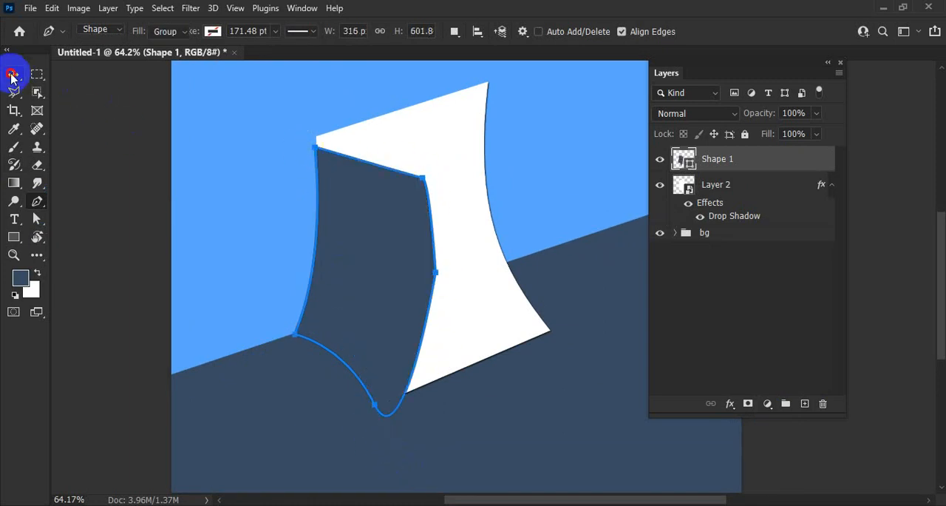
{"action": "left_click", "coordinate": [745, 162]}
{"action": "left_click_drag", "start_coordinate": [745, 162], "coordinate": [753, 222]}
{"action": "left_click_drag", "start_coordinate": [349, 313], "coordinate": [352, 317]}
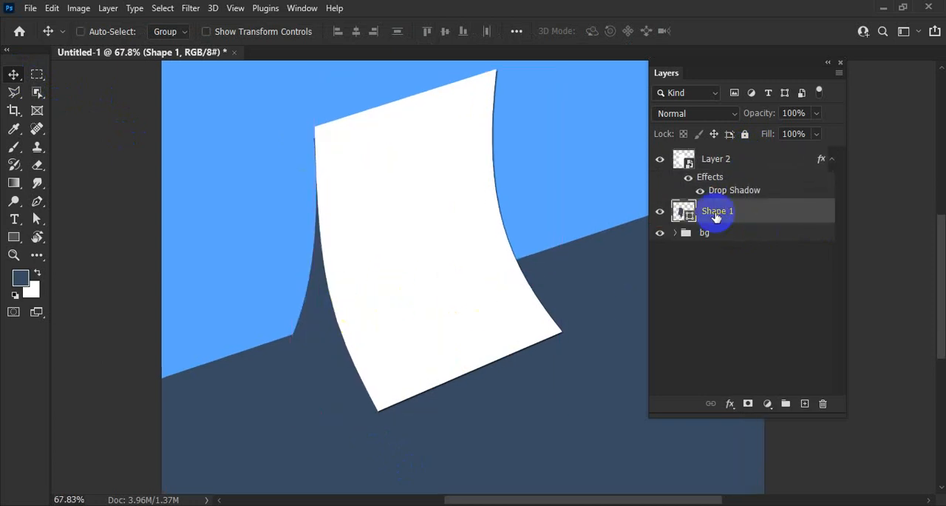
Step: Fill the pen shape behind the sheet with black
{"action": "left_click", "coordinate": [13, 236]}
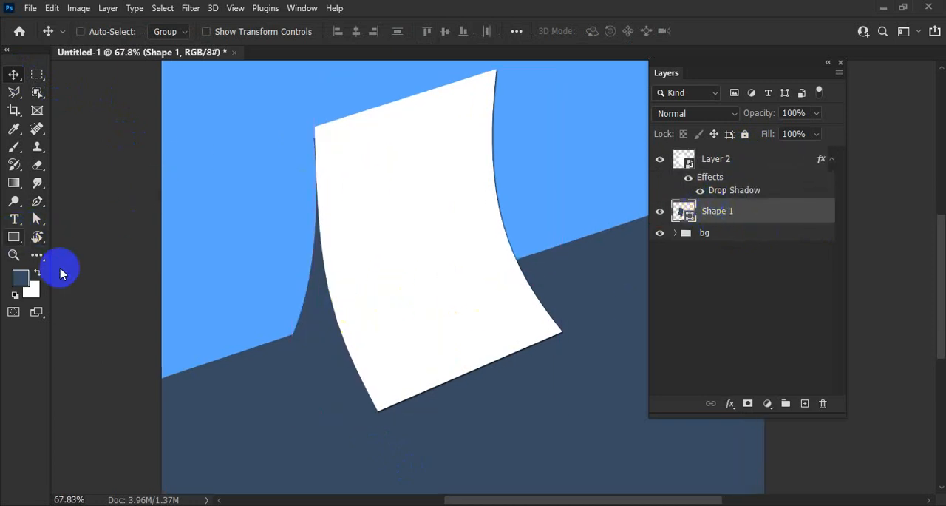
{"action": "left_click", "coordinate": [157, 31]}
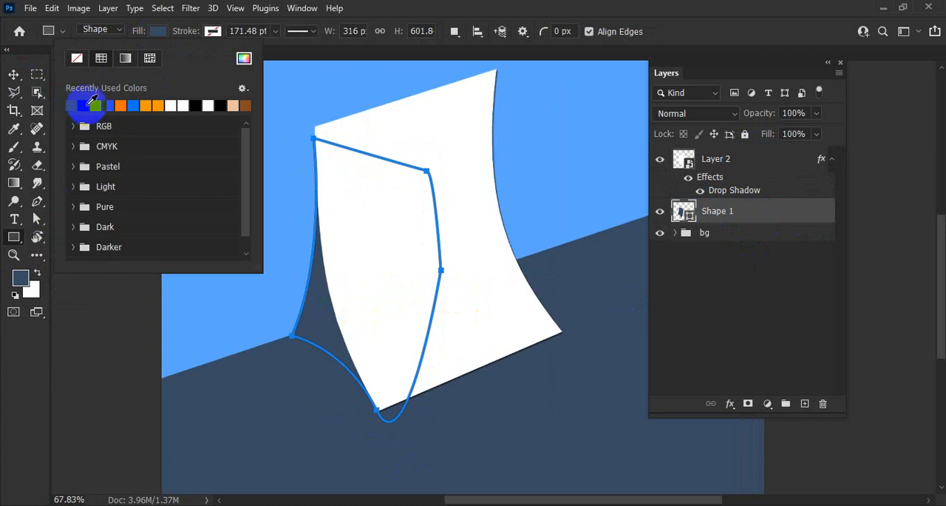
{"action": "left_click", "coordinate": [70, 105]}
{"action": "left_click", "coordinate": [14, 77]}
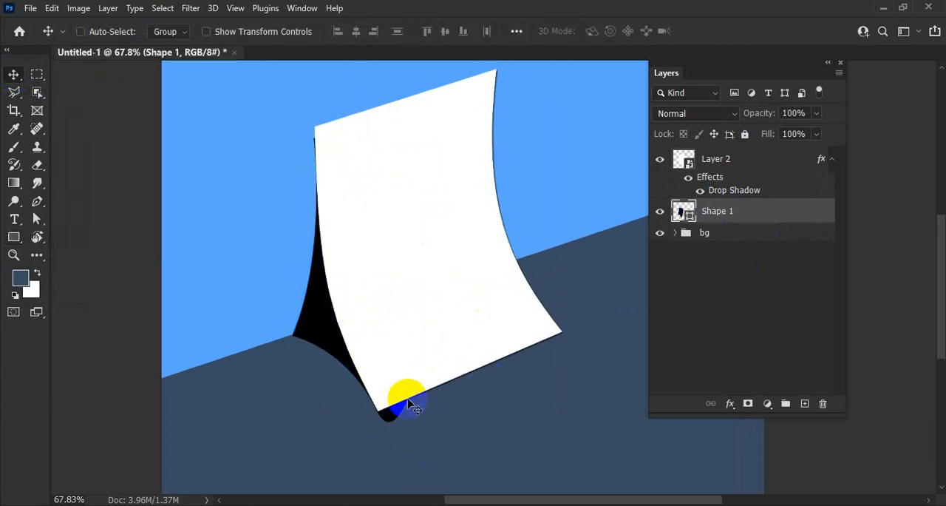
Step: Try to reshape the pen shape's bottom anchor with Convert Point, and undo back to the open path ending at the sheet's lower-left corner
{"action": "scroll", "coordinate": [378, 411], "scroll_direction": "up", "scroll_amount": 1}
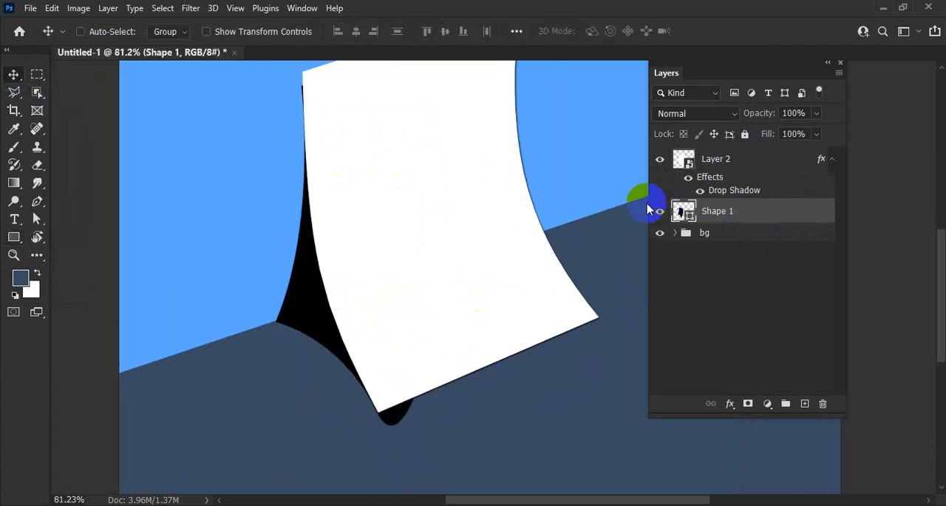
{"action": "left_click", "coordinate": [366, 363]}
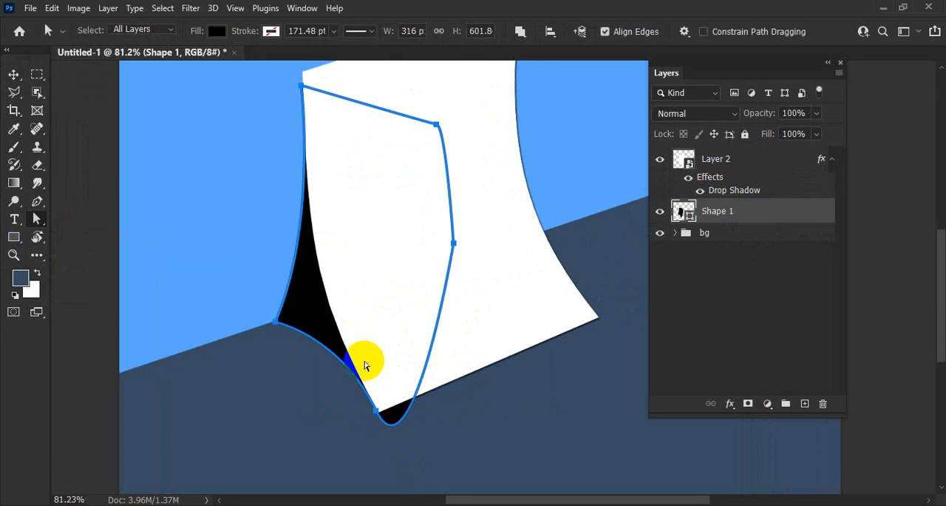
{"action": "left_click", "coordinate": [380, 414]}
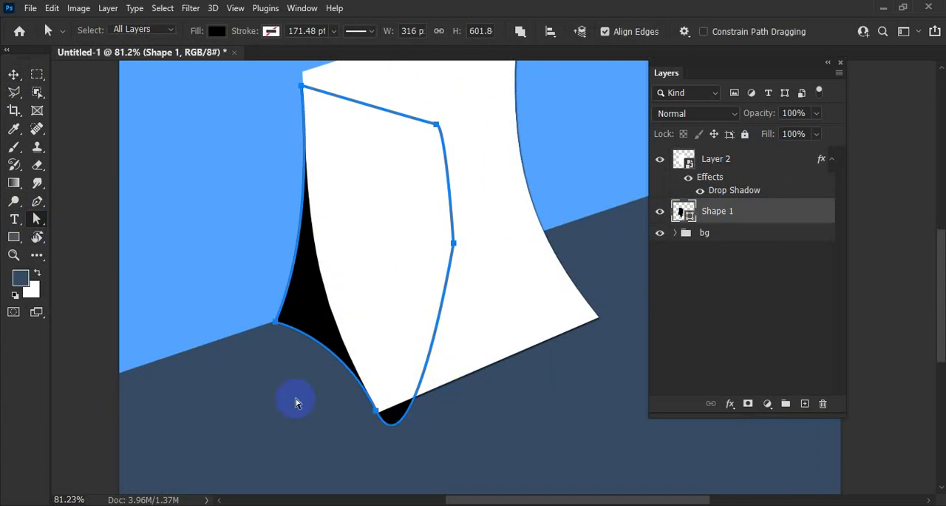
{"action": "left_click_drag", "start_coordinate": [38, 204], "coordinate": [135, 267]}
{"action": "left_click", "coordinate": [378, 414]}
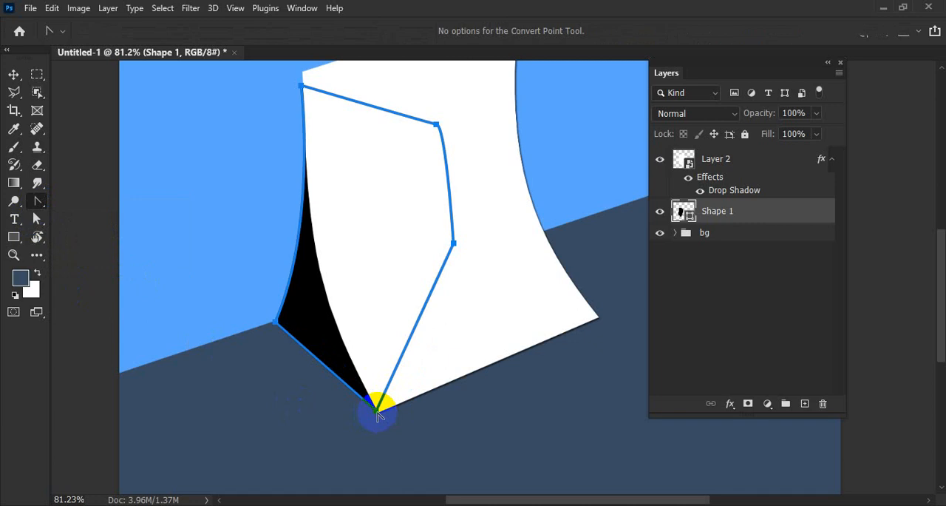
{"action": "left_click_drag", "start_coordinate": [376, 417], "coordinate": [401, 469]}
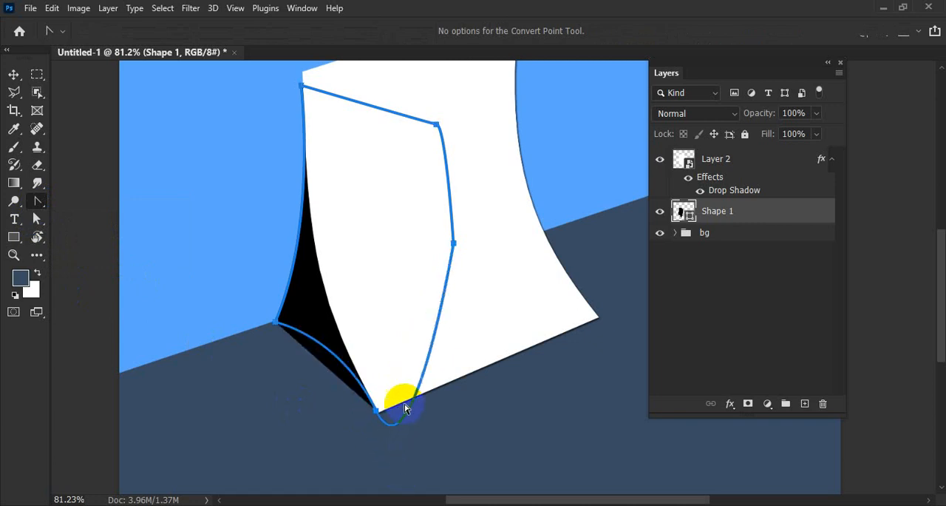
{"action": "key", "text": "ctrl+]"}
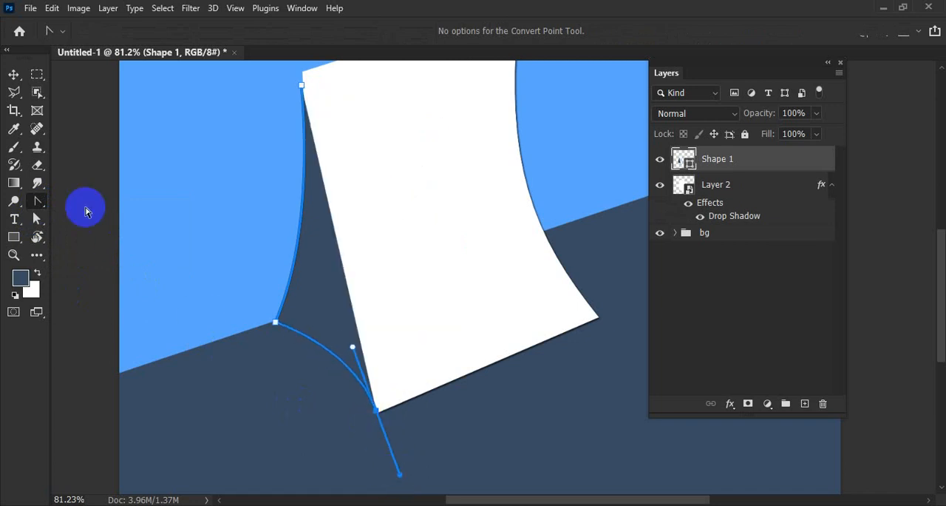
Step: Close the pen shape with a curve across the sheet's middle and place its layer beneath the white sheet's layer
{"action": "right_click", "coordinate": [43, 204]}
{"action": "left_click", "coordinate": [81, 199]}
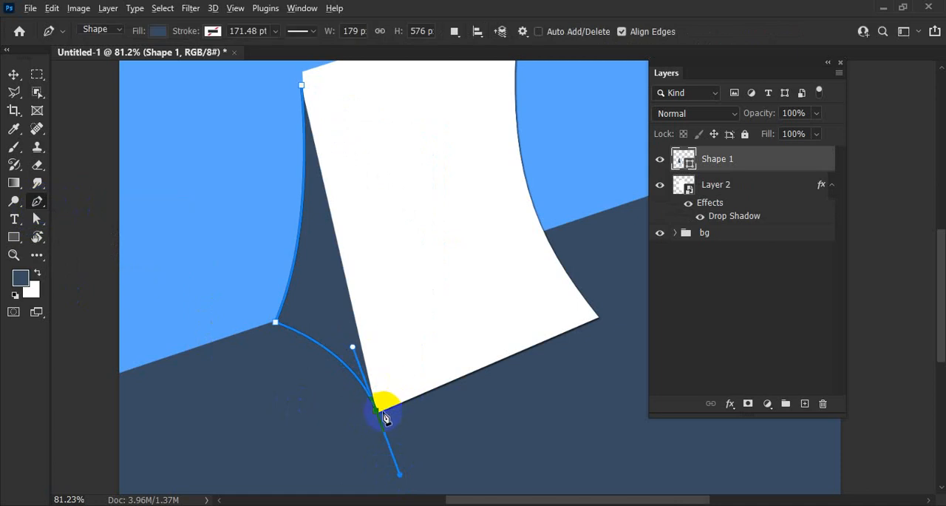
{"action": "left_click_drag", "start_coordinate": [465, 229], "coordinate": [444, 181]}
{"action": "left_click", "coordinate": [424, 161]}
{"action": "left_click", "coordinate": [303, 86]}
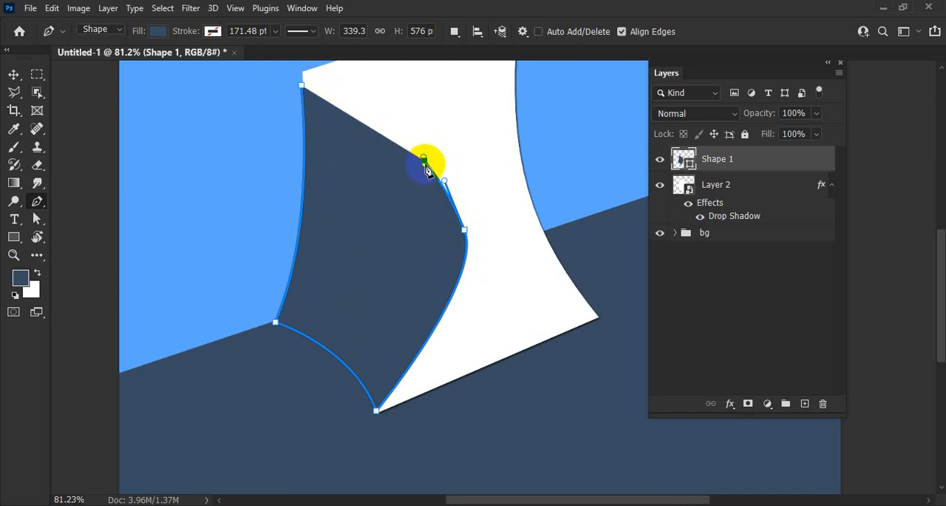
{"action": "left_click", "coordinate": [302, 87]}
{"action": "left_click", "coordinate": [14, 75]}
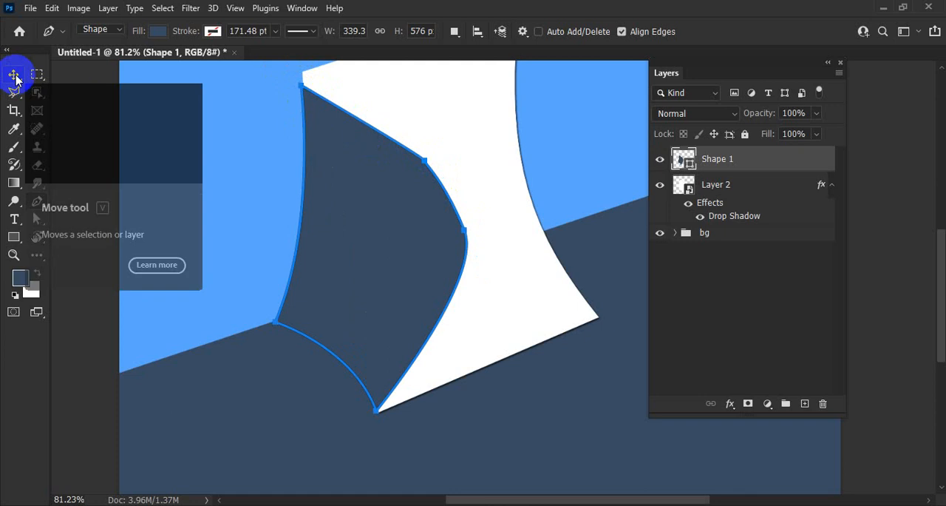
{"action": "left_click_drag", "start_coordinate": [680, 158], "coordinate": [712, 227]}
{"action": "left_click", "coordinate": [161, 127]}
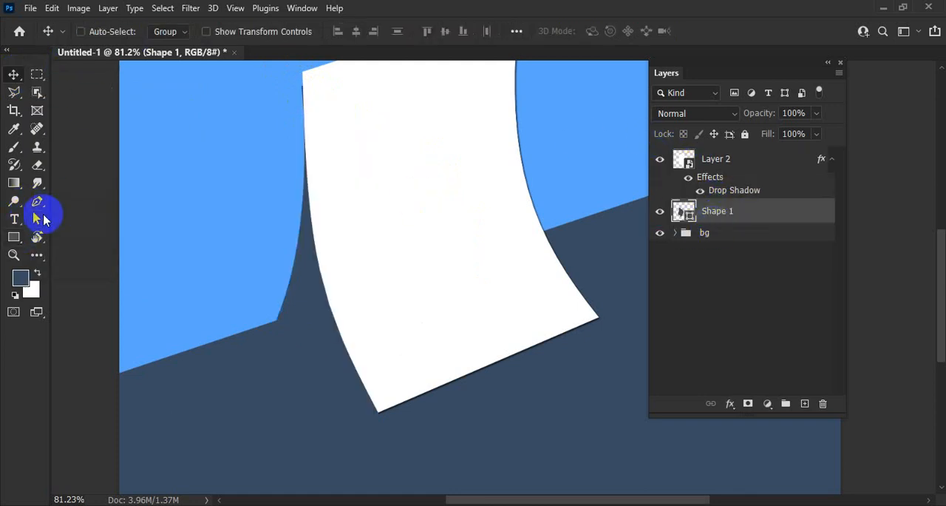
Step: Fill the closed pen shape behind the sheet with black
{"action": "left_click", "coordinate": [14, 236]}
{"action": "left_click", "coordinate": [162, 31]}
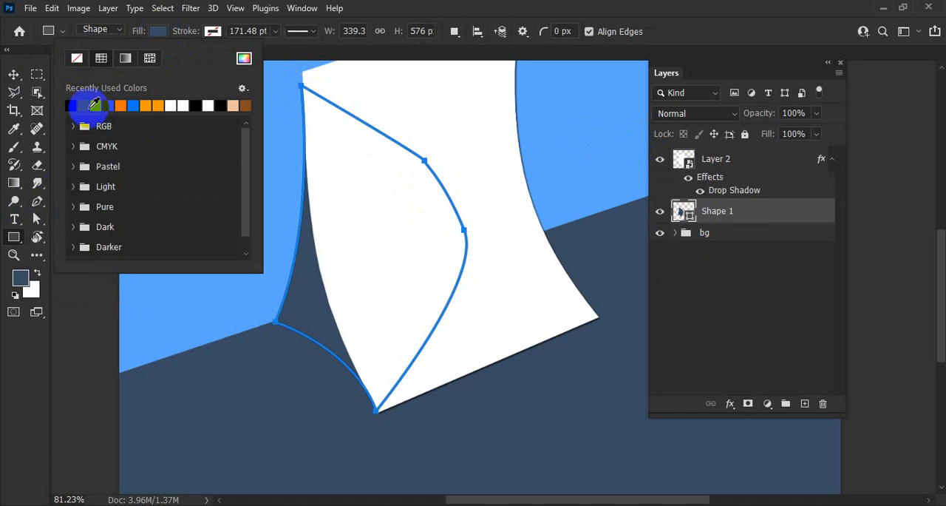
{"action": "left_click", "coordinate": [71, 106]}
{"action": "left_click", "coordinate": [13, 75]}
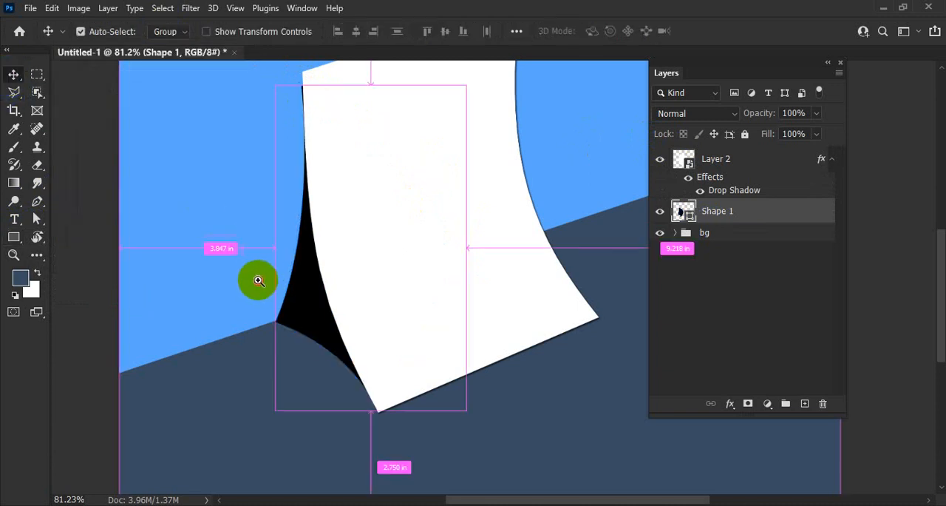
Step: Move the black shape's top anchor onto the sheet's upper-left corner and adjust the curve handle at the diagonal background edge
{"action": "scroll", "coordinate": [258, 276], "scroll_direction": "up", "scroll_amount": 2}
{"action": "left_click_drag", "start_coordinate": [349, 322], "coordinate": [306, 280]}
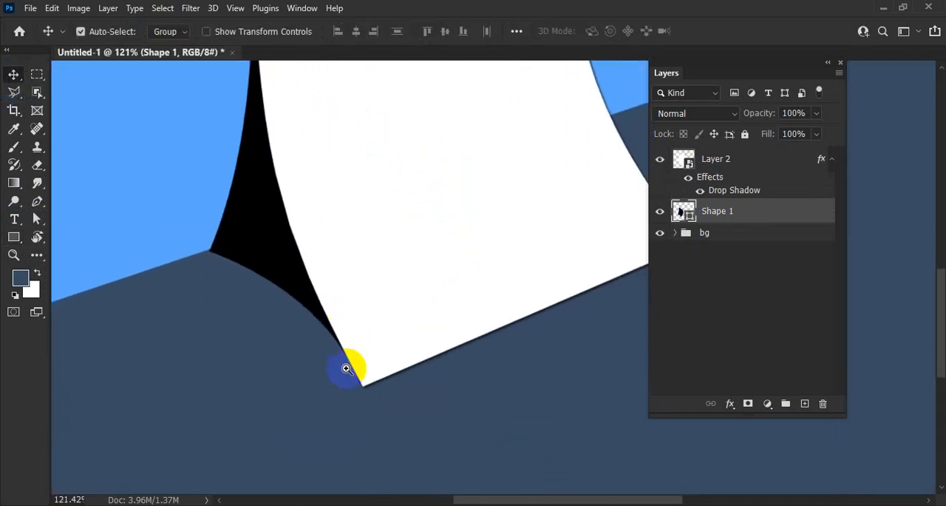
{"action": "left_click_drag", "start_coordinate": [285, 165], "coordinate": [327, 371]}
{"action": "left_click_drag", "start_coordinate": [297, 117], "coordinate": [286, 165]}
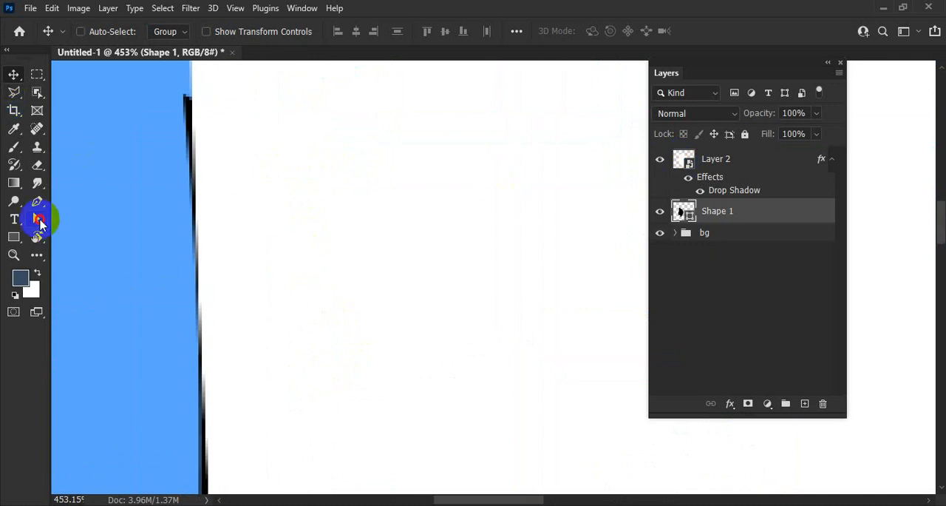
{"action": "left_click", "coordinate": [36, 219]}
{"action": "left_click_drag", "start_coordinate": [183, 96], "coordinate": [209, 237]}
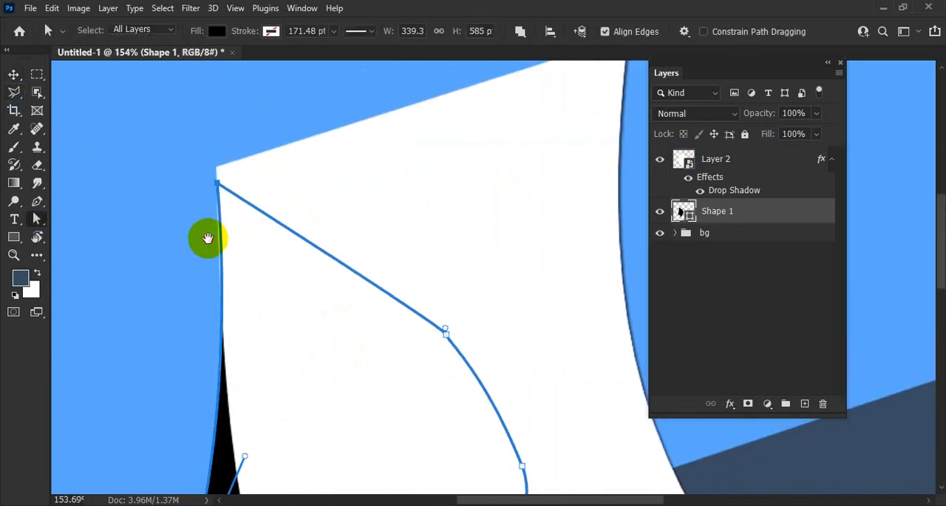
{"action": "left_click_drag", "start_coordinate": [218, 174], "coordinate": [216, 160]}
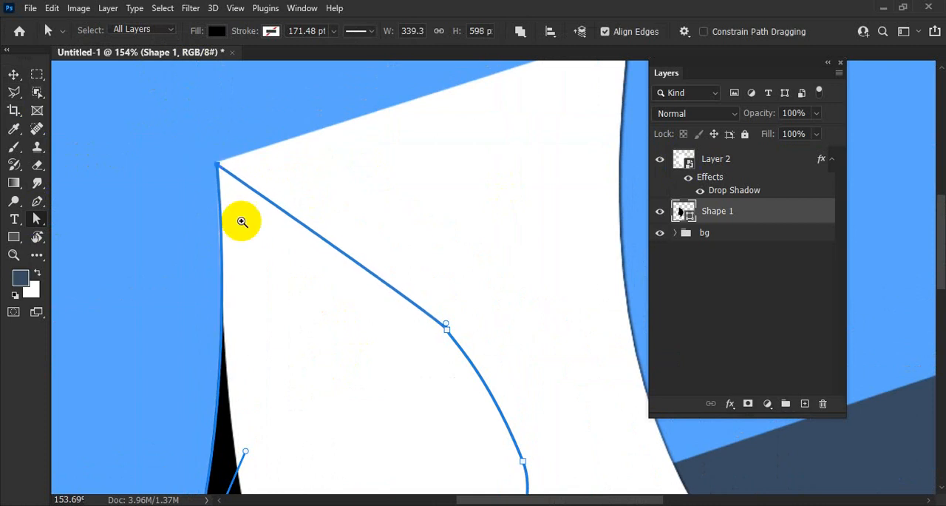
{"action": "left_click_drag", "start_coordinate": [237, 251], "coordinate": [247, 151]}
{"action": "left_click_drag", "start_coordinate": [258, 282], "coordinate": [253, 222]}
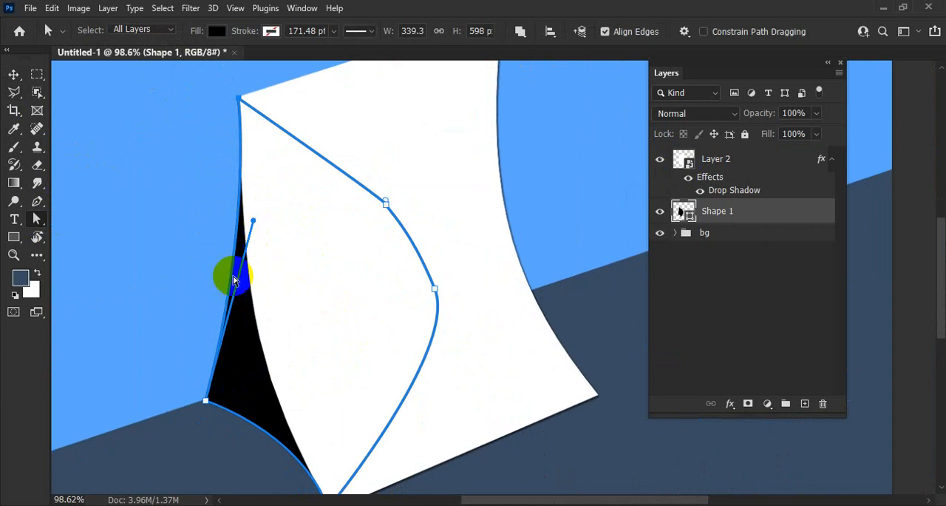
Step: Move the black shape's bottom anchor onto the sheet's lower-left corner and adjust its curve handle
{"action": "left_click", "coordinate": [14, 74]}
{"action": "key", "text": "ctrl+0"}
{"action": "left_click_drag", "start_coordinate": [358, 265], "coordinate": [354, 265]}
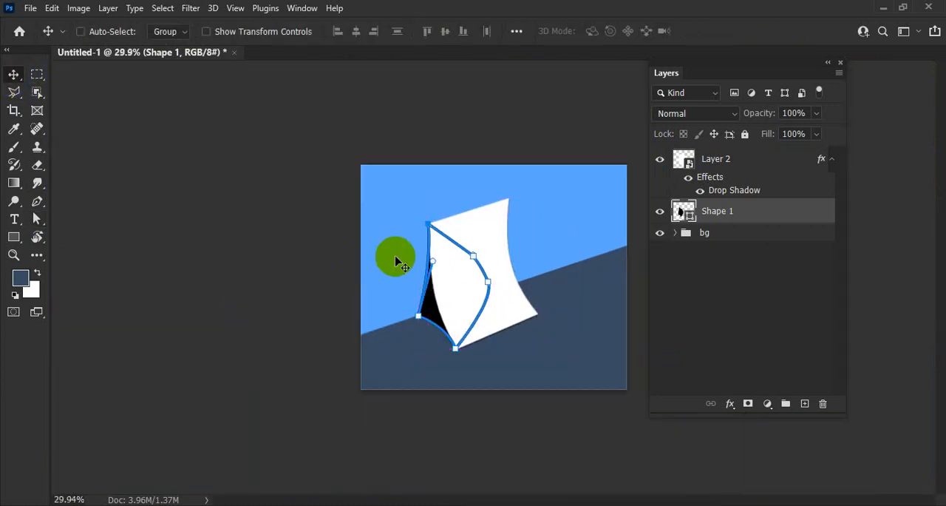
{"action": "left_click_drag", "start_coordinate": [449, 269], "coordinate": [342, 269]}
{"action": "left_click_drag", "start_coordinate": [306, 384], "coordinate": [363, 398]}
{"action": "left_click_drag", "start_coordinate": [372, 323], "coordinate": [237, 285]}
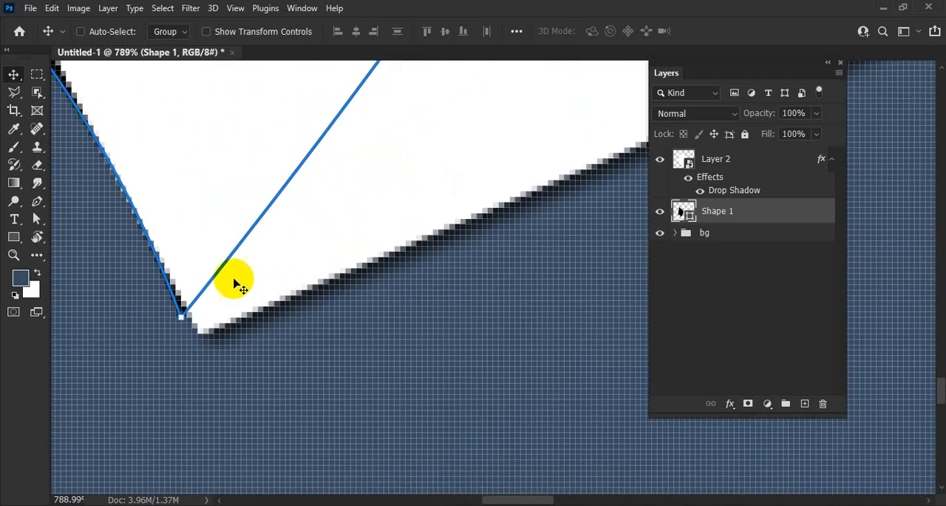
{"action": "left_click", "coordinate": [184, 320]}
{"action": "left_click", "coordinate": [37, 219]}
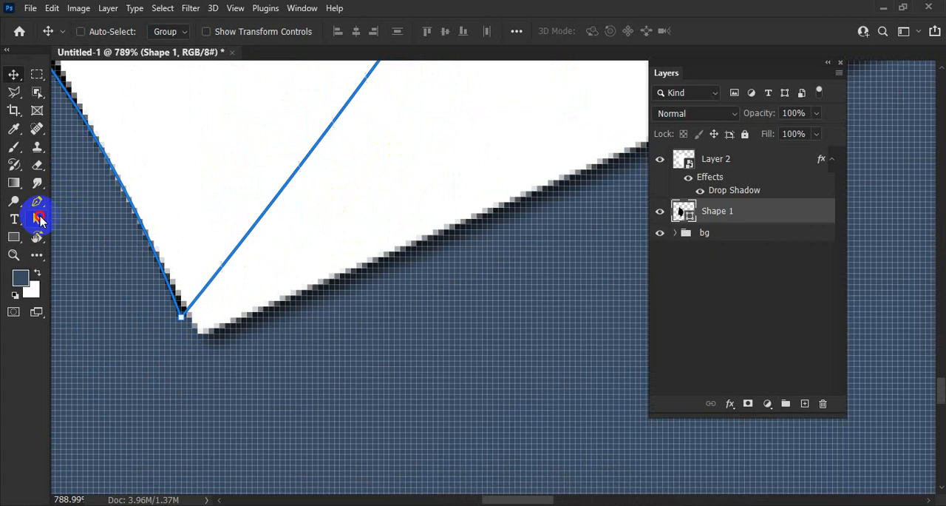
{"action": "left_click", "coordinate": [180, 309]}
{"action": "left_click_drag", "start_coordinate": [183, 320], "coordinate": [202, 332]}
{"action": "left_click_drag", "start_coordinate": [244, 231], "coordinate": [287, 289]}
{"action": "left_click_drag", "start_coordinate": [296, 225], "coordinate": [287, 220]}
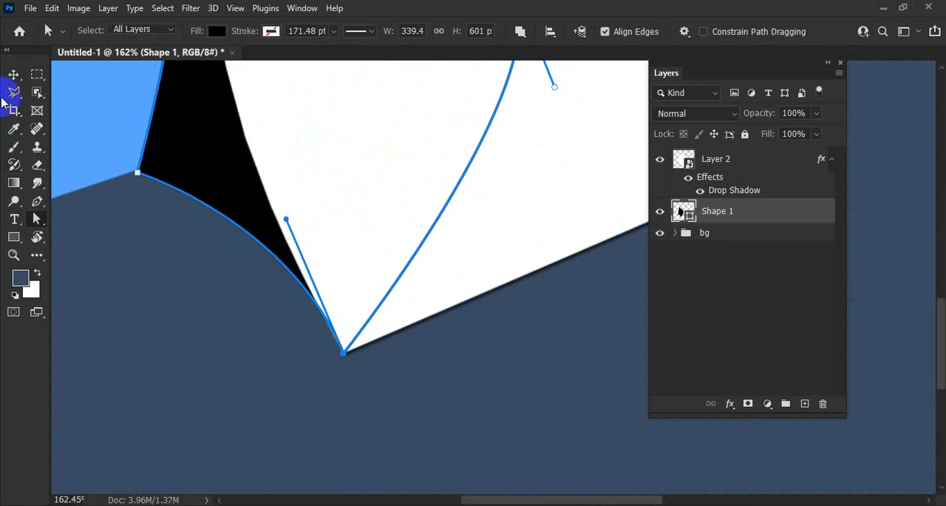
Step: Lower the black shadow shape's layer opacity to 82%
{"action": "left_click", "coordinate": [13, 74]}
{"action": "left_click_drag", "start_coordinate": [415, 219], "coordinate": [321, 219]}
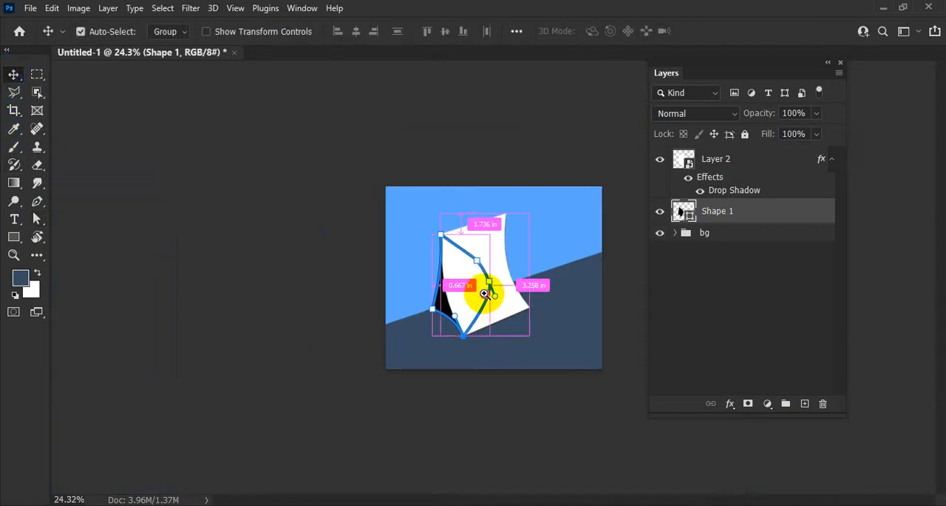
{"action": "left_click_drag", "start_coordinate": [481, 290], "coordinate": [523, 310]}
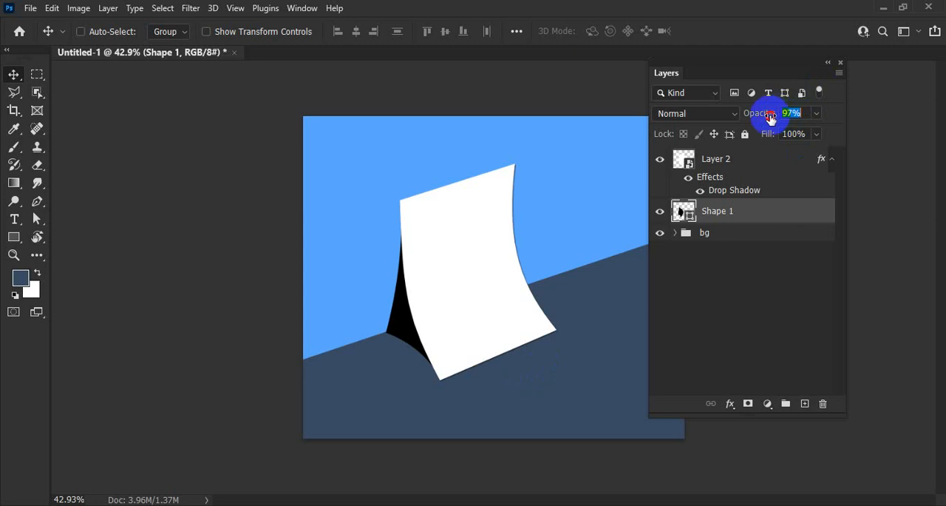
{"action": "left_click_drag", "start_coordinate": [749, 121], "coordinate": [751, 121]}
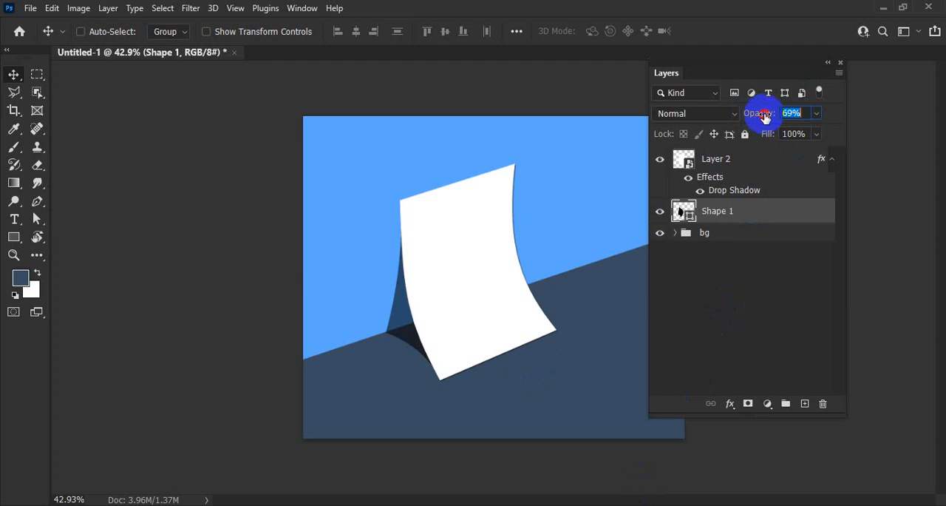
{"action": "left_click_drag", "start_coordinate": [768, 119], "coordinate": [754, 141]}
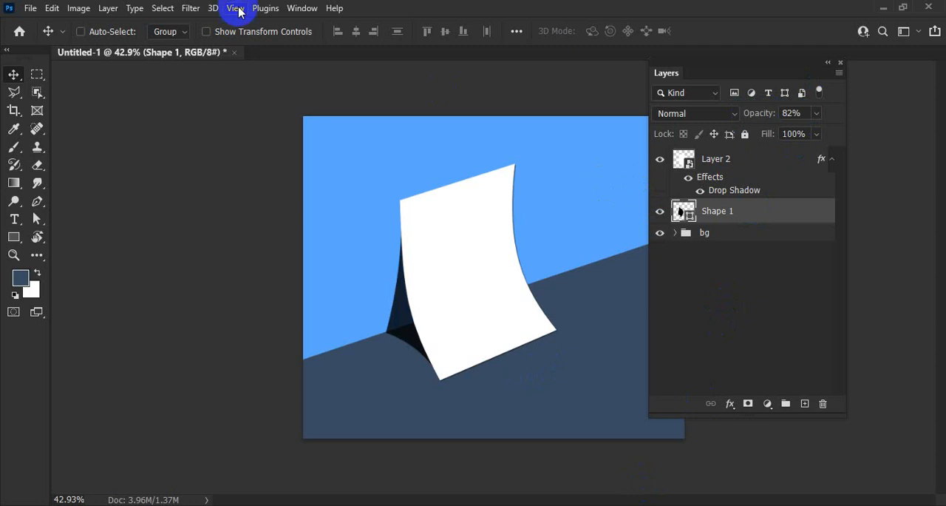
Step: Convert the shadow shape to a smart object and apply a Gaussian Blur with a radius of 4.1 pixels
{"action": "left_click", "coordinate": [203, 13]}
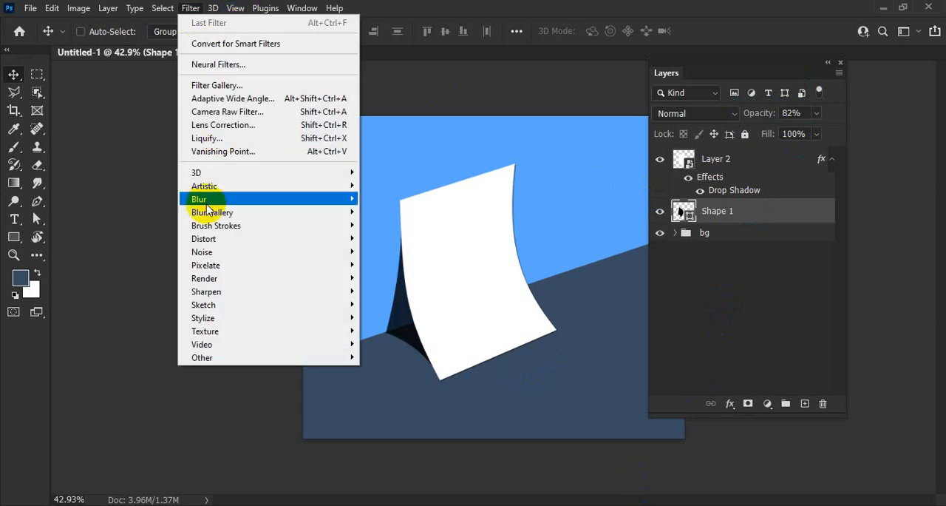
{"action": "mouse_move", "coordinate": [200, 200]}
{"action": "left_click", "coordinate": [388, 254]}
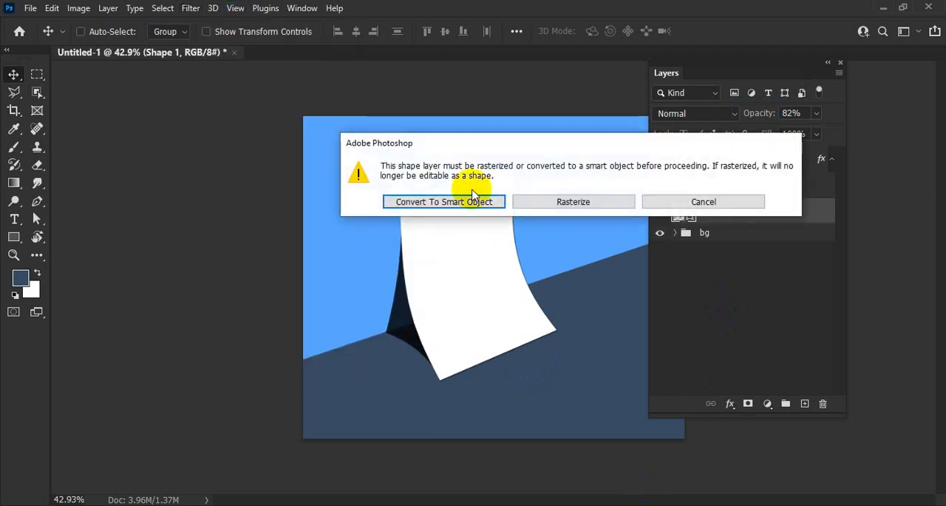
{"action": "left_click", "coordinate": [481, 202]}
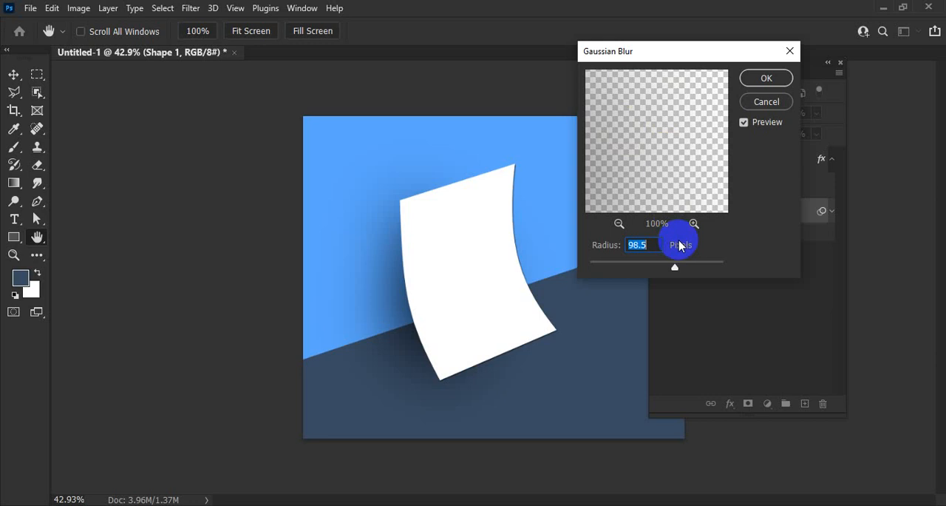
{"action": "left_click_drag", "start_coordinate": [672, 270], "coordinate": [635, 269]}
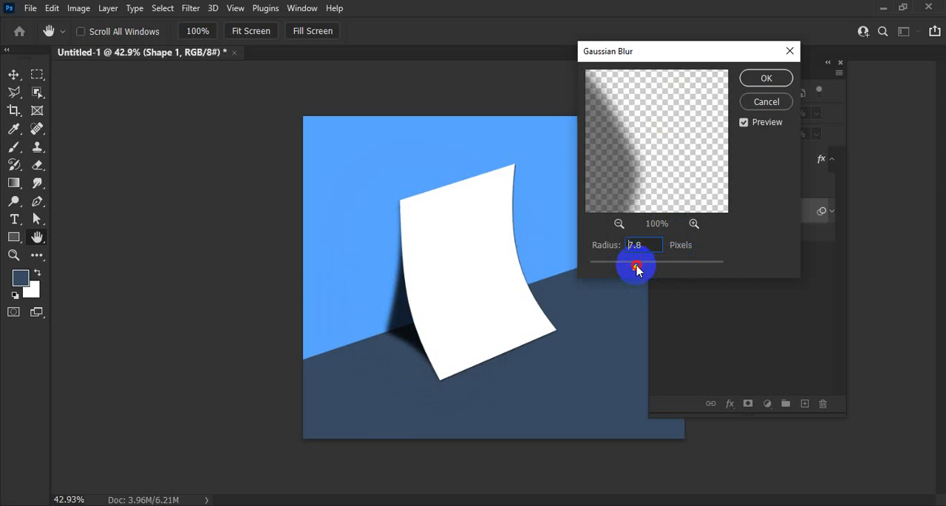
{"action": "left_click_drag", "start_coordinate": [611, 267], "coordinate": [608, 267]}
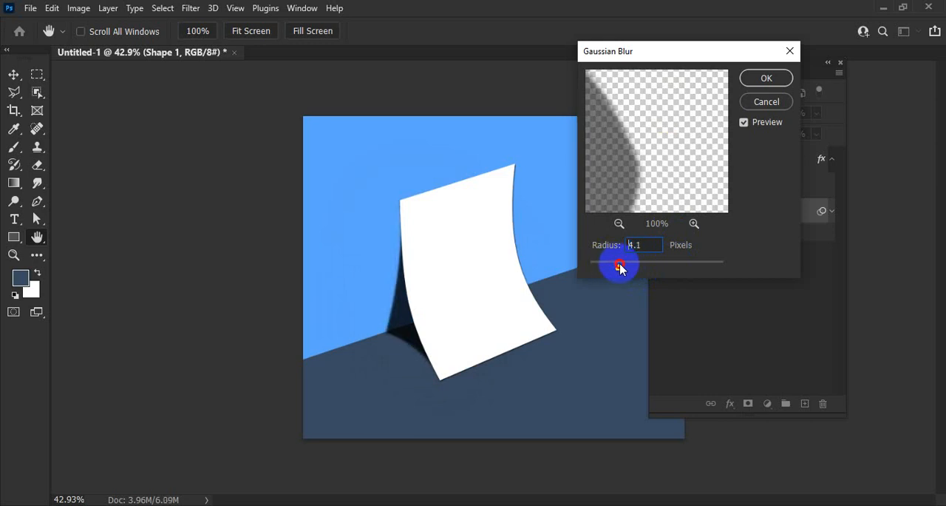
{"action": "left_click", "coordinate": [766, 79]}
Step: Load the shadow shape's outline as a selection and dab black on its smart filter mask beside the sheet with a 171-pixel brush
{"action": "left_click", "coordinate": [686, 213]}
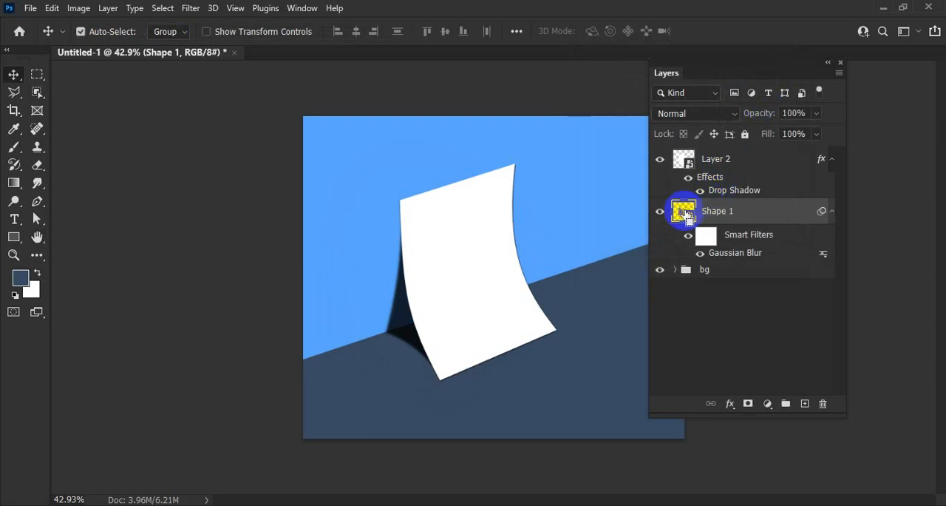
{"action": "left_click_drag", "start_coordinate": [373, 327], "coordinate": [373, 286]}
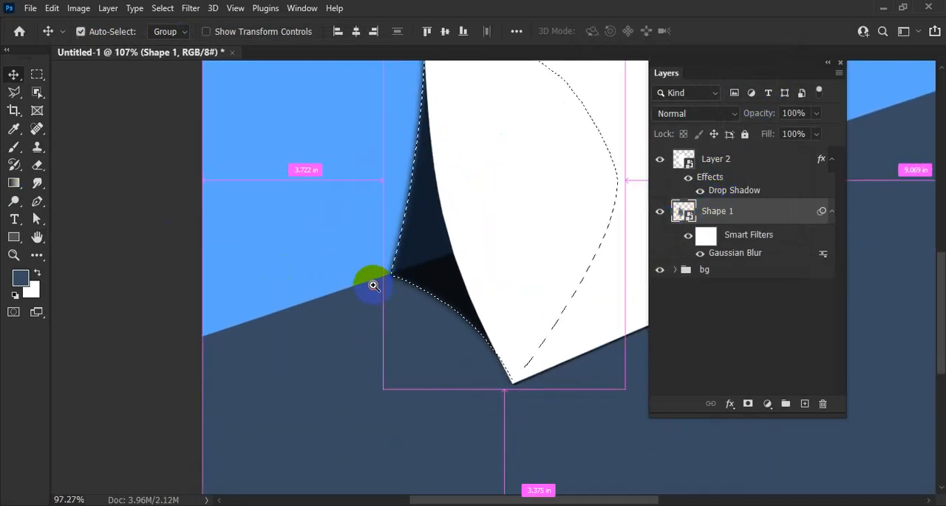
{"action": "left_click", "coordinate": [13, 146]}
{"action": "left_click", "coordinate": [714, 236]}
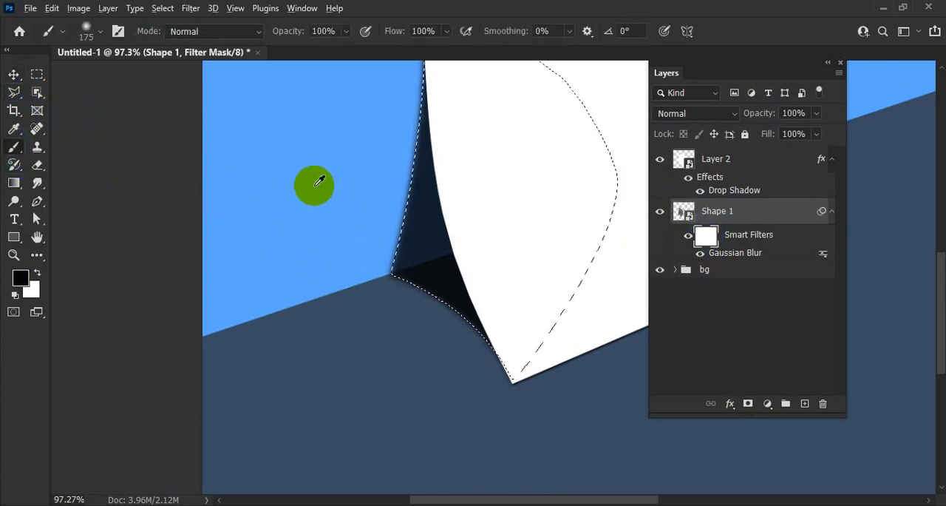
{"action": "left_click_drag", "start_coordinate": [315, 186], "coordinate": [315, 295]}
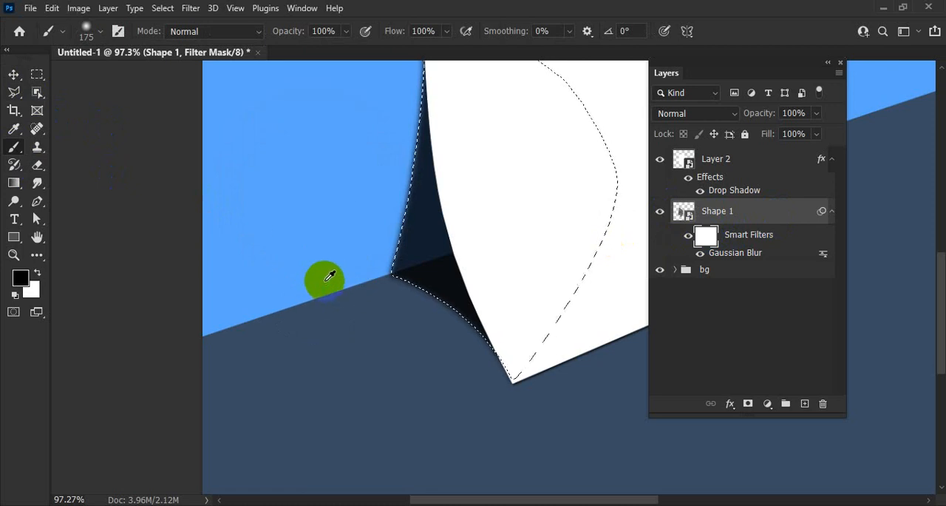
{"action": "left_click_drag", "start_coordinate": [329, 277], "coordinate": [315, 236]}
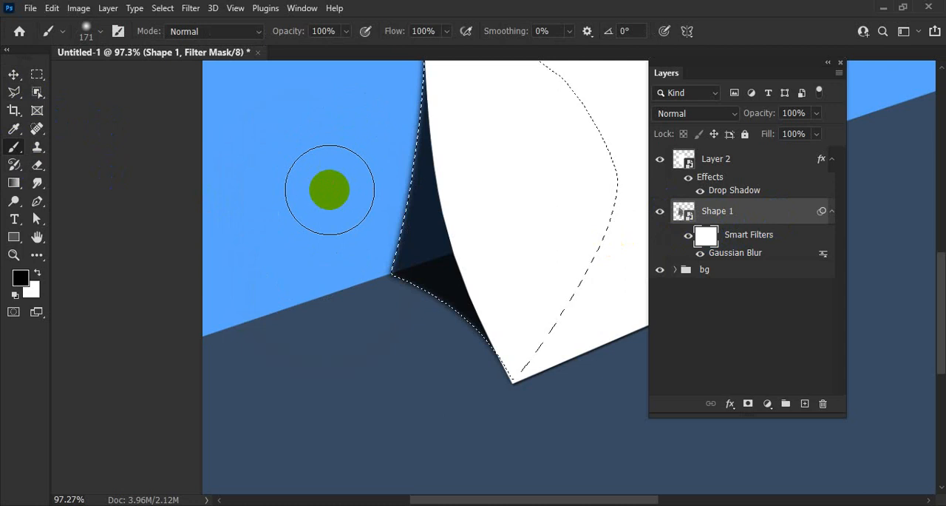
{"action": "left_click", "coordinate": [320, 237]}
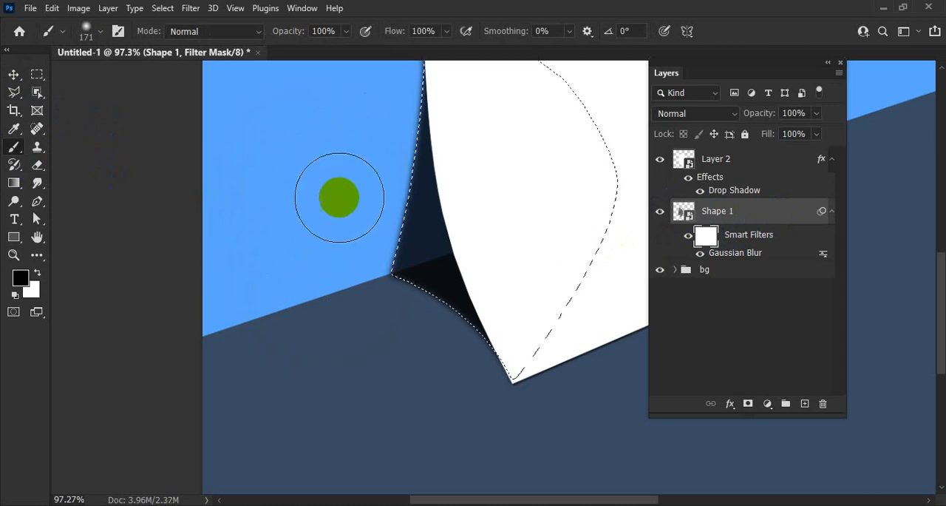
{"action": "left_click", "coordinate": [355, 208]}
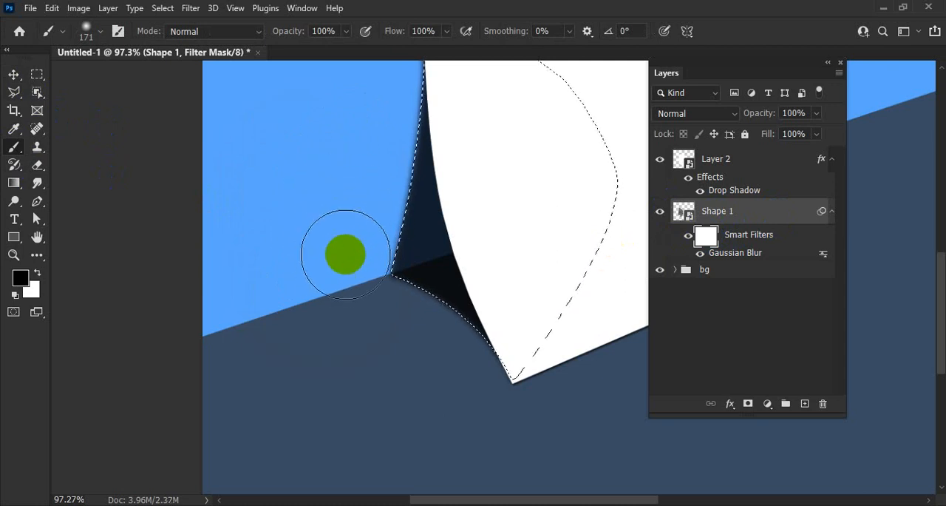
{"action": "left_click", "coordinate": [360, 159]}
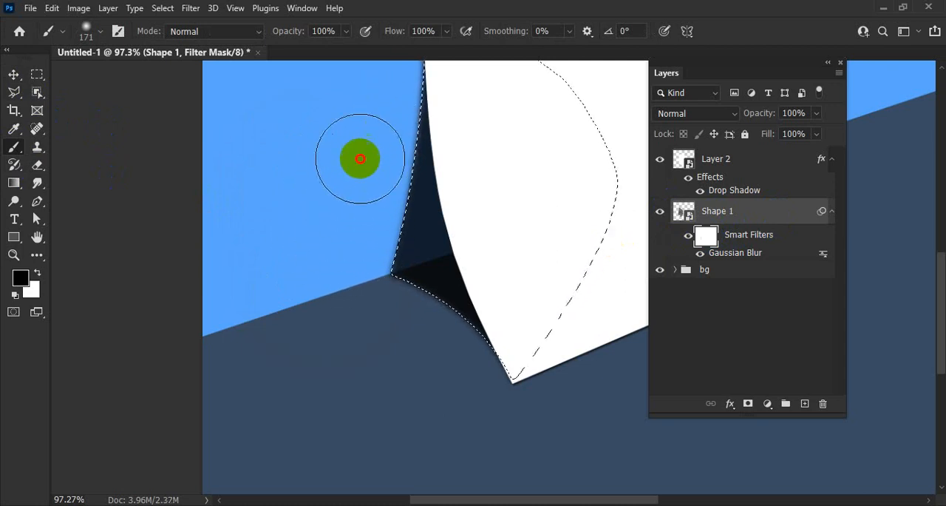
Step: Add a layer mask to the Shape 1 shadow layer from the active selection
{"action": "left_click_drag", "start_coordinate": [515, 165], "coordinate": [449, 195]}
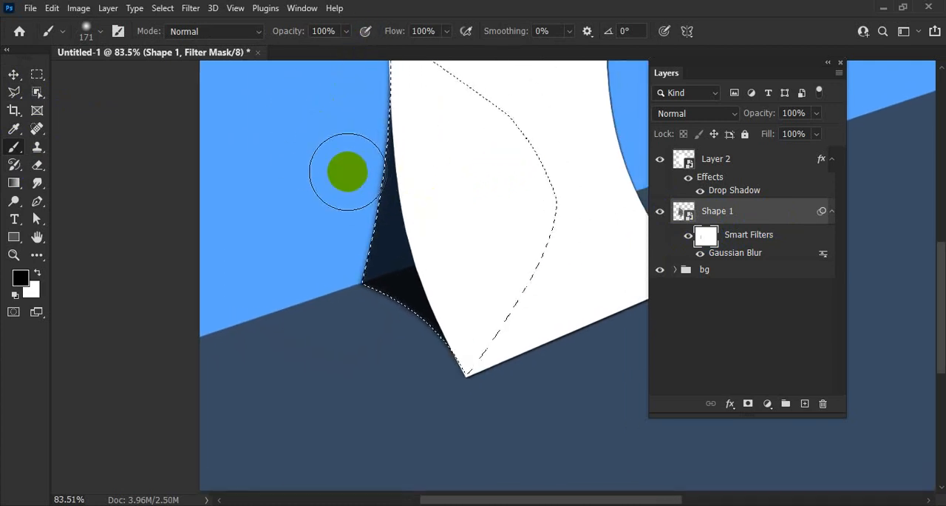
{"action": "left_click", "coordinate": [317, 228]}
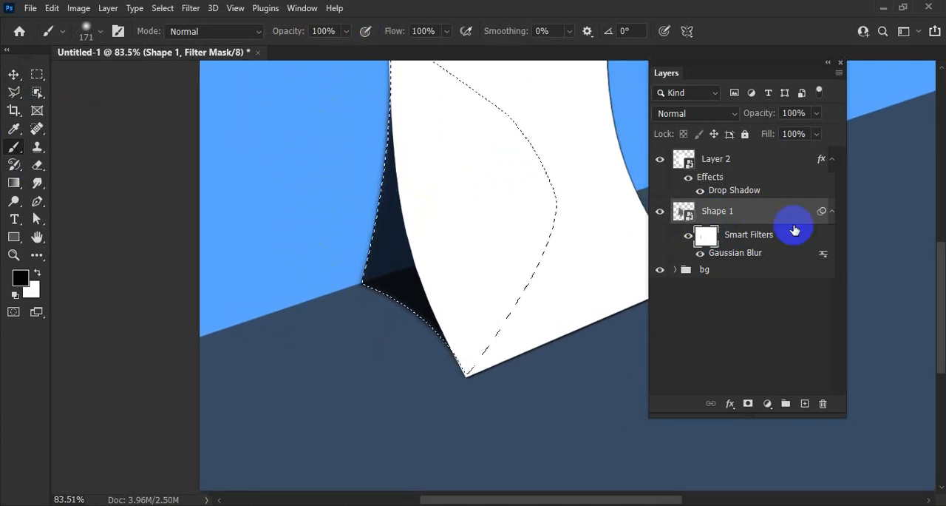
{"action": "left_click", "coordinate": [747, 404]}
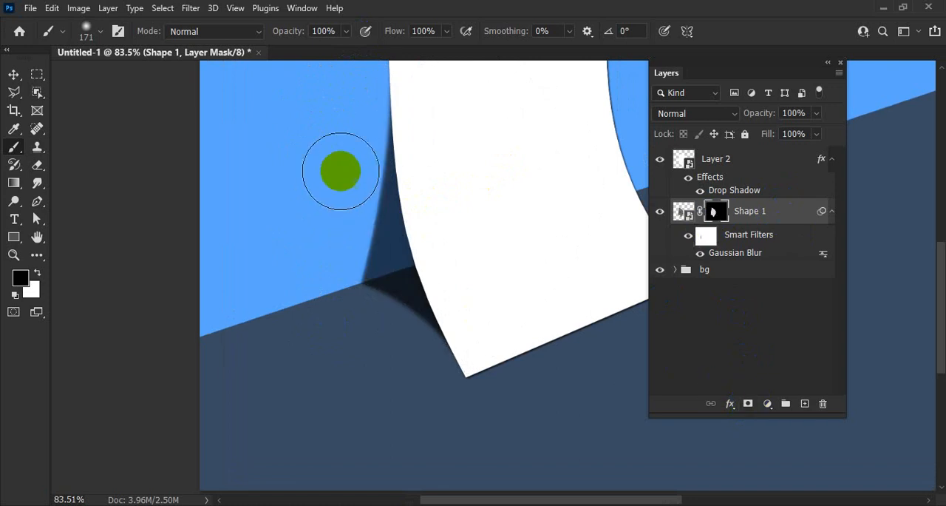
Step: Load the Shape 1 outline as a selection, brush black over its layer mask along the shadow's outer edge to fade it, and deselect
{"action": "left_click", "coordinate": [714, 211]}
{"action": "left_click", "coordinate": [688, 212], "text": "ctrl"}
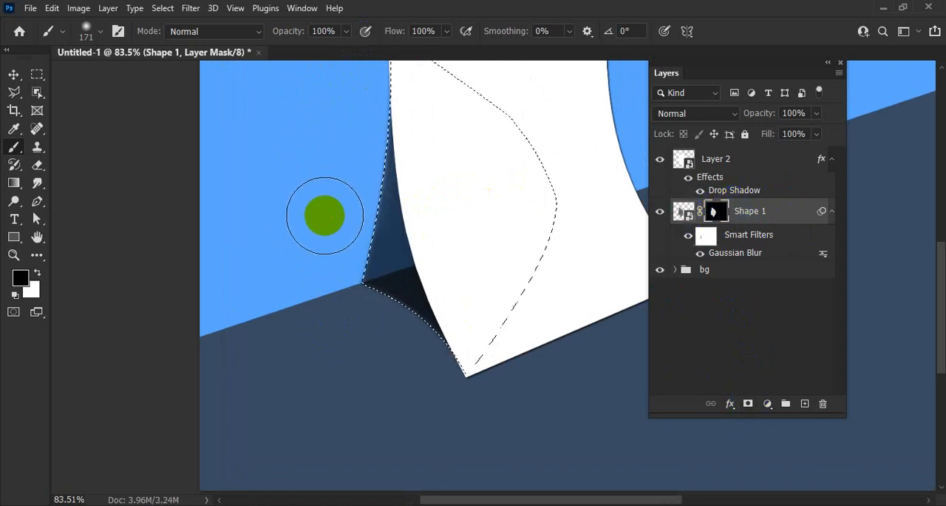
{"action": "mouse_move", "coordinate": [326, 215]}
{"action": "left_mouse_down"}
{"action": "mouse_move", "coordinate": [319, 318]}
{"action": "mouse_move", "coordinate": [357, 340]}
{"action": "left_mouse_up"}
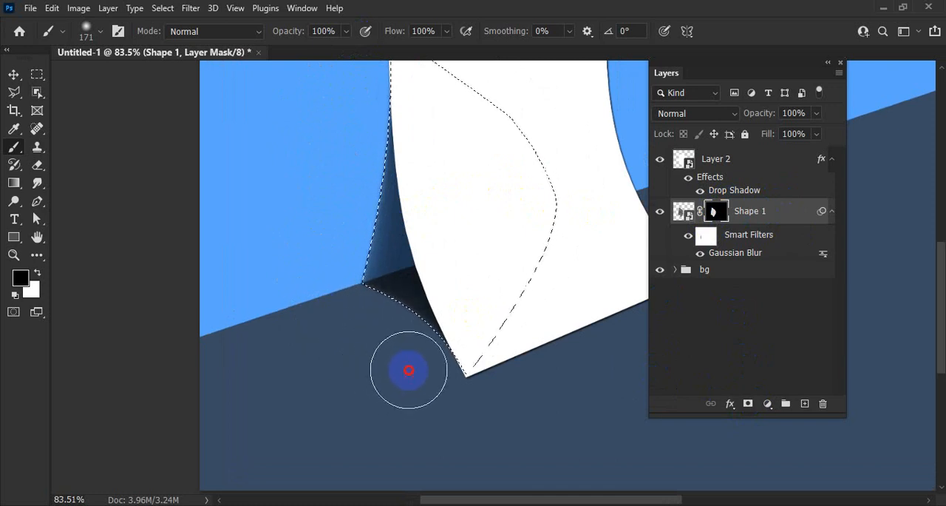
{"action": "left_click_drag", "start_coordinate": [409, 370], "coordinate": [388, 362]}
{"action": "left_click_drag", "start_coordinate": [324, 118], "coordinate": [333, 90]}
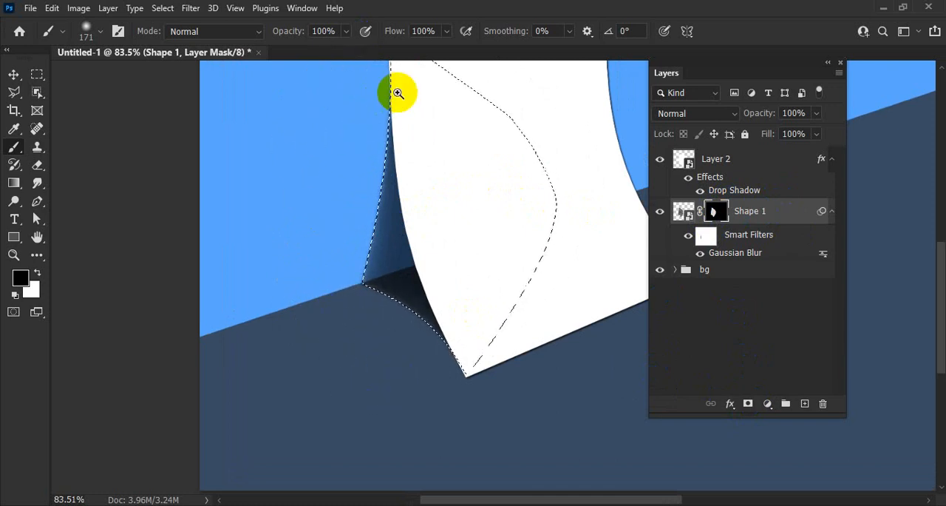
{"action": "left_click_drag", "start_coordinate": [398, 93], "coordinate": [354, 218]}
{"action": "key", "text": "ctrl+d"}
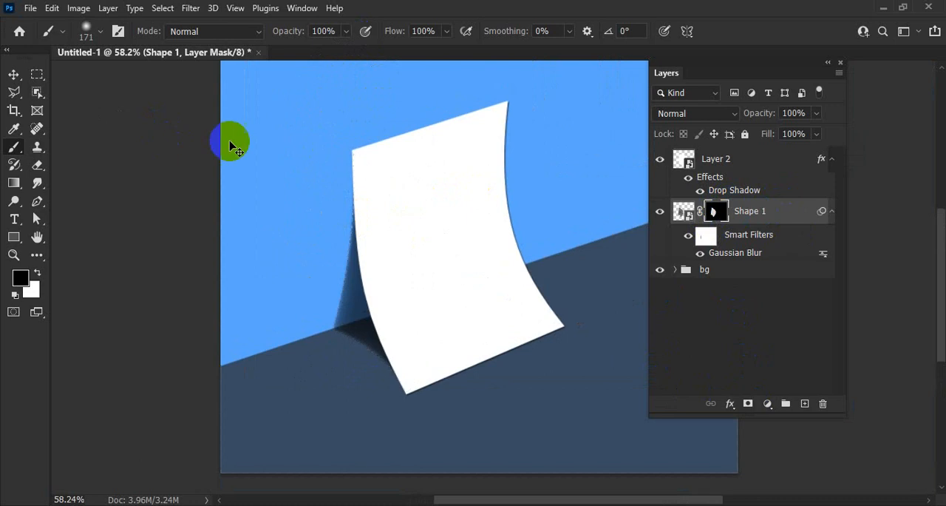
{"action": "left_click_drag", "start_coordinate": [363, 248], "coordinate": [407, 126]}
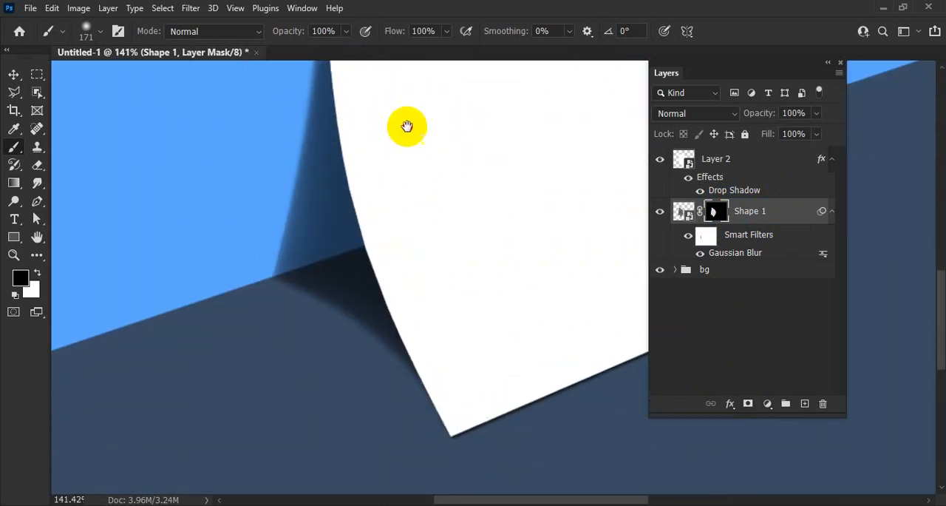
{"action": "left_click_drag", "start_coordinate": [465, 154], "coordinate": [423, 164]}
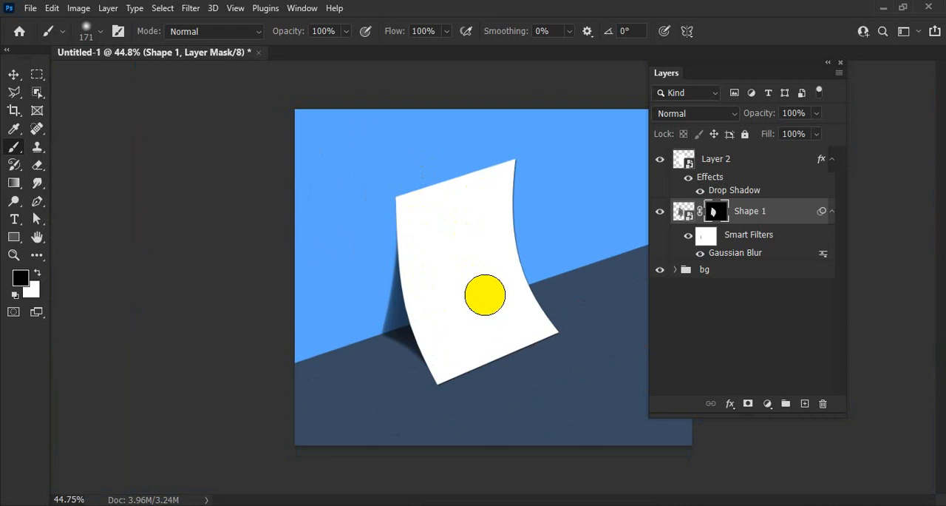
Step: Add a new layer above Shape 1 and harden the brush edge at a diameter of 172 pixels
{"action": "left_click_drag", "start_coordinate": [387, 202], "coordinate": [415, 202]}
{"action": "left_click", "coordinate": [716, 212]}
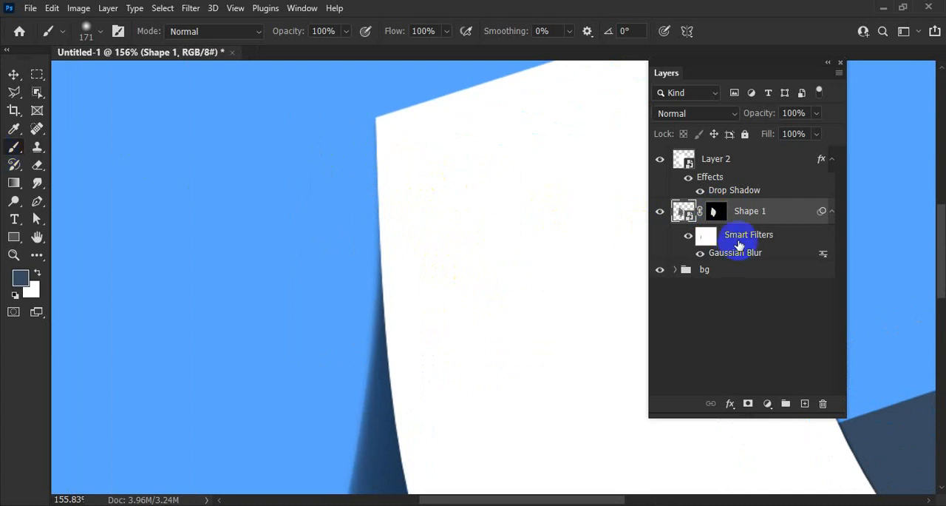
{"action": "left_click", "coordinate": [715, 212]}
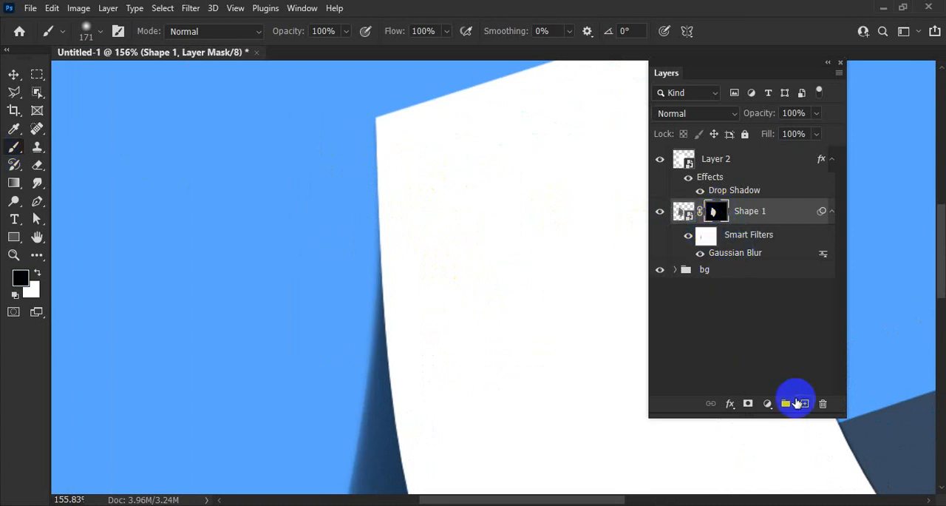
{"action": "left_click", "coordinate": [804, 404]}
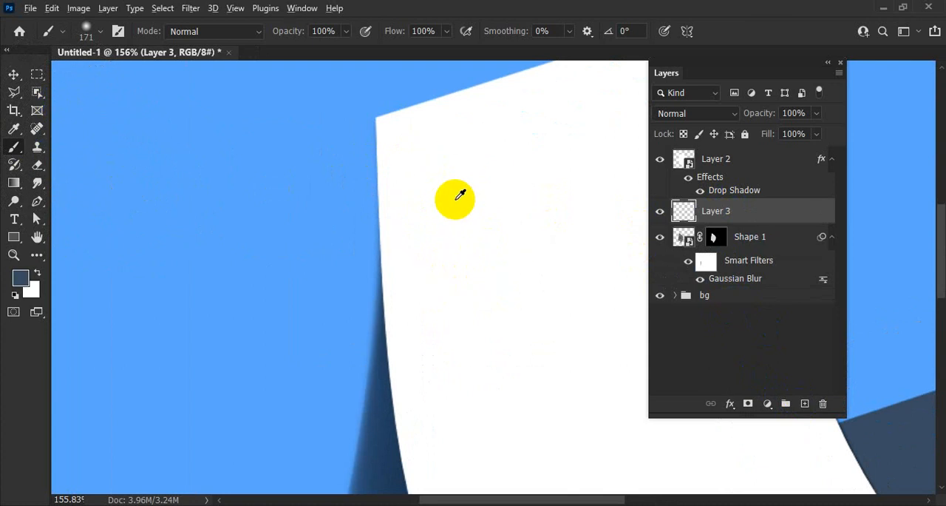
{"action": "mouse_move", "coordinate": [459, 160]}
{"action": "left_mouse_down"}
{"action": "mouse_move", "coordinate": [466, 152]}
{"action": "mouse_move", "coordinate": [458, 187]}
{"action": "mouse_move", "coordinate": [456, 132]}
{"action": "left_mouse_up"}
{"action": "left_click_drag", "start_coordinate": [454, 182], "coordinate": [454, 248]}
{"action": "left_click_drag", "start_coordinate": [457, 282], "coordinate": [458, 287]}
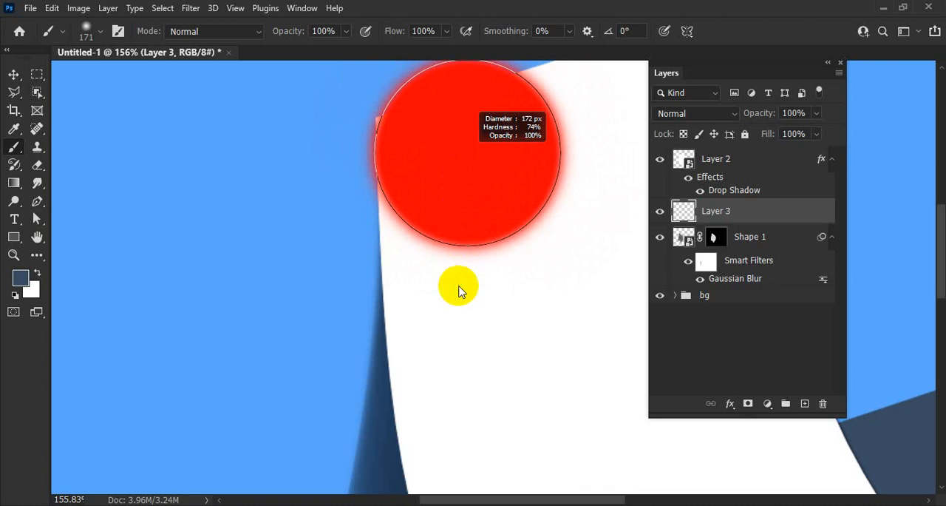
{"action": "left_click_drag", "start_coordinate": [451, 214], "coordinate": [449, 222]}
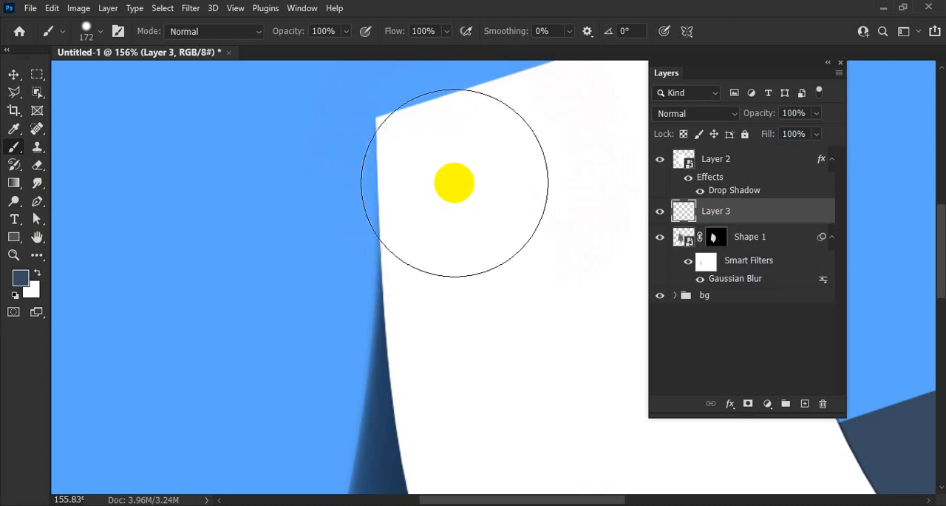
Step: Set the foreground color to black (#000000) and reduce the brush size to 45 pixels
{"action": "left_click", "coordinate": [22, 281]}
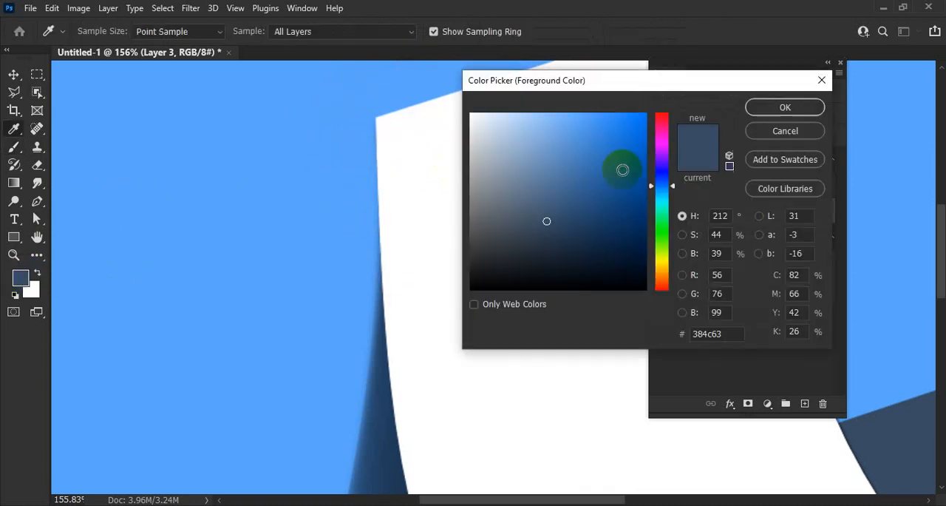
{"action": "left_click_drag", "start_coordinate": [483, 281], "coordinate": [457, 301]}
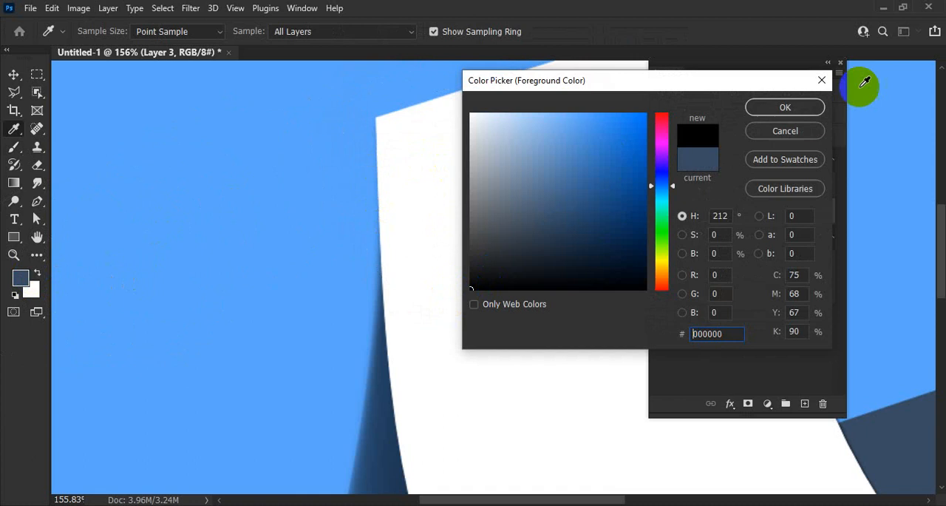
{"action": "left_click", "coordinate": [783, 107]}
{"action": "key", "text": "bracketleft"}
{"action": "key", "text": "bracketleft"}
{"action": "key", "text": "bracketleft"}
{"action": "key", "text": "bracketleft"}
{"action": "key", "text": "bracketleft"}
{"action": "key", "text": "bracketleft"}
{"action": "key", "text": "bracketleft"}
{"action": "key", "text": "bracketleft"}
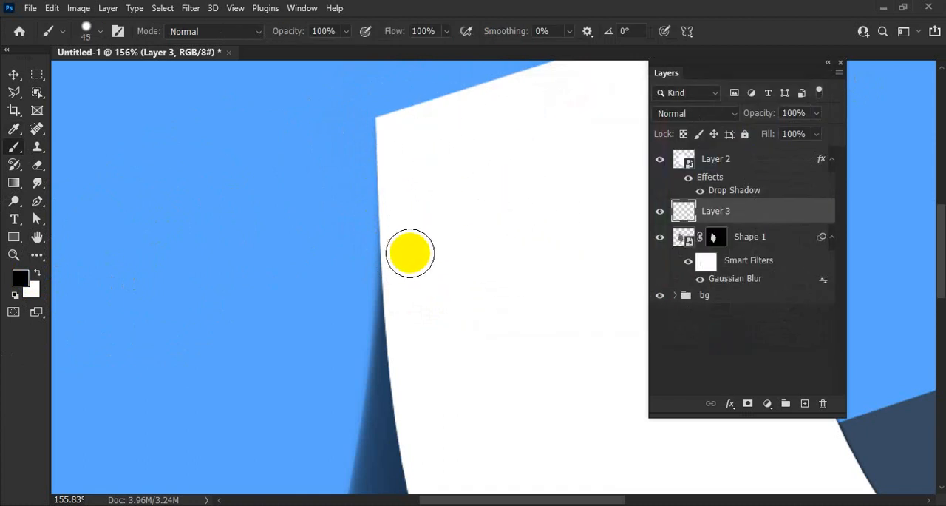
Step: Try painting a black shadow along the sheet's upper left edge on the new layer, and delete that layer
{"action": "mouse_move", "coordinate": [403, 255]}
{"action": "left_mouse_down"}
{"action": "mouse_move", "coordinate": [399, 143]}
{"action": "mouse_move", "coordinate": [392, 184]}
{"action": "mouse_move", "coordinate": [404, 267]}
{"action": "left_mouse_up"}
{"action": "mouse_move", "coordinate": [399, 226]}
{"action": "left_mouse_down"}
{"action": "mouse_move", "coordinate": [402, 272]}
{"action": "mouse_move", "coordinate": [398, 134]}
{"action": "left_mouse_up"}
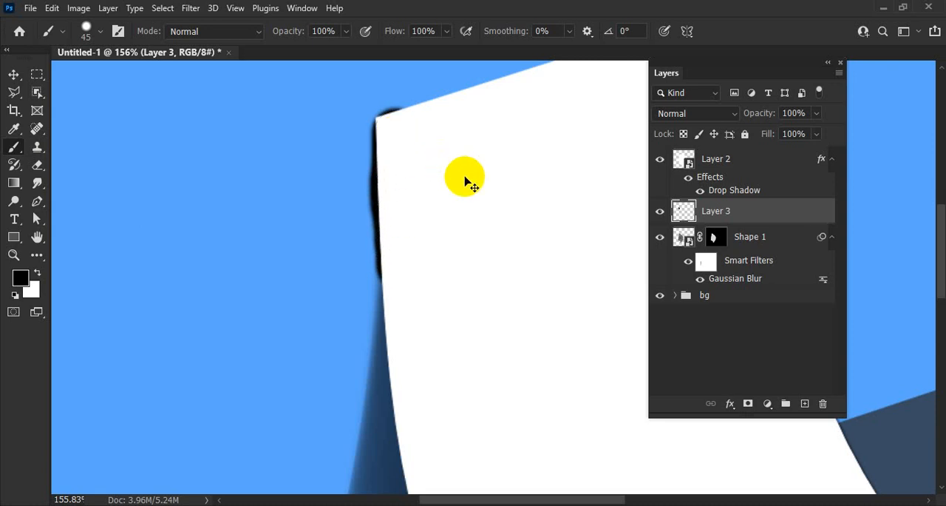
{"action": "key", "text": "Delete"}
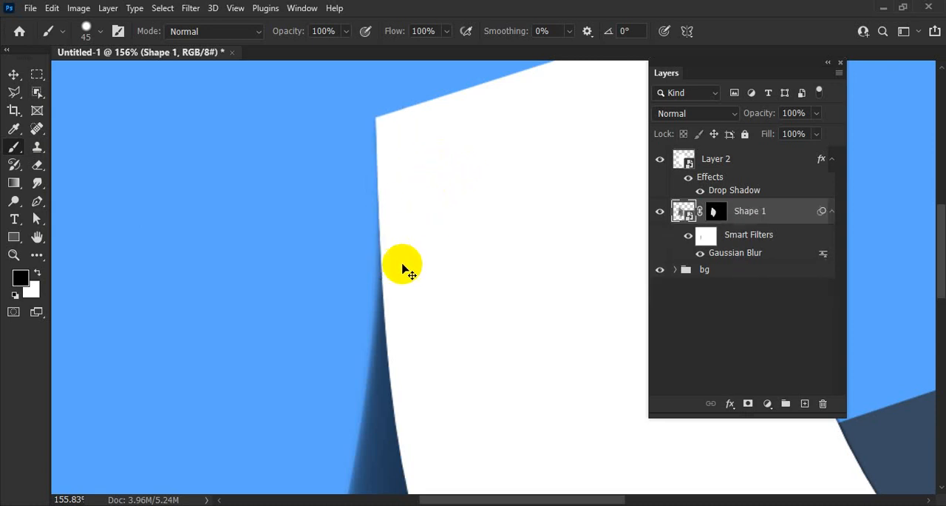
Step: Select a narrow strip along the sheet's upper left edge, from its corner down to the shadow's tip, with the Polygonal Lasso
{"action": "left_click", "coordinate": [15, 92]}
{"action": "mouse_move", "coordinate": [374, 120]}
{"action": "left_mouse_down"}
{"action": "mouse_move", "coordinate": [362, 239]}
{"action": "mouse_move", "coordinate": [372, 301]}
{"action": "mouse_move", "coordinate": [382, 302]}
{"action": "mouse_move", "coordinate": [423, 281]}
{"action": "mouse_move", "coordinate": [439, 203]}
{"action": "mouse_move", "coordinate": [426, 148]}
{"action": "mouse_move", "coordinate": [378, 124]}
{"action": "left_mouse_up"}
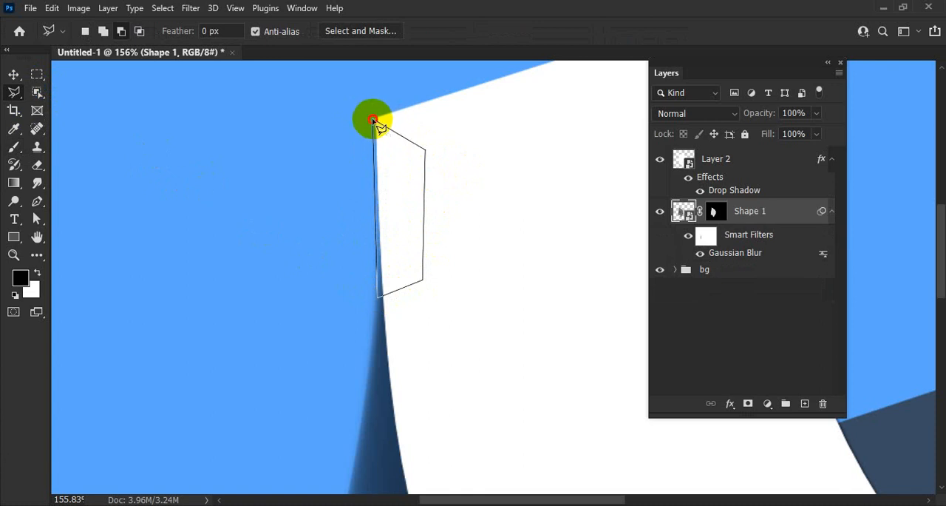
{"action": "left_click_drag", "start_coordinate": [375, 120], "coordinate": [377, 121]}
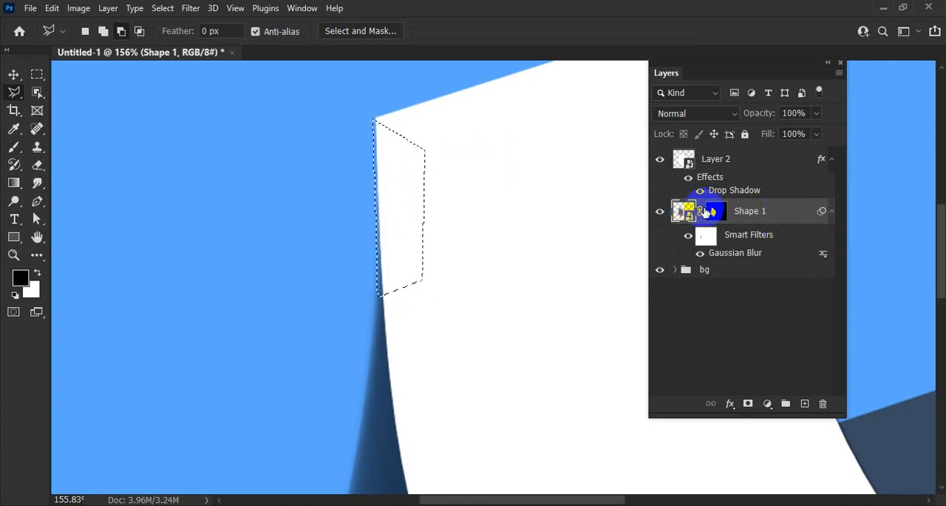
Step: Fill the strip selection with black on a new layer above Shape 1 and lower that layer's opacity to 45%
{"action": "left_click", "coordinate": [805, 403]}
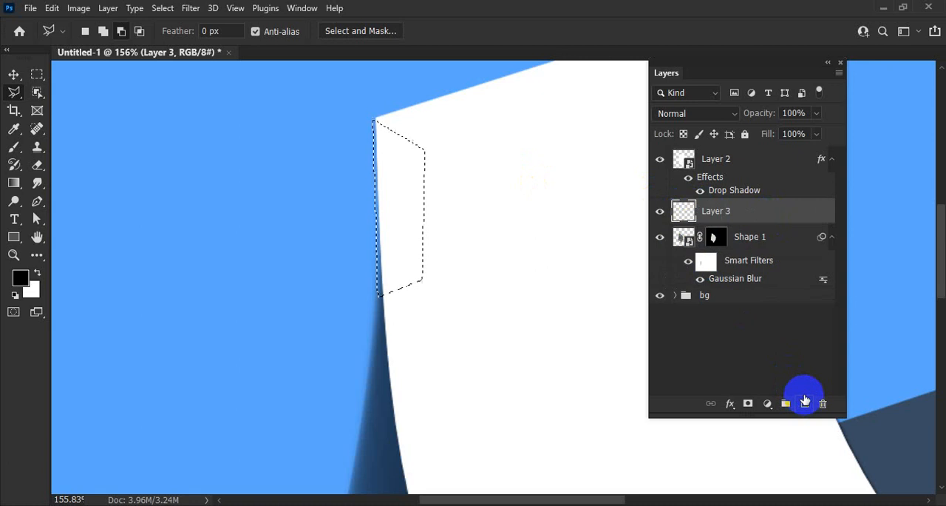
{"action": "key", "text": "alt+BackSpace"}
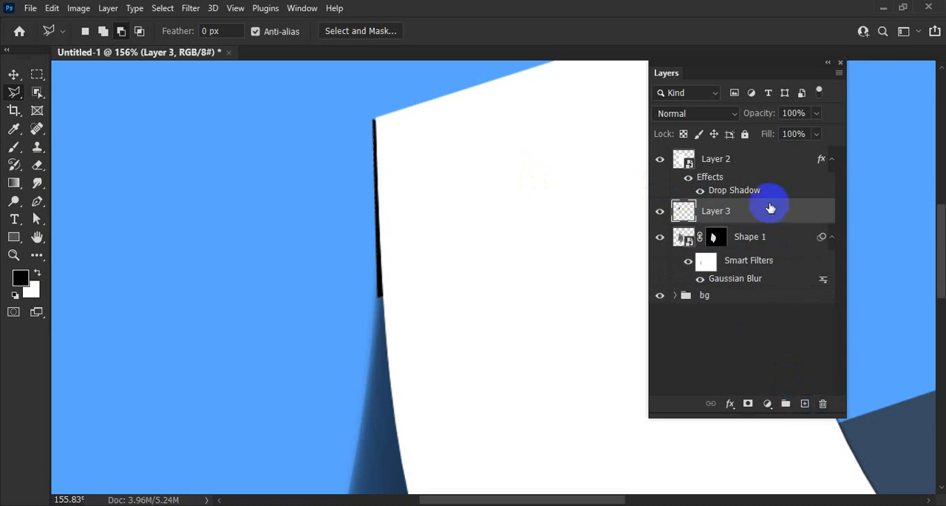
{"action": "mouse_move", "coordinate": [764, 115]}
{"action": "left_mouse_down"}
{"action": "mouse_move", "coordinate": [739, 113]}
{"action": "mouse_move", "coordinate": [761, 117]}
{"action": "left_mouse_up"}
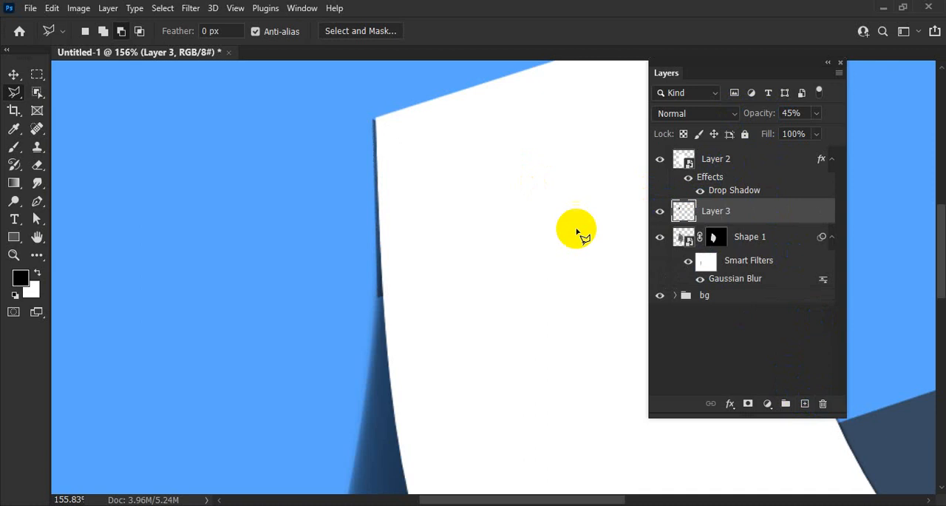
Step: Load the Layer 3 strip's outline as a selection and add a layer mask from it, with the Brush tool active
{"action": "left_click_drag", "start_coordinate": [484, 238], "coordinate": [467, 235]}
{"action": "left_click", "coordinate": [680, 222], "text": "ctrl"}
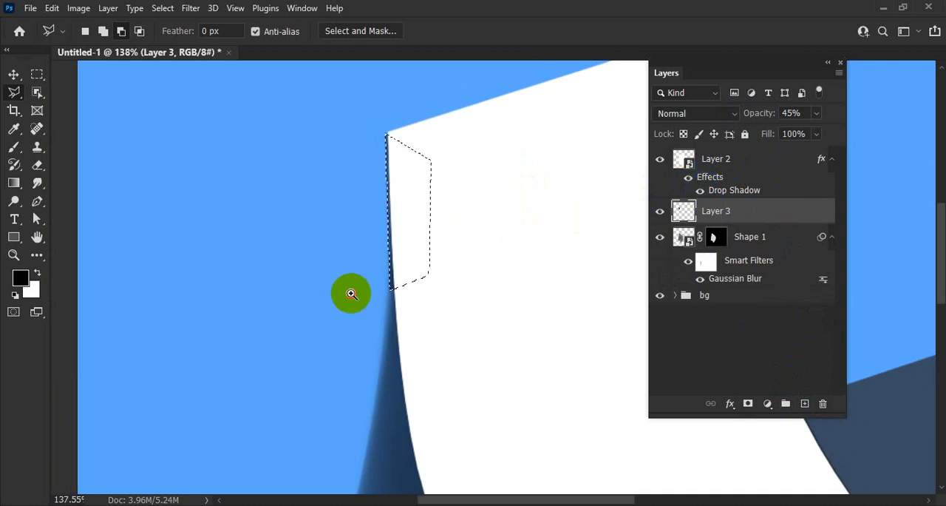
{"action": "left_click_drag", "start_coordinate": [349, 289], "coordinate": [359, 185]}
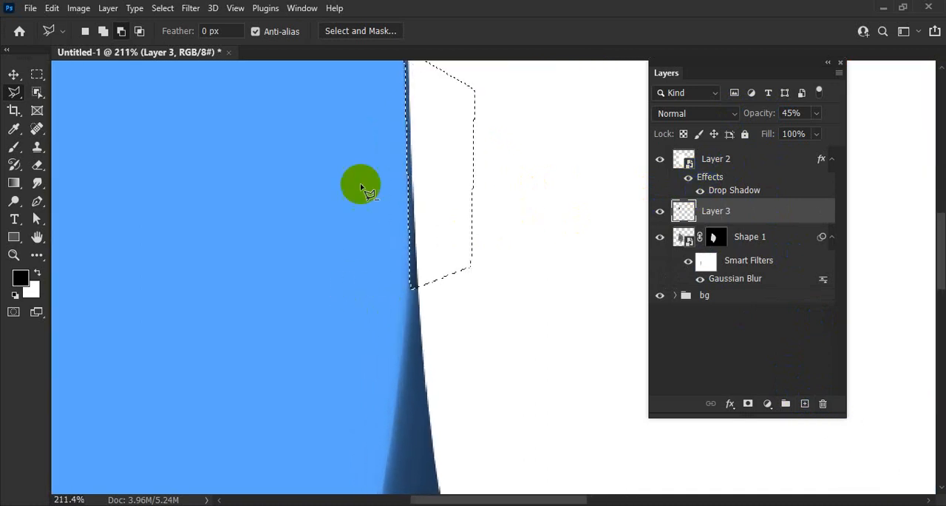
{"action": "left_click", "coordinate": [13, 147]}
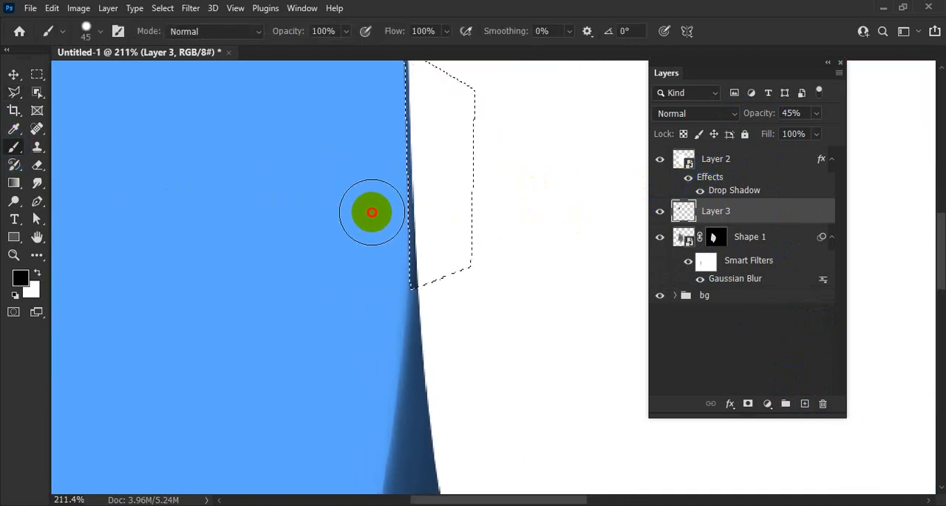
{"action": "left_click_drag", "start_coordinate": [363, 106], "coordinate": [350, 238]}
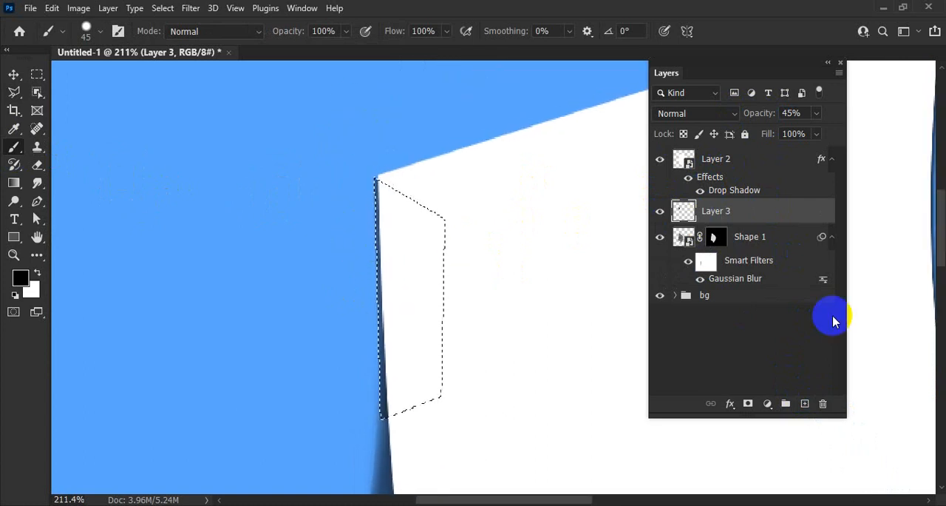
{"action": "left_click", "coordinate": [747, 404]}
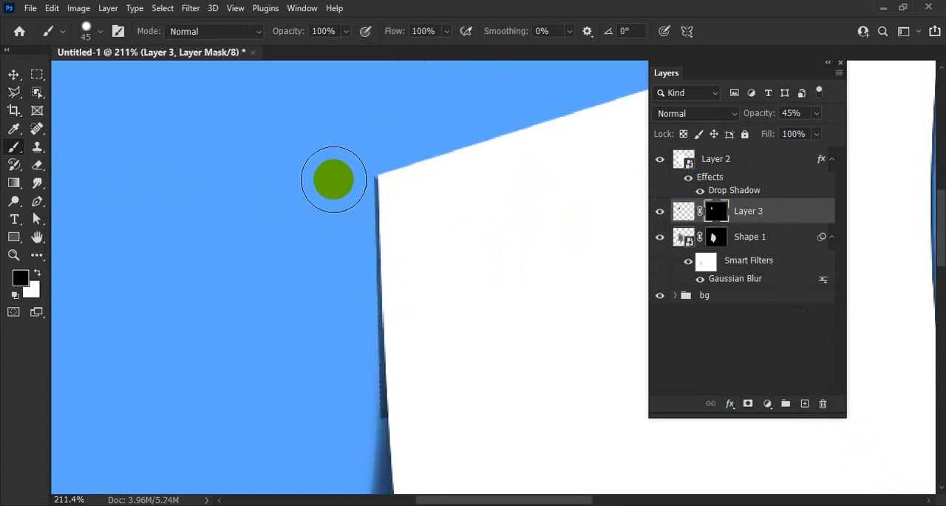
Step: Reload the strip's outline and brush black on the Layer 3 mask along its outer edge and lower end with the 45-pixel brush
{"action": "left_click", "coordinate": [684, 211], "text": "ctrl"}
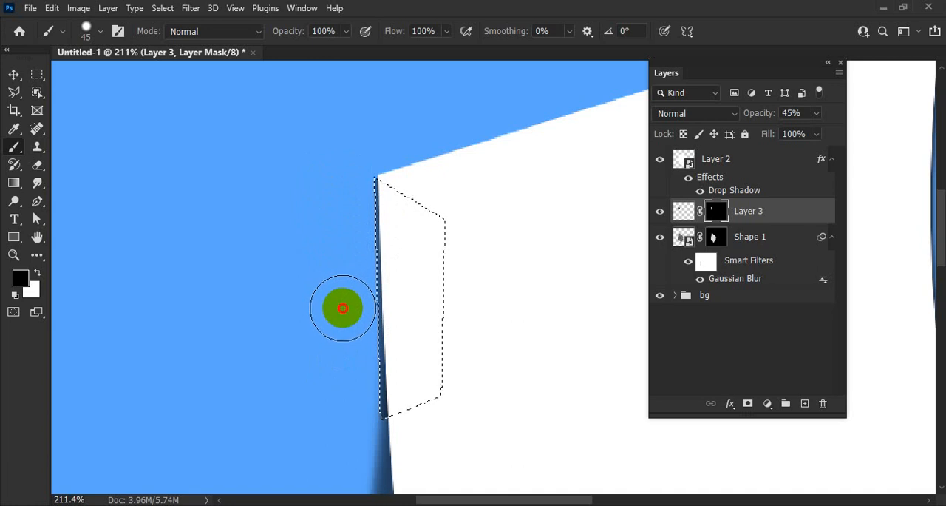
{"action": "left_click_drag", "start_coordinate": [343, 308], "coordinate": [349, 430]}
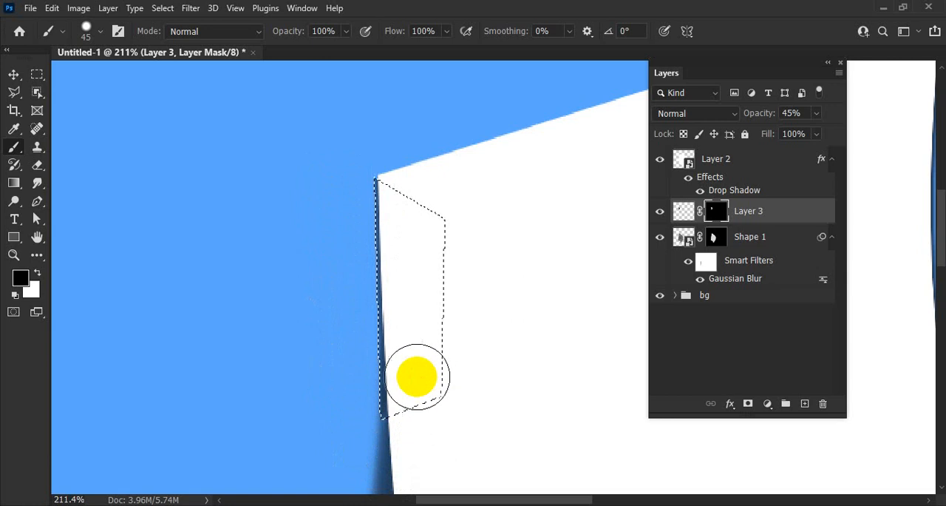
{"action": "mouse_move", "coordinate": [475, 328]}
{"action": "left_mouse_down"}
{"action": "mouse_move", "coordinate": [416, 311]}
{"action": "mouse_move", "coordinate": [421, 266]}
{"action": "mouse_move", "coordinate": [436, 316]}
{"action": "mouse_move", "coordinate": [478, 340]}
{"action": "mouse_move", "coordinate": [444, 333]}
{"action": "left_mouse_up"}
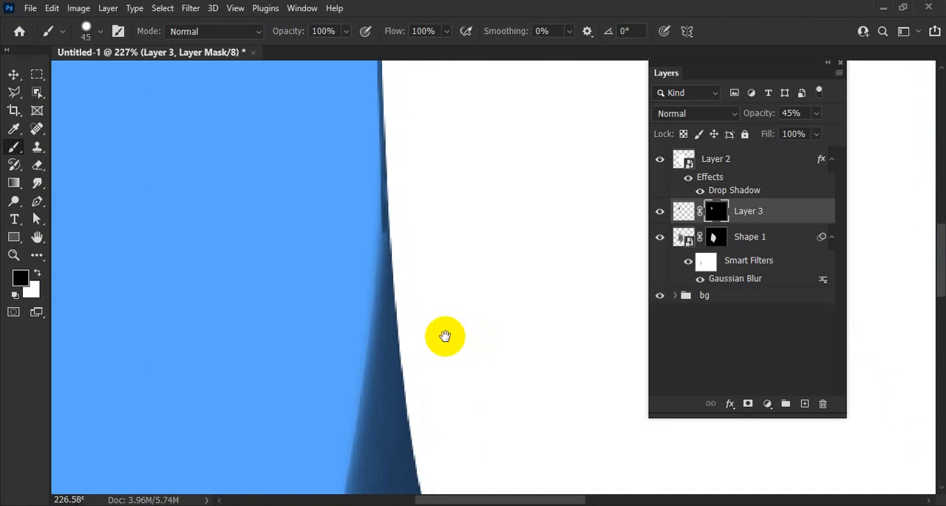
{"action": "left_click", "coordinate": [399, 260]}
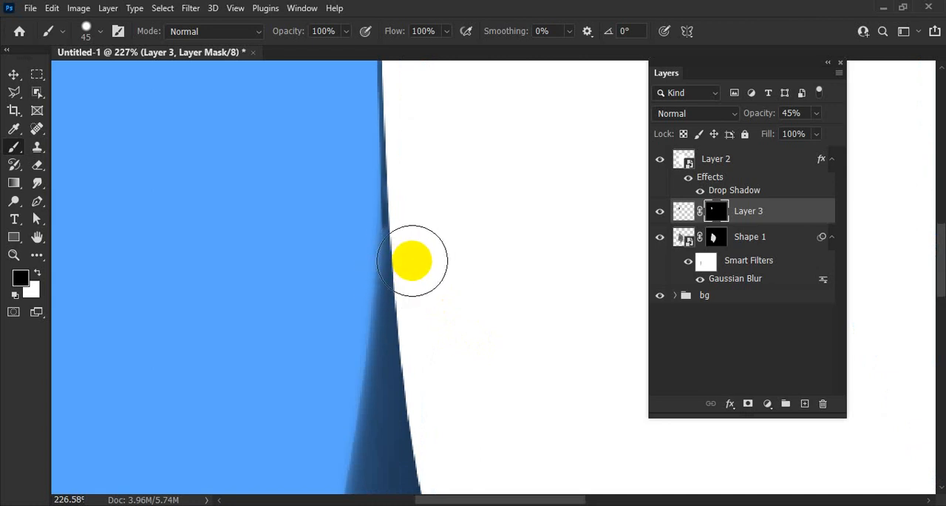
Step: Soften the brush at 46 pixels and paint black on the Layer 3 mask to blend the strip's lower end into the shadow below
{"action": "left_click_drag", "start_coordinate": [314, 270], "coordinate": [318, 297]}
{"action": "left_click_drag", "start_coordinate": [321, 338], "coordinate": [309, 282]}
{"action": "left_click_drag", "start_coordinate": [304, 268], "coordinate": [285, 141]}
{"action": "left_click_drag", "start_coordinate": [277, 101], "coordinate": [265, 66]}
{"action": "left_click_drag", "start_coordinate": [327, 306], "coordinate": [287, 130]}
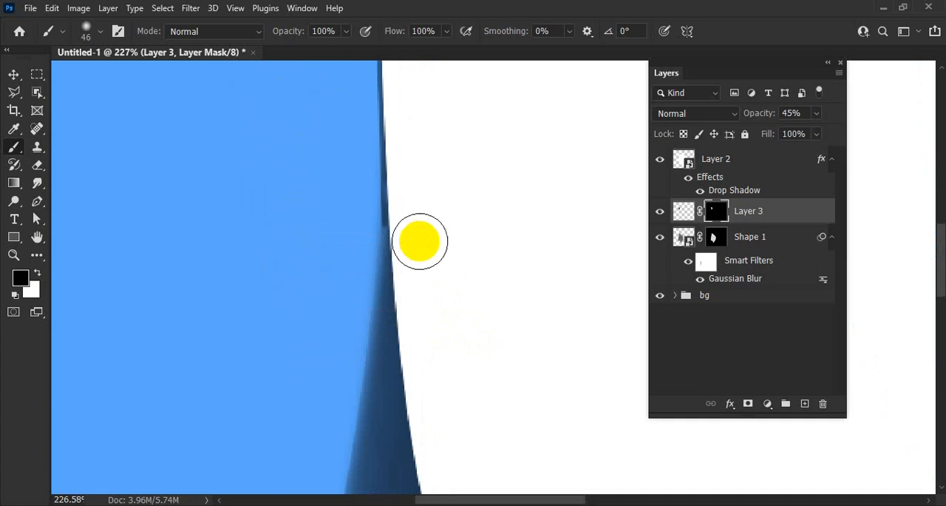
{"action": "mouse_move", "coordinate": [420, 230]}
{"action": "left_mouse_down"}
{"action": "mouse_move", "coordinate": [399, 269]}
{"action": "mouse_move", "coordinate": [410, 216]}
{"action": "left_mouse_up"}
{"action": "mouse_move", "coordinate": [488, 231]}
{"action": "left_mouse_down"}
{"action": "mouse_move", "coordinate": [431, 226]}
{"action": "mouse_move", "coordinate": [394, 248]}
{"action": "mouse_move", "coordinate": [335, 231]}
{"action": "left_mouse_up"}
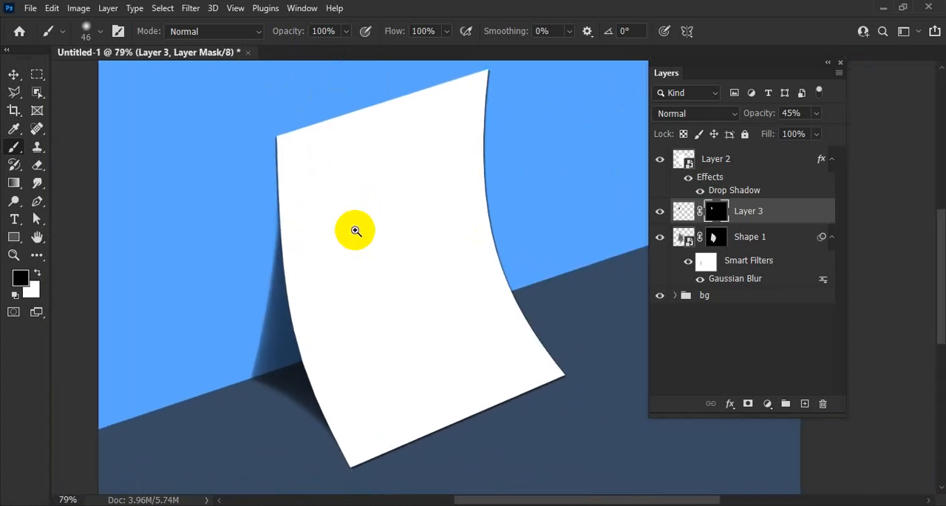
{"action": "left_click_drag", "start_coordinate": [439, 227], "coordinate": [386, 213]}
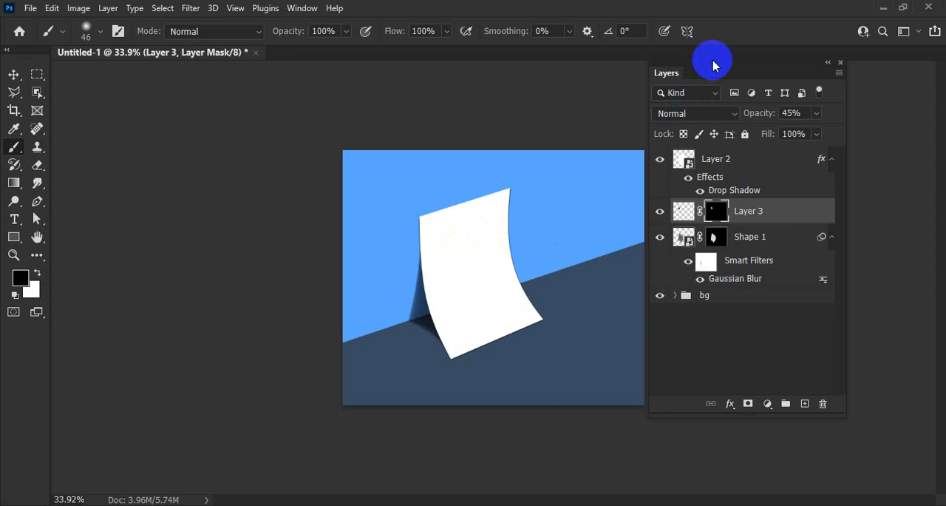
Step: Move the Layers panel clear of the canvas and open the Layer 2 smart object's contents for editing
{"action": "left_click_drag", "start_coordinate": [712, 61], "coordinate": [761, 65]}
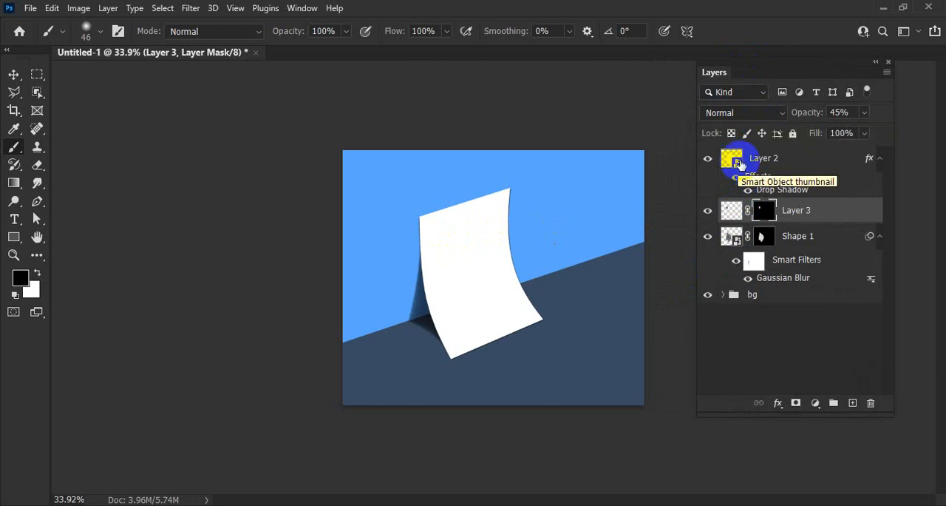
{"action": "double_click", "coordinate": [734, 160]}
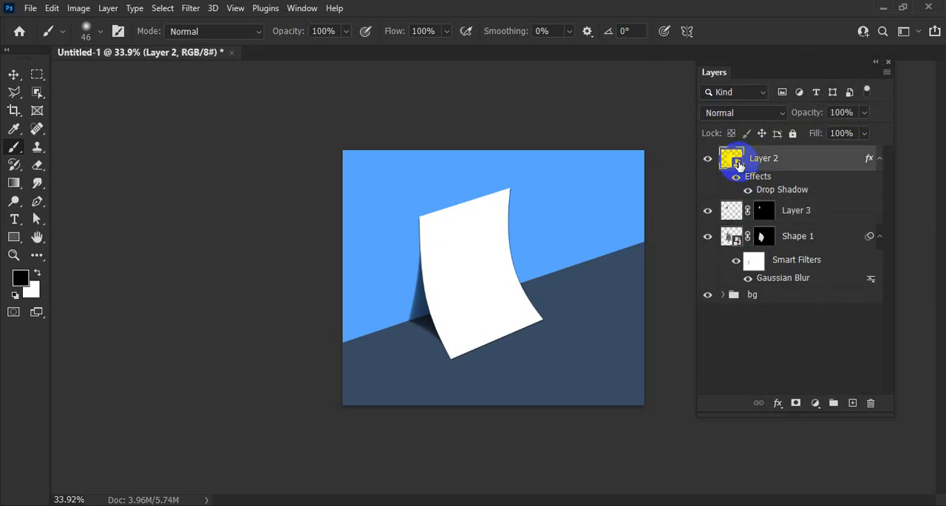
Step: Place flyer-01.jpg from the Downloads folder as an embedded image in the Layer 2.psb contents
{"action": "left_click_drag", "start_coordinate": [185, 85], "coordinate": [473, 59]}
{"action": "left_click", "coordinate": [30, 8]}
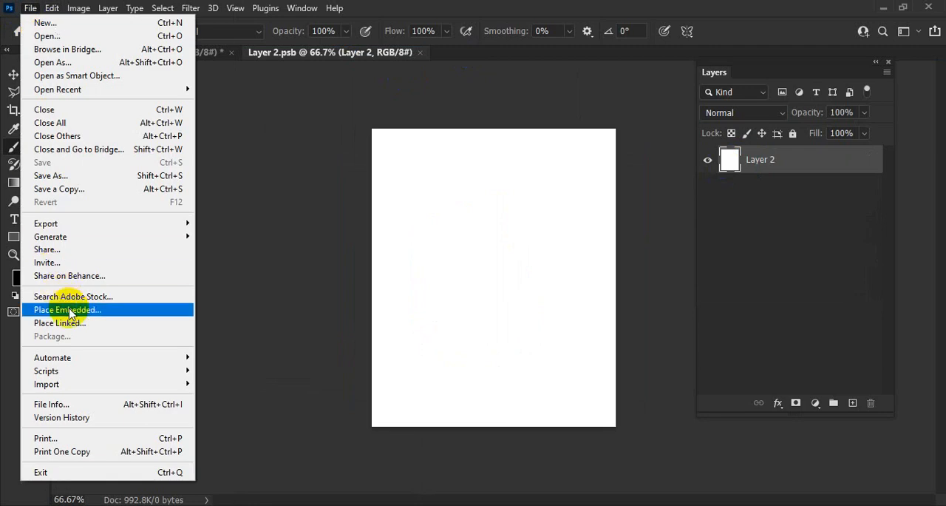
{"action": "left_click", "coordinate": [68, 311]}
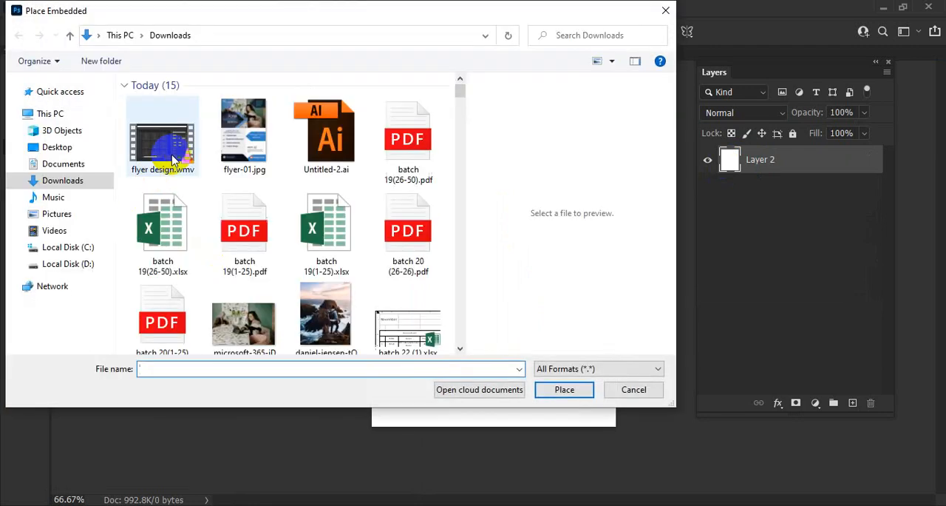
{"action": "left_click", "coordinate": [228, 141]}
{"action": "left_click", "coordinate": [565, 389]}
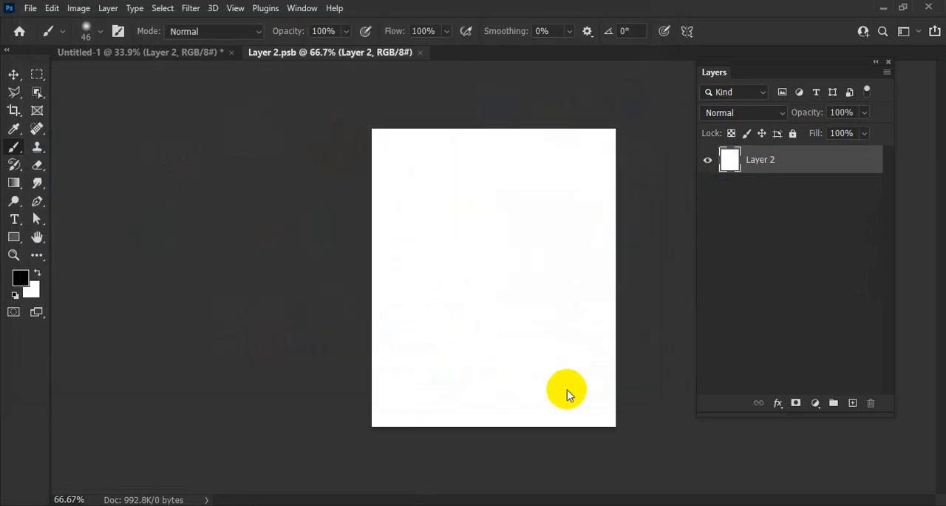
Step: Align the placed flyer with the white sheet's left edge and stretch its width to cover the whole sheet
{"action": "left_click_drag", "start_coordinate": [419, 272], "coordinate": [401, 271]}
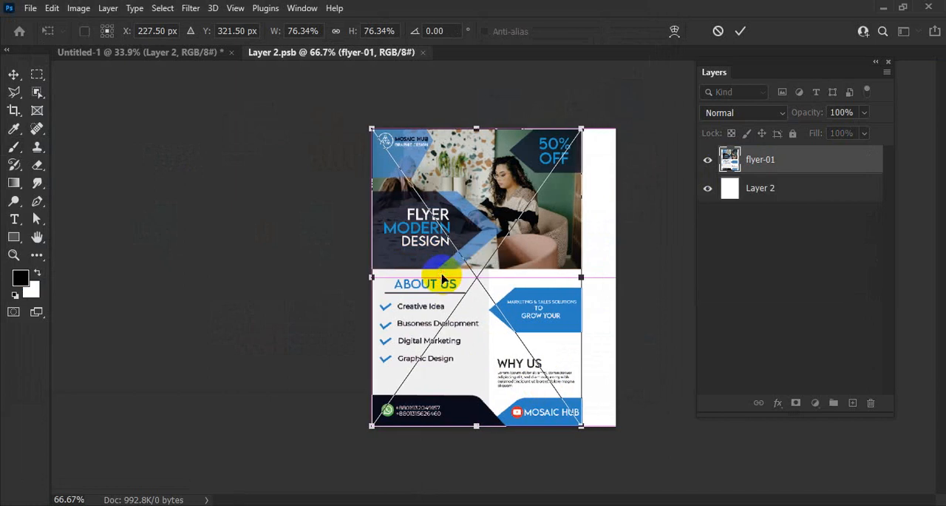
{"action": "left_click_drag", "start_coordinate": [581, 430], "coordinate": [601, 419]}
{"action": "left_click_drag", "start_coordinate": [584, 281], "coordinate": [622, 281]}
{"action": "key", "text": "Return"}
{"action": "key", "text": "b"}
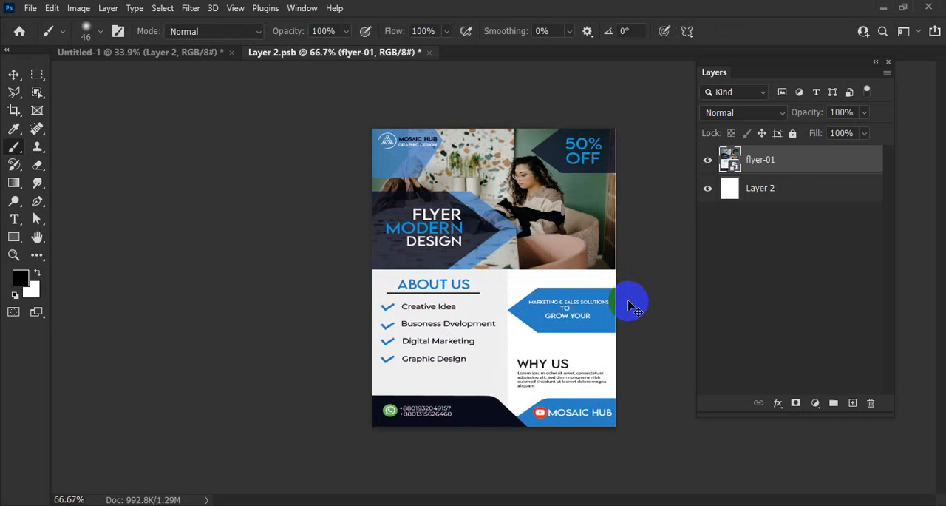
Step: Save the smart object's contents and return to the Untitled-1 mockup to inspect the flyer on the curved sheet
{"action": "key", "text": "ctrl+s"}
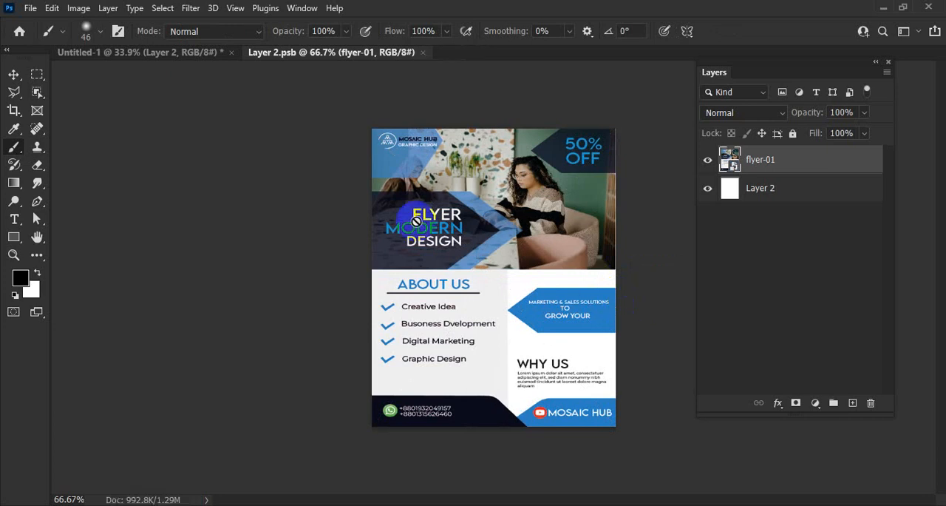
{"action": "left_click", "coordinate": [148, 54]}
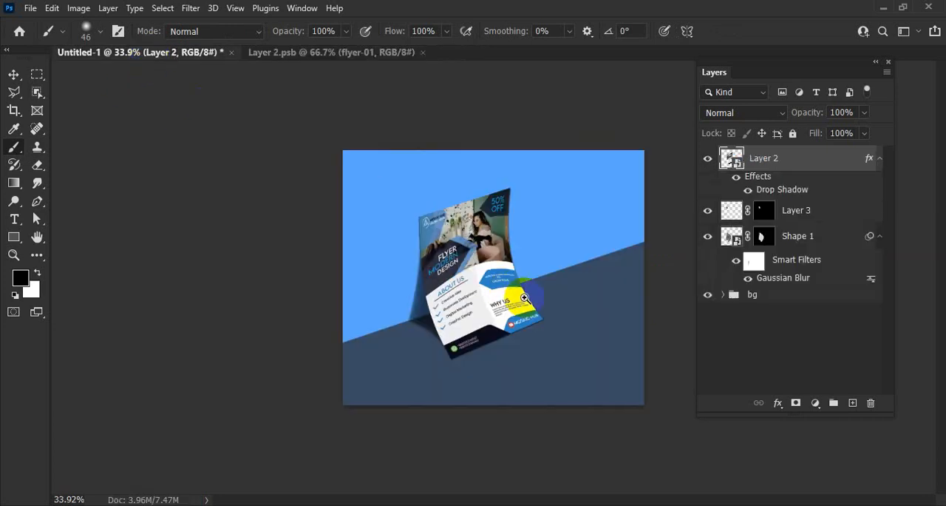
{"action": "left_click_drag", "start_coordinate": [475, 287], "coordinate": [533, 324]}
{"action": "left_click_drag", "start_coordinate": [516, 305], "coordinate": [488, 259]}
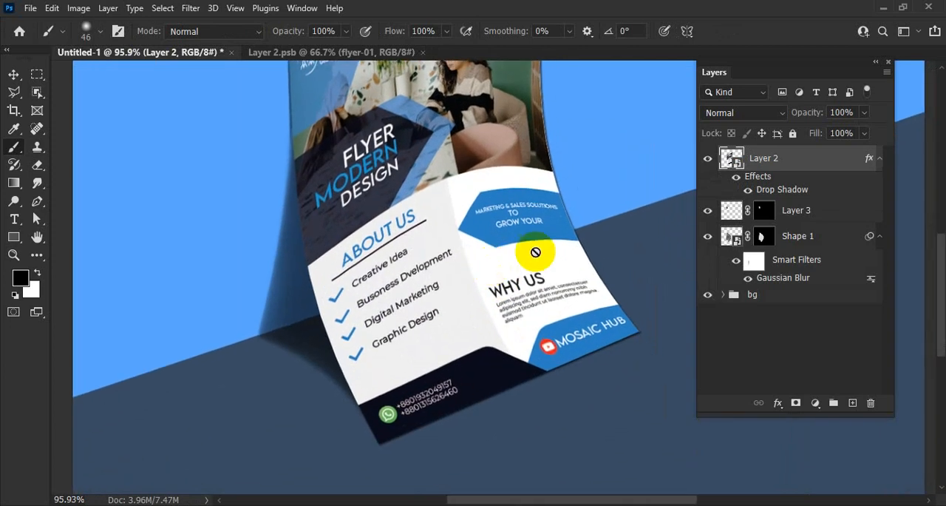
{"action": "left_click_drag", "start_coordinate": [533, 232], "coordinate": [503, 296]}
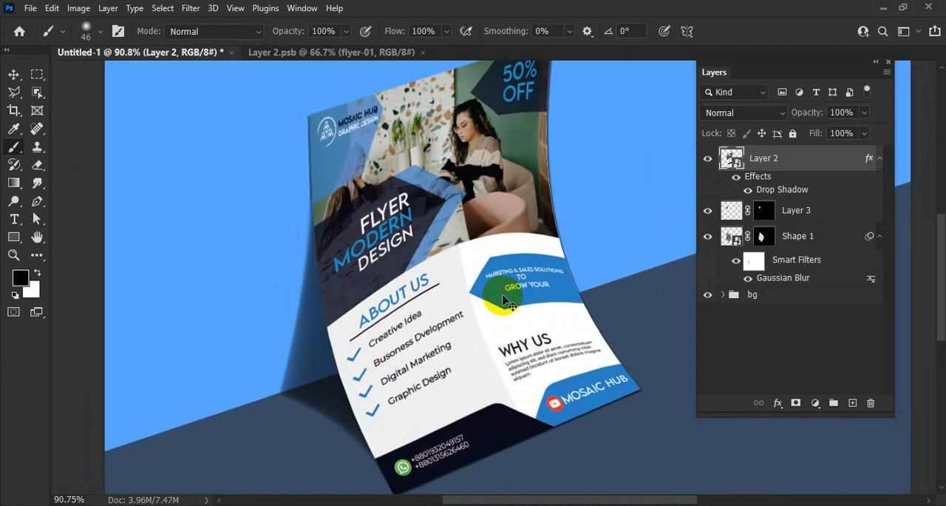
Step: Warp the Layer 2 smart object, adjusting the mesh inside the flyer to straighten how its artwork flows across the curved sheet
{"action": "key", "text": "ctrl+t"}
{"action": "right_click", "coordinate": [484, 281]}
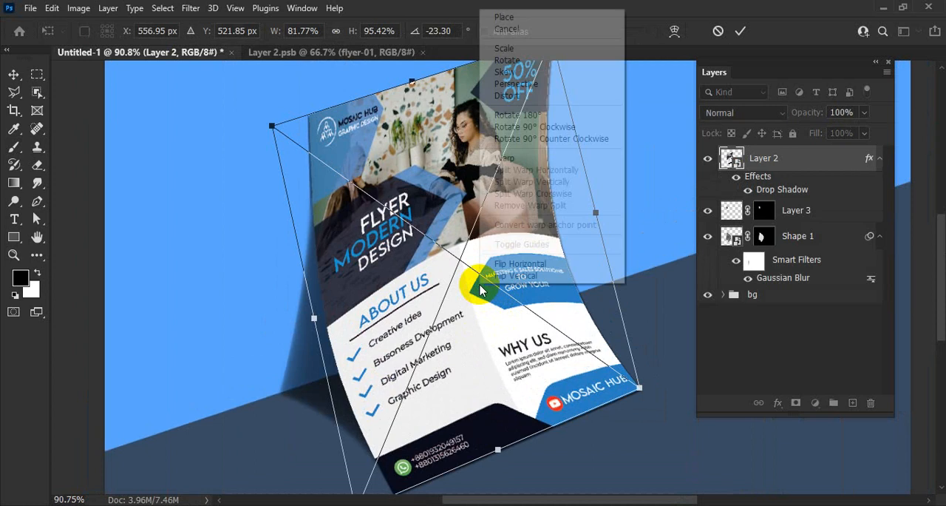
{"action": "left_click", "coordinate": [506, 159]}
{"action": "left_click_drag", "start_coordinate": [475, 287], "coordinate": [454, 279]}
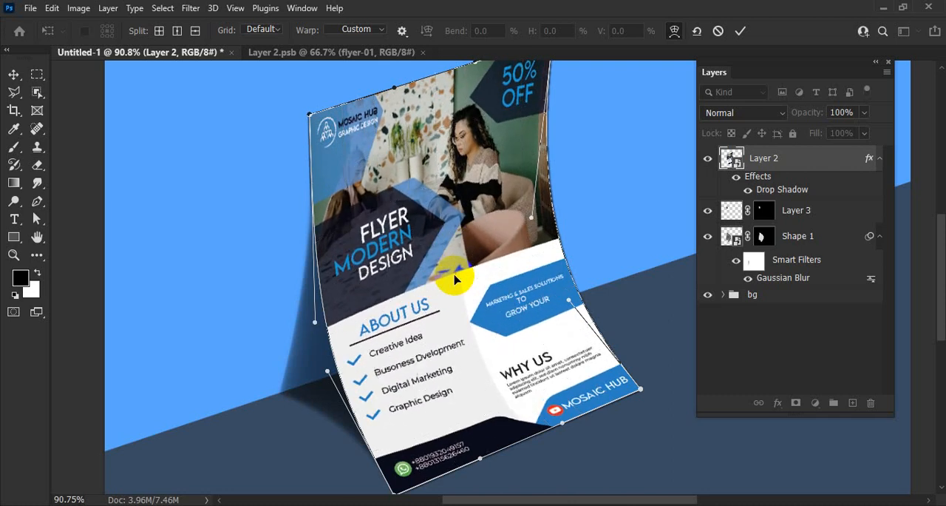
{"action": "left_click_drag", "start_coordinate": [457, 234], "coordinate": [527, 238]}
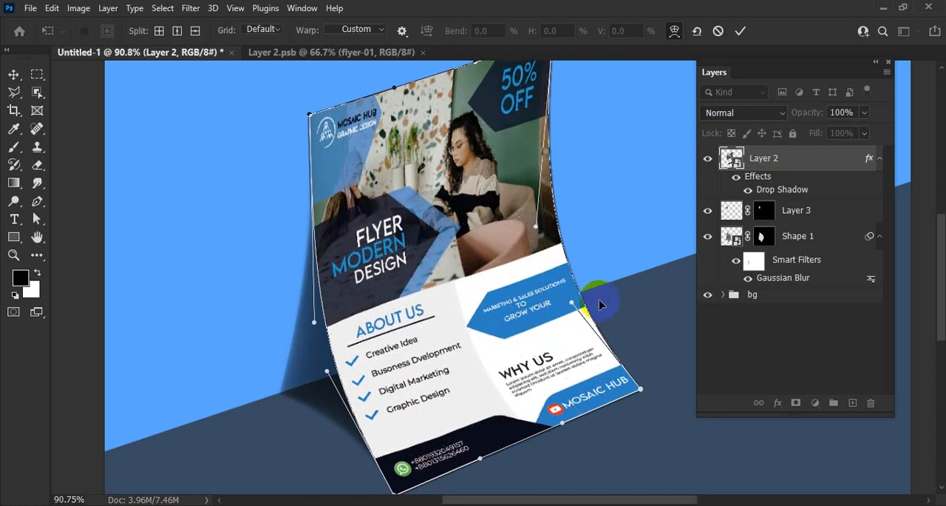
{"action": "key", "text": "Return"}
{"action": "left_click_drag", "start_coordinate": [600, 281], "coordinate": [565, 281]}
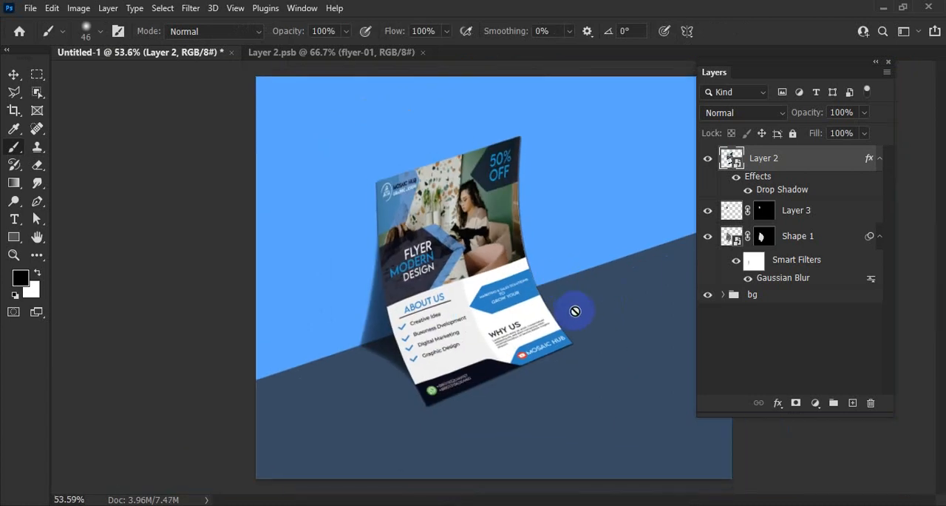
{"action": "left_click_drag", "start_coordinate": [575, 312], "coordinate": [517, 297]}
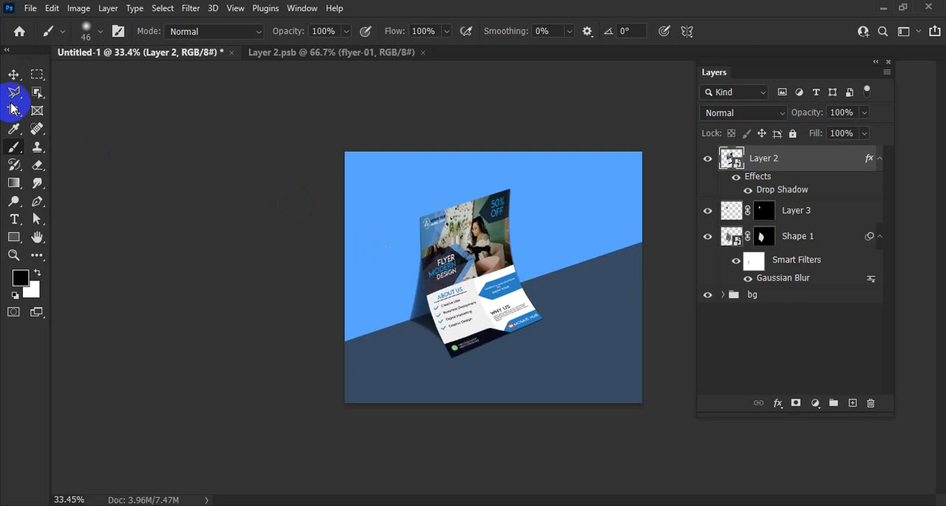
Step: Save the mockup in Downloads as a Photoshop file named "flyer muck up" with Maximize Compatibility enabled
{"action": "left_click", "coordinate": [28, 8]}
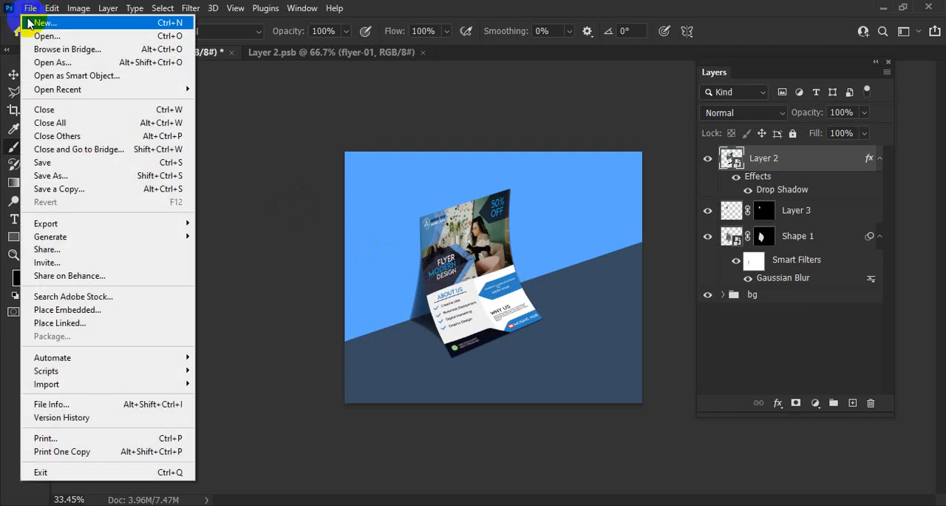
{"action": "left_click", "coordinate": [56, 175]}
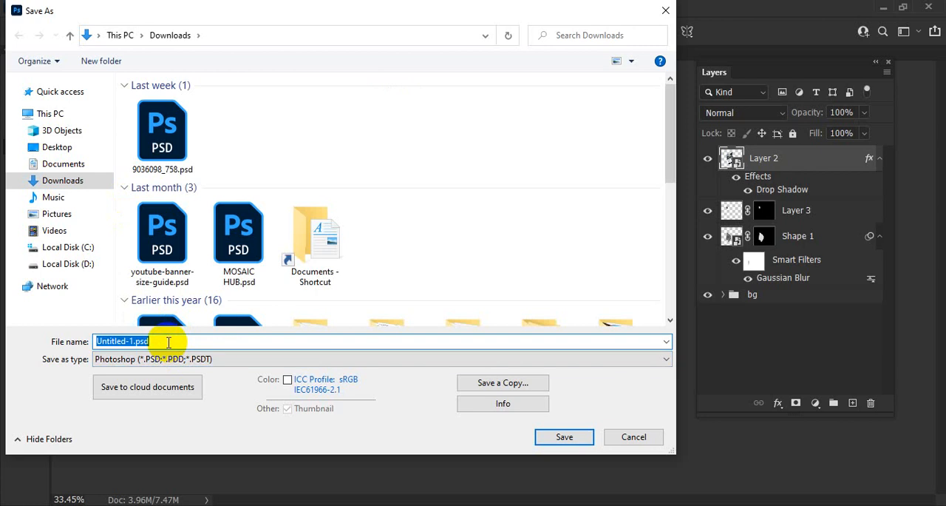
{"action": "type", "text": "fl"}
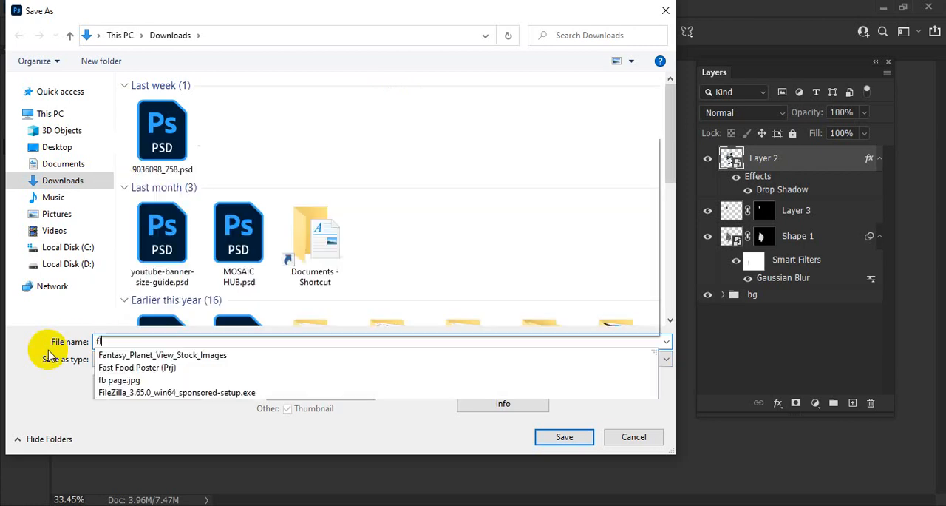
{"action": "type", "text": "yer "}
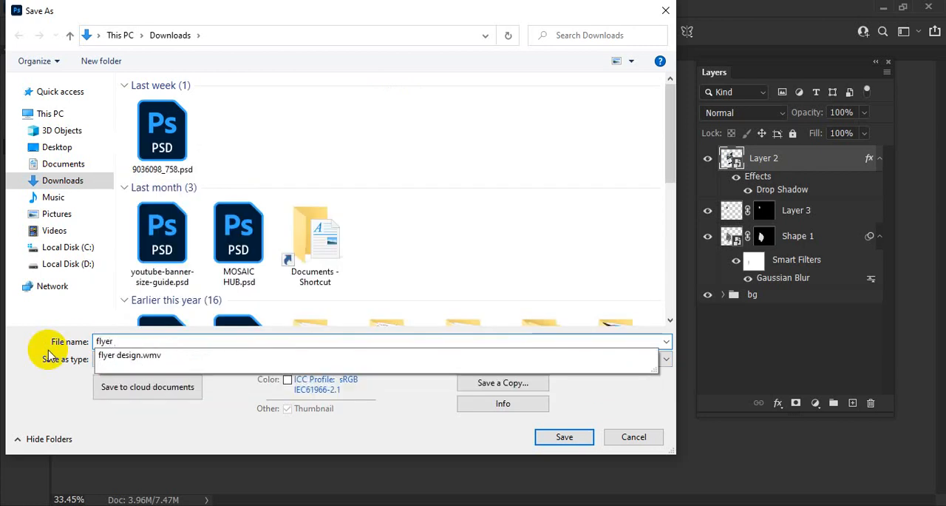
{"action": "type", "text": "muck up"}
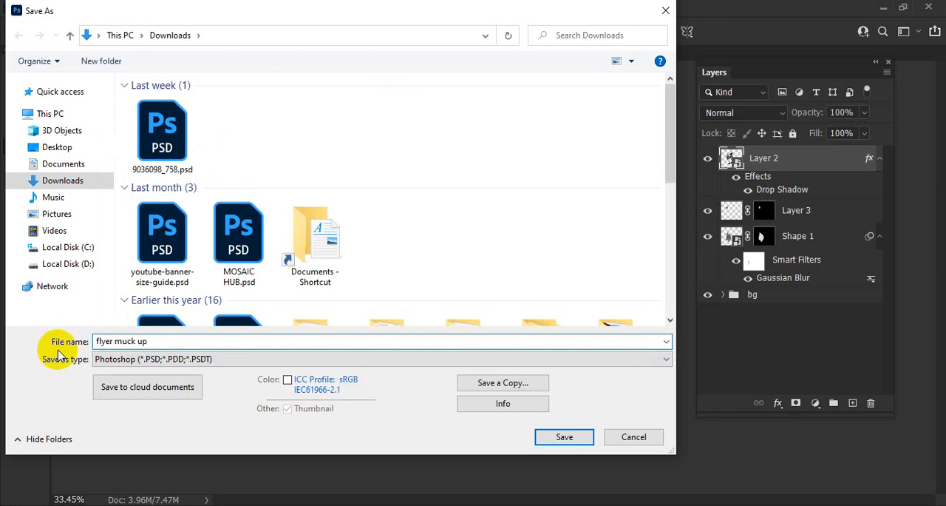
{"action": "left_click", "coordinate": [556, 435]}
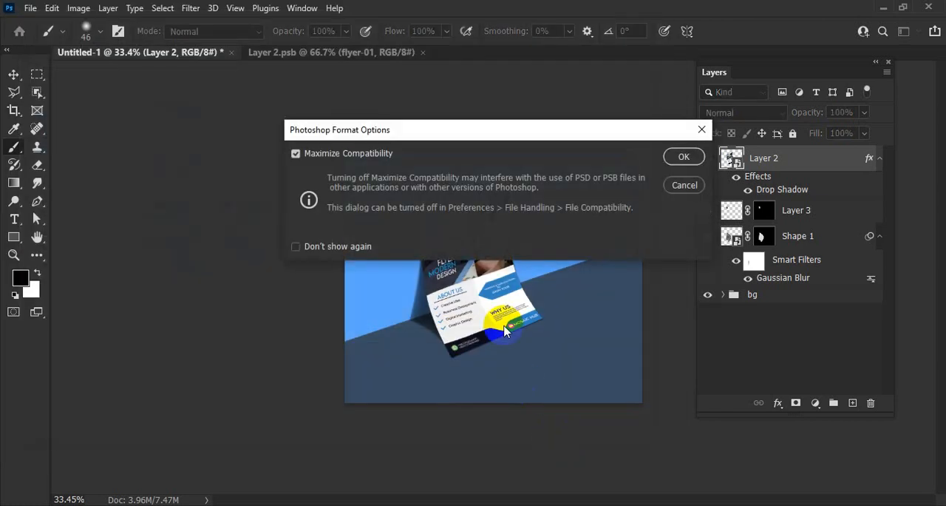
{"action": "left_click", "coordinate": [683, 155]}
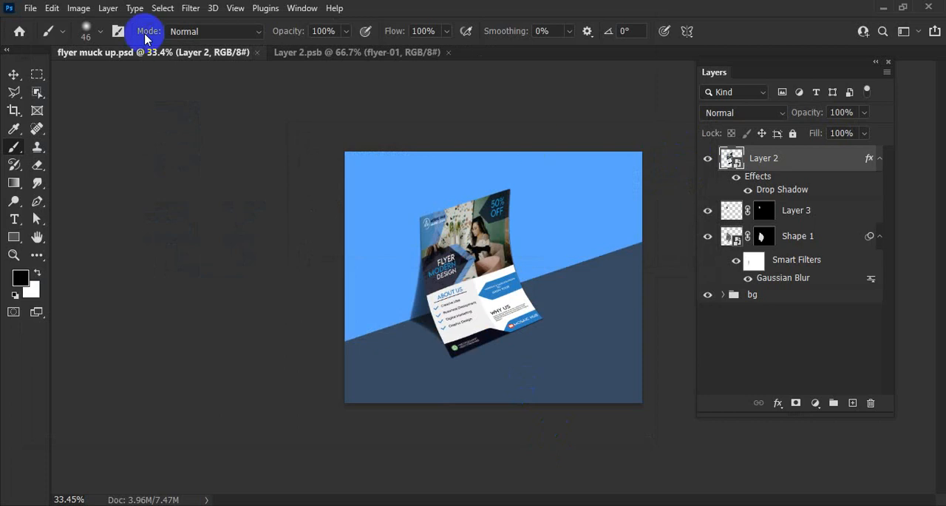
Step: Export the mockup as a JPG named "flyer muck up.jpg" to the Downloads folder at 100% scale
{"action": "left_click", "coordinate": [30, 8]}
{"action": "left_click", "coordinate": [83, 223]}
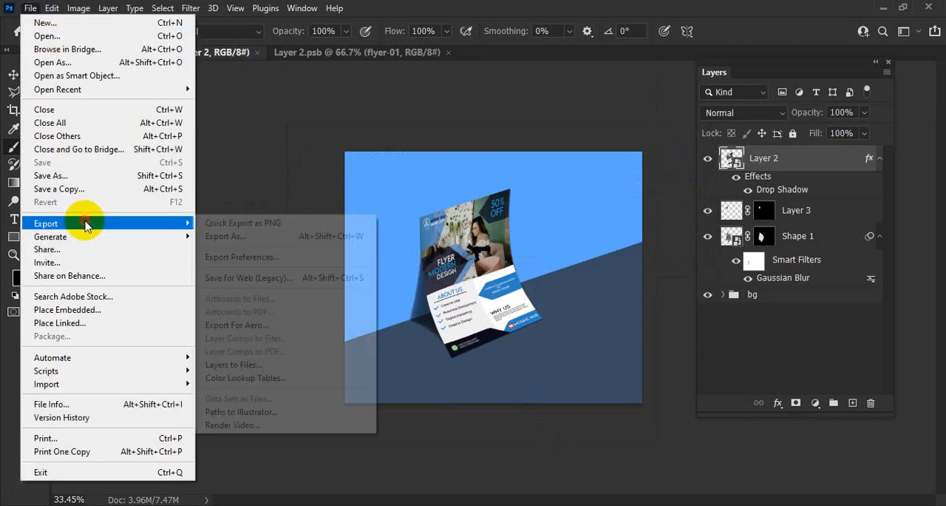
{"action": "left_click", "coordinate": [251, 236]}
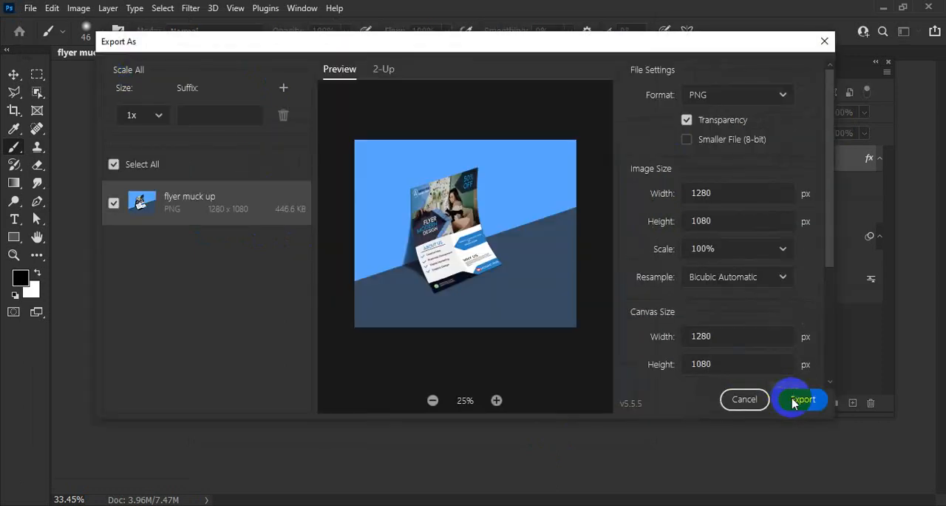
{"action": "left_click", "coordinate": [802, 400]}
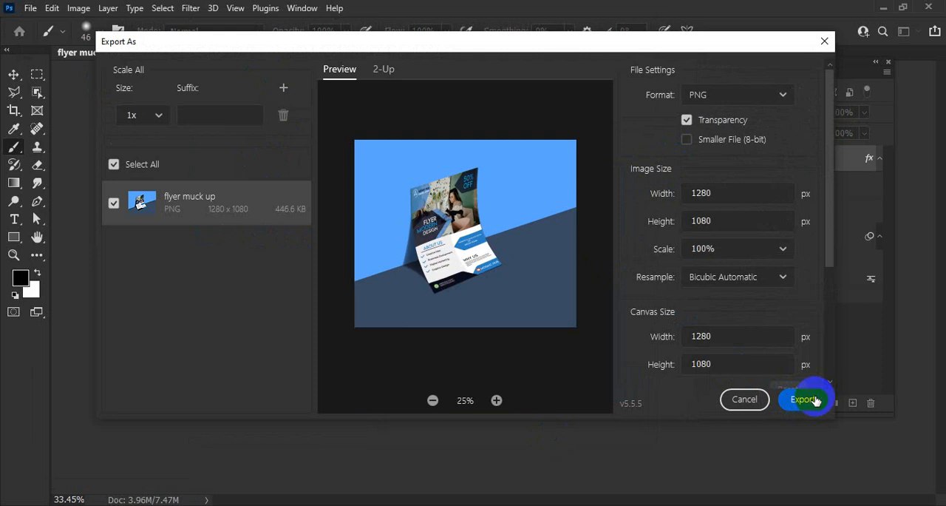
{"action": "left_click", "coordinate": [723, 96]}
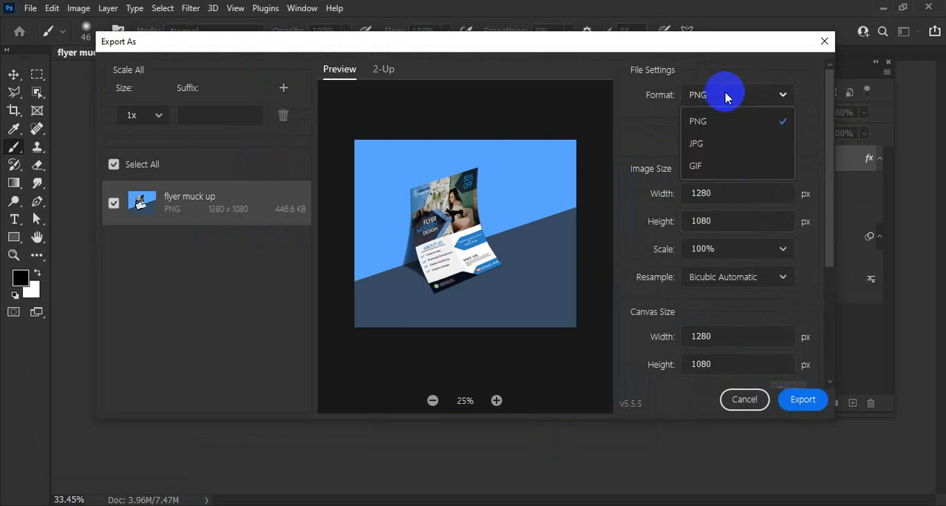
{"action": "left_click", "coordinate": [716, 145]}
{"action": "left_click", "coordinate": [813, 399]}
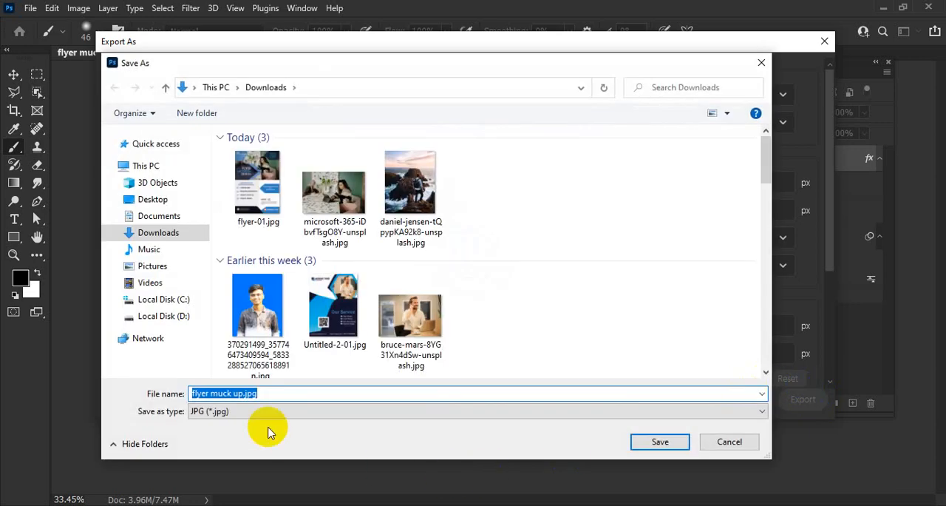
{"action": "left_click", "coordinate": [658, 441]}
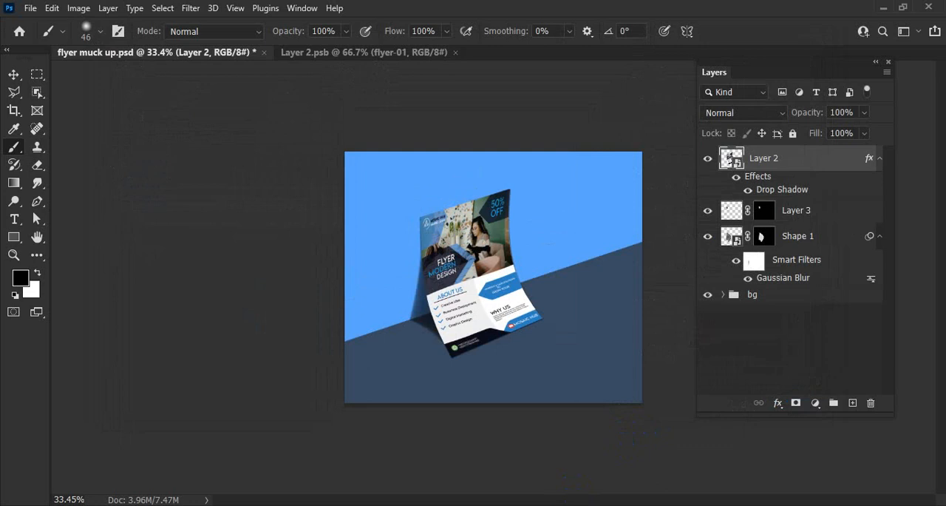
Step: Move the Layers panel clear of the canvas and activate the Pen tool in Shape mode
{"action": "left_click_drag", "start_coordinate": [545, 363], "coordinate": [513, 353]}
{"action": "left_click_drag", "start_coordinate": [464, 329], "coordinate": [484, 328]}
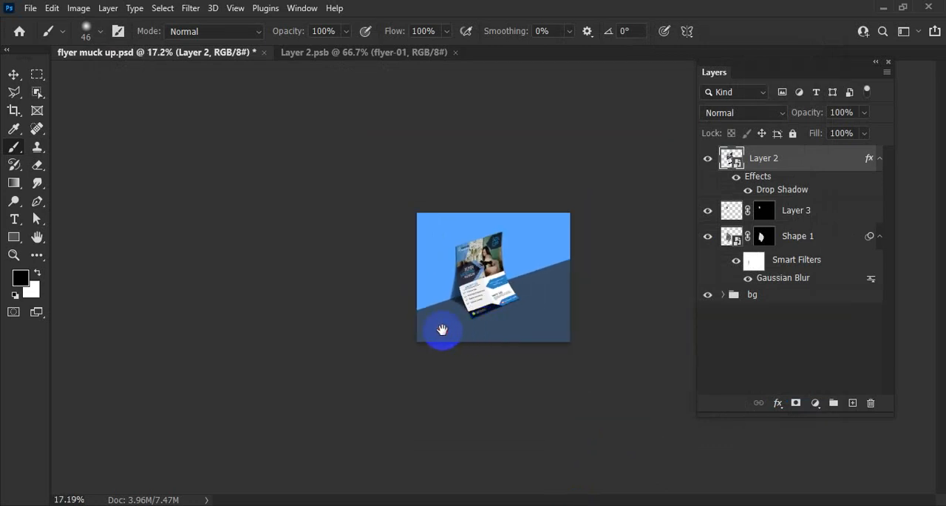
{"action": "left_click_drag", "start_coordinate": [492, 296], "coordinate": [560, 306]}
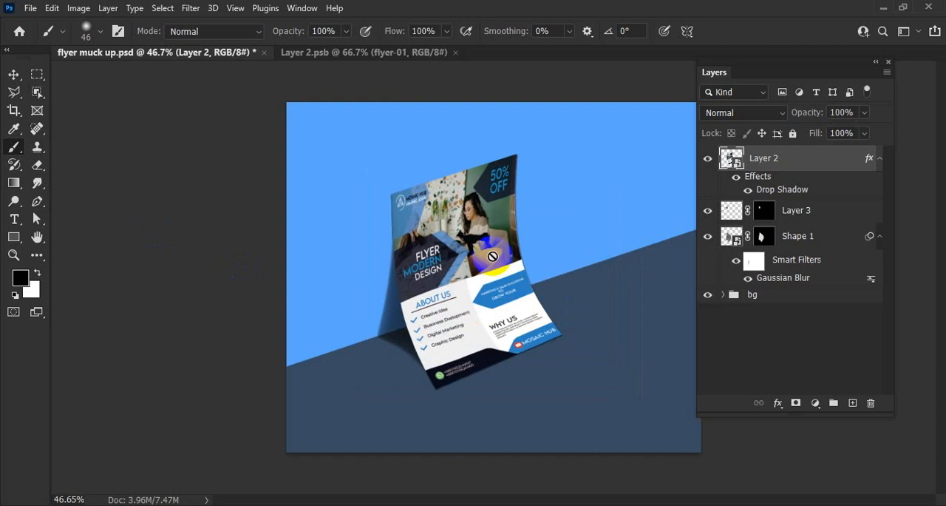
{"action": "left_click_drag", "start_coordinate": [723, 70], "coordinate": [938, 122]}
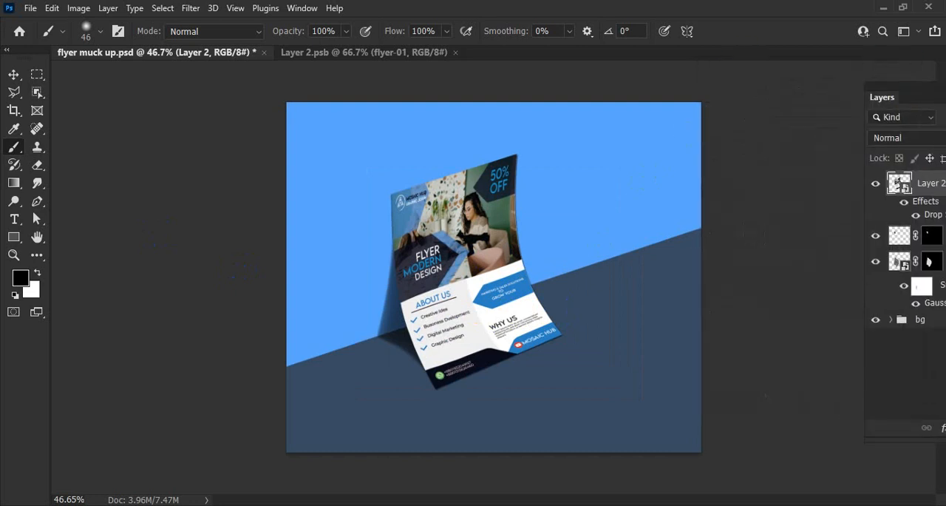
{"action": "left_click_drag", "start_coordinate": [921, 90], "coordinate": [804, 77]}
{"action": "left_click", "coordinate": [38, 201]}
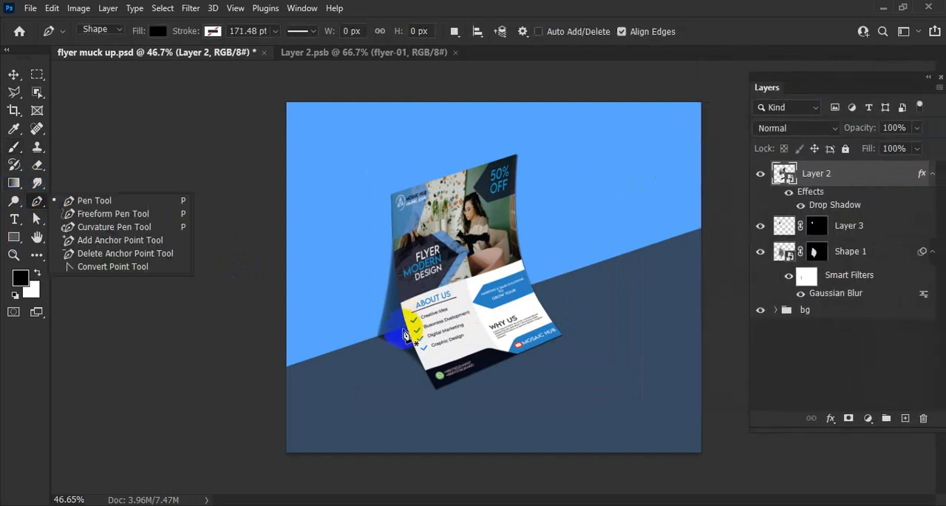
{"action": "left_click", "coordinate": [358, 344]}
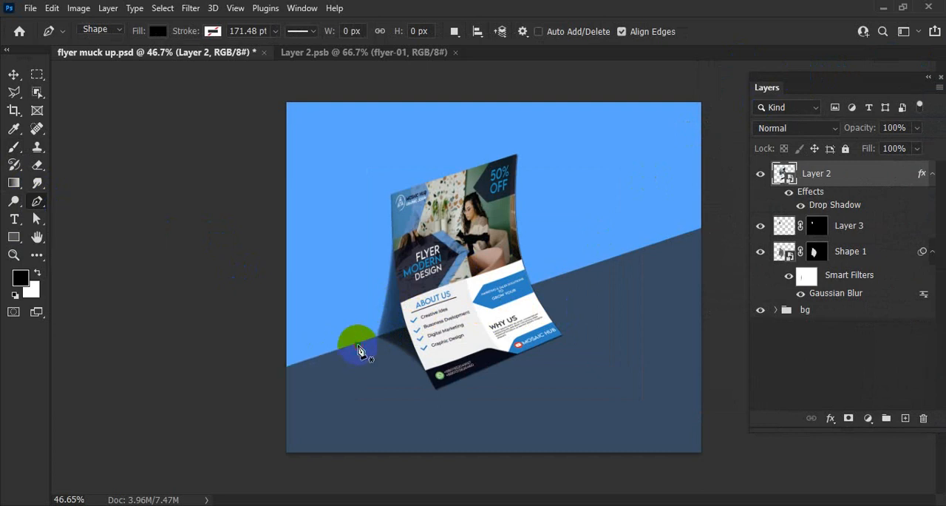
{"action": "left_click", "coordinate": [431, 453]}
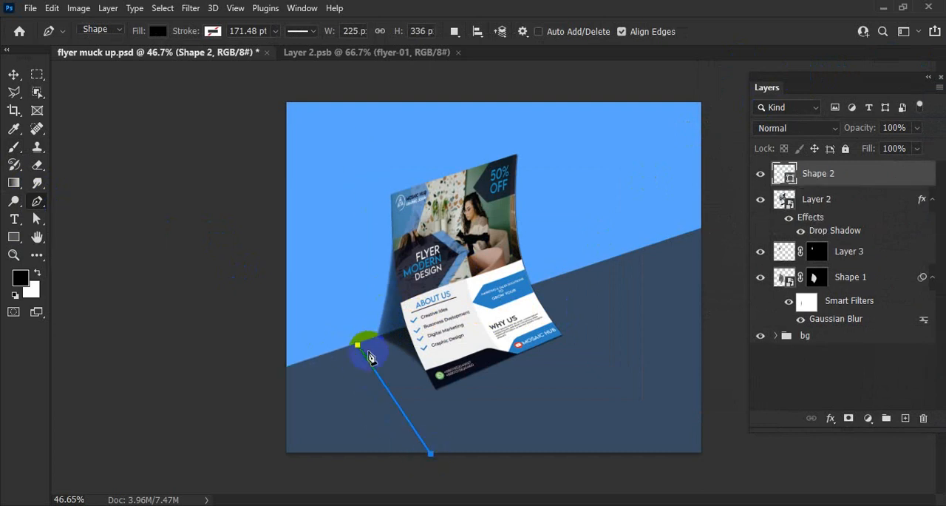
{"action": "key", "text": "ctrl+z"}
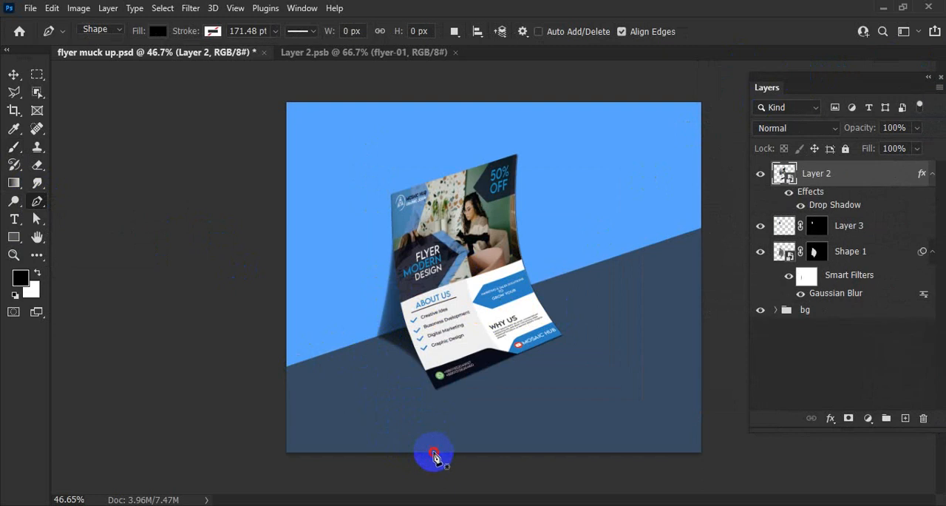
Step: Draw a thin black bent bar beside the flyer, running from the canvas's top edge to the wall-floor line and down to the bottom edge
{"action": "left_click", "coordinate": [433, 452]}
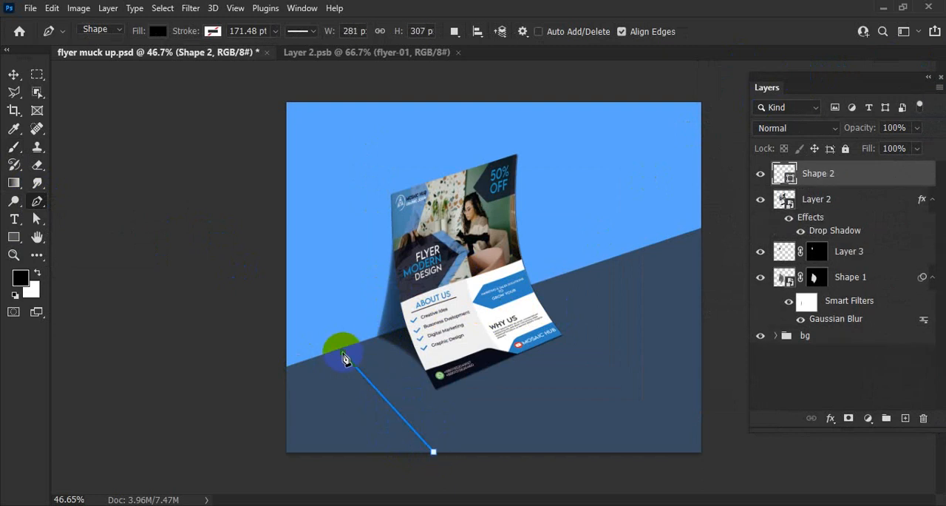
{"action": "left_click", "coordinate": [342, 354]}
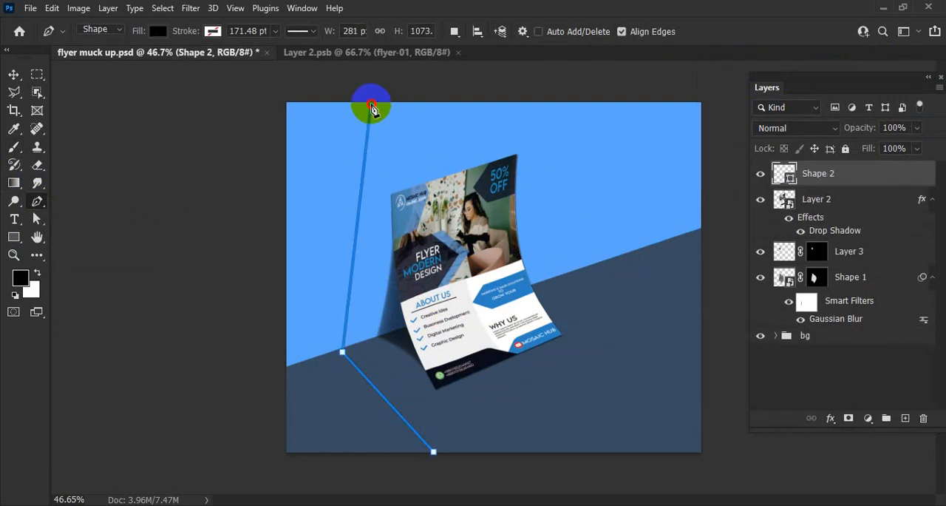
{"action": "left_click", "coordinate": [371, 104]}
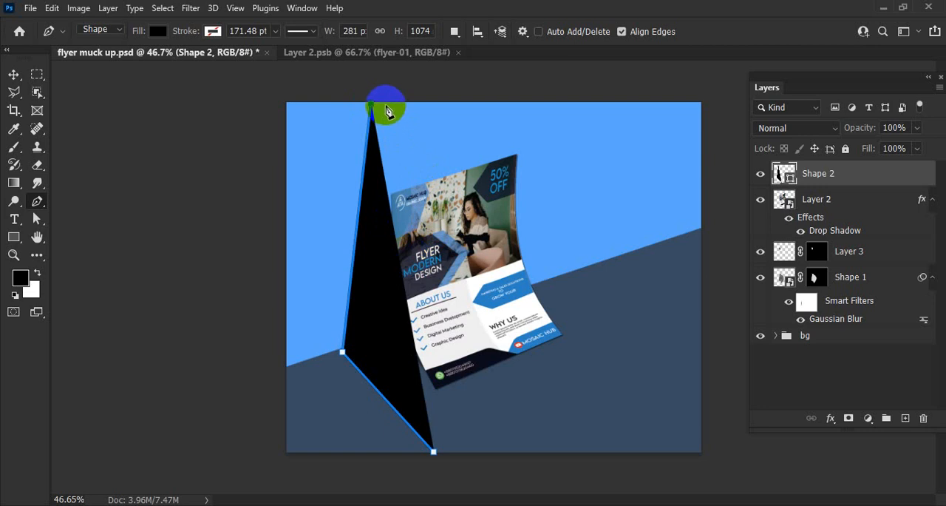
{"action": "left_click", "coordinate": [378, 103]}
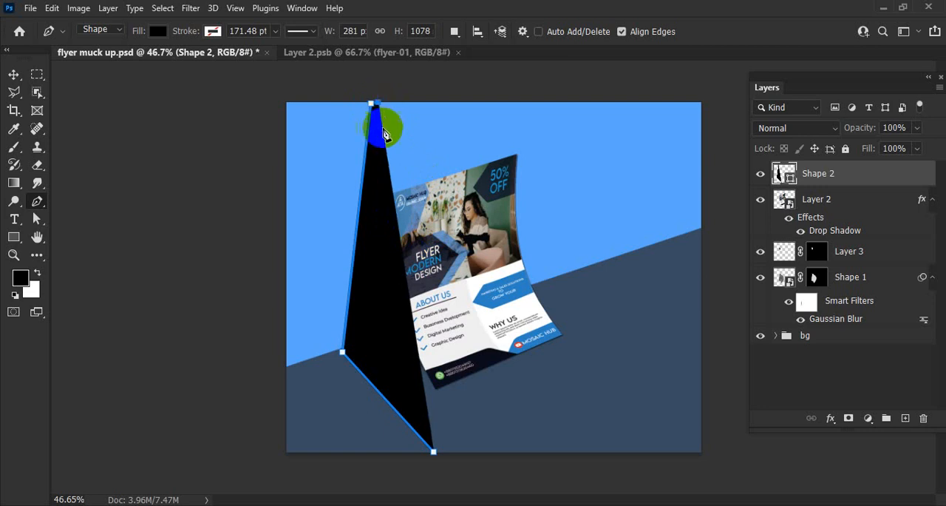
{"action": "left_click", "coordinate": [358, 352]}
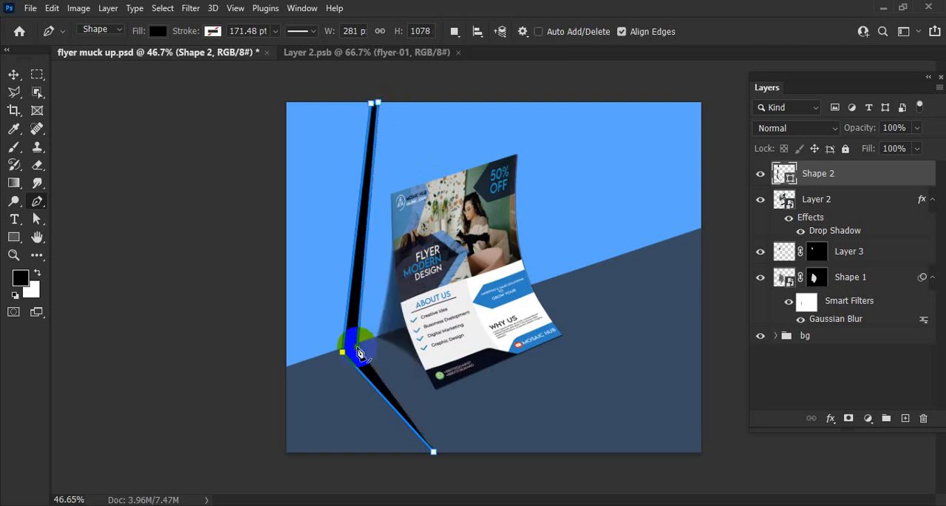
{"action": "left_click", "coordinate": [434, 449]}
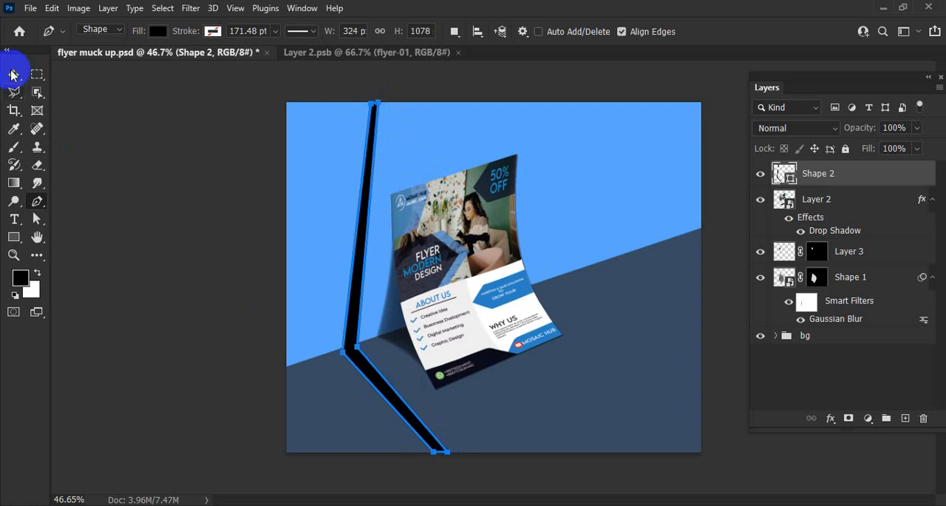
Step: Adjust the two top anchor points of the black bar so its end reaches just past the canvas's top edge
{"action": "scroll", "coordinate": [376, 97], "scroll_direction": "up", "scroll_amount": 4}
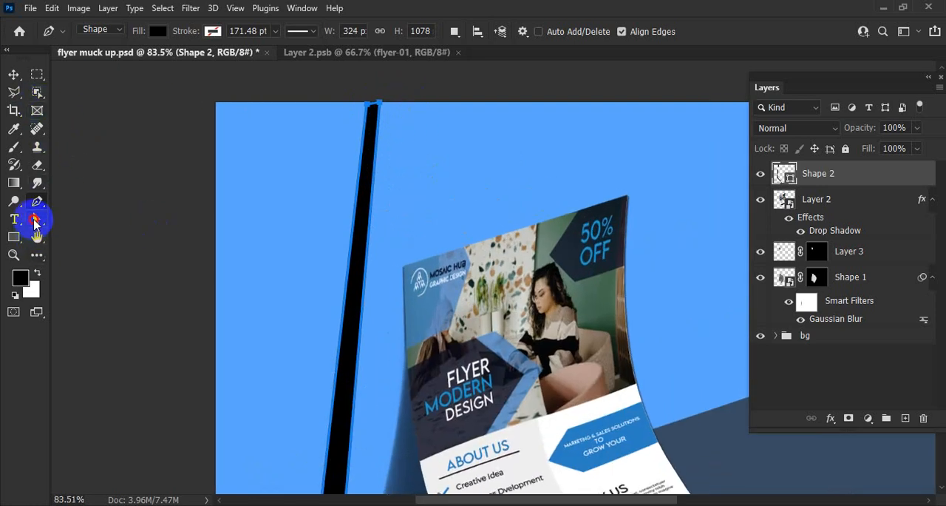
{"action": "left_click", "coordinate": [37, 219]}
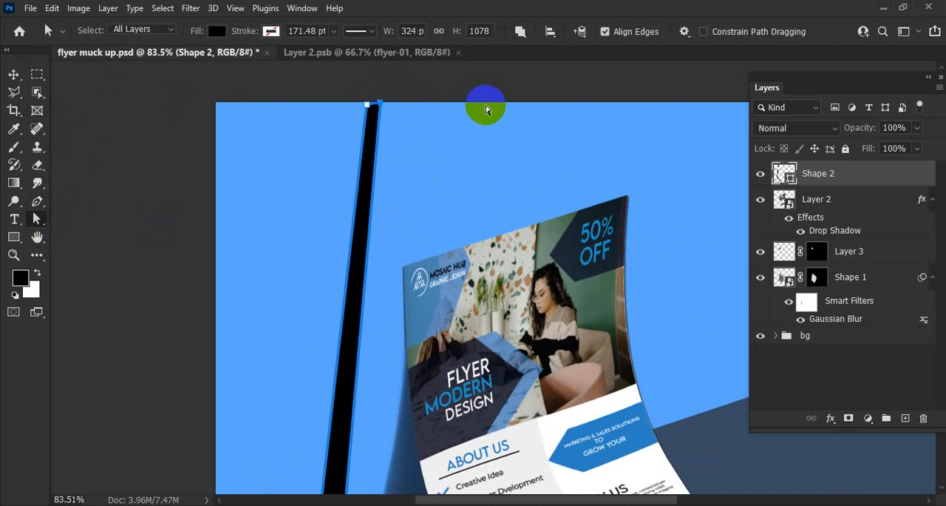
{"action": "left_click", "coordinate": [369, 107]}
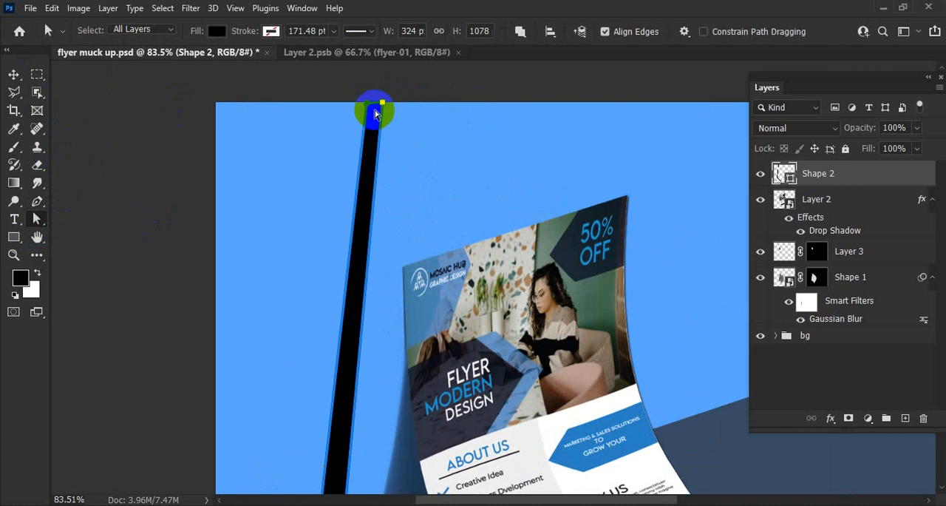
{"action": "left_click_drag", "start_coordinate": [374, 112], "coordinate": [386, 104]}
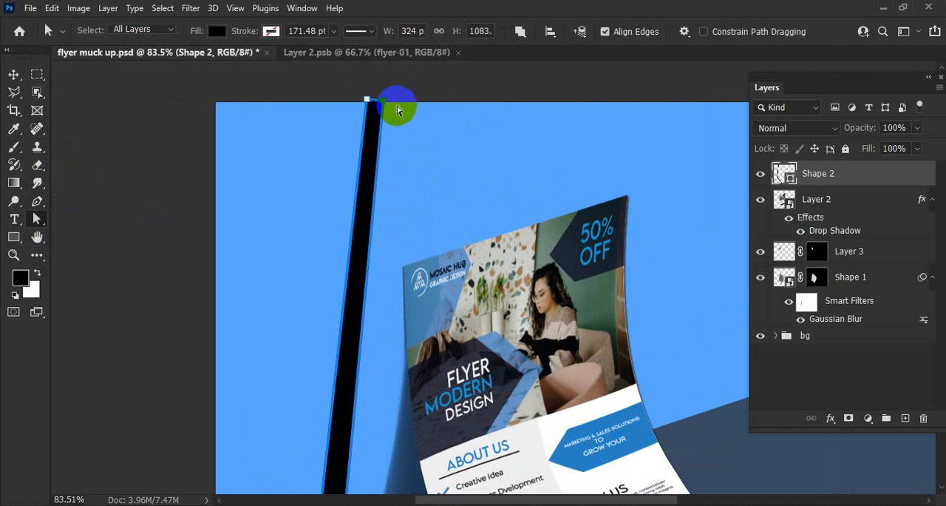
{"action": "key", "text": "Up"}
Step: Move the outer corner anchor of the bar's bend up and left onto the line between wall and floor
{"action": "left_click_drag", "start_coordinate": [435, 352], "coordinate": [391, 363]}
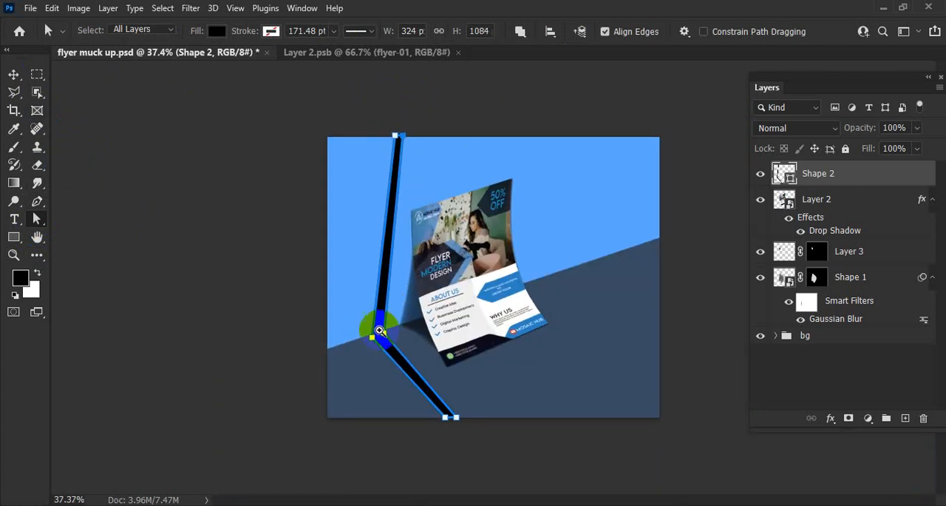
{"action": "left_click_drag", "start_coordinate": [379, 330], "coordinate": [437, 355]}
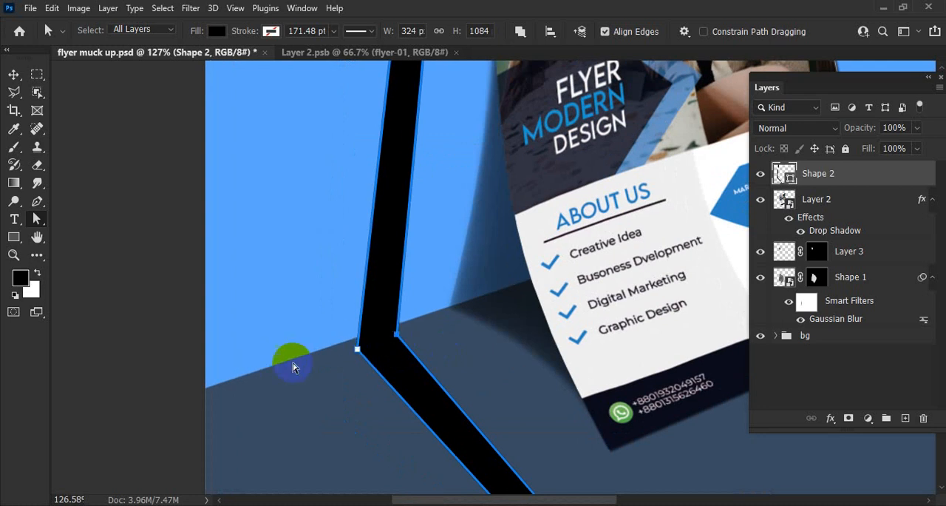
{"action": "left_click_drag", "start_coordinate": [357, 348], "coordinate": [369, 354]}
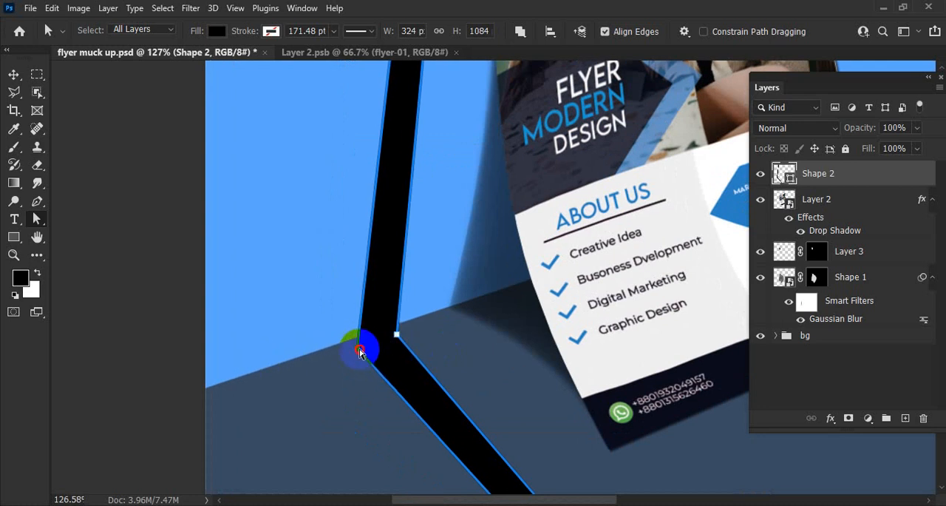
{"action": "left_click_drag", "start_coordinate": [359, 348], "coordinate": [361, 349]}
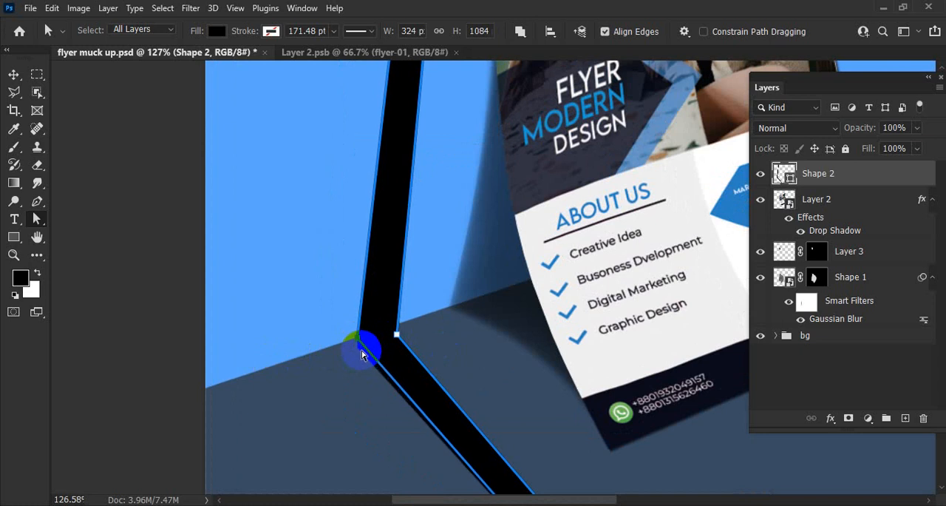
{"action": "key", "text": "Up"}
{"action": "key", "text": "Up"}
{"action": "key", "text": "Left"}
{"action": "key", "text": "Left"}
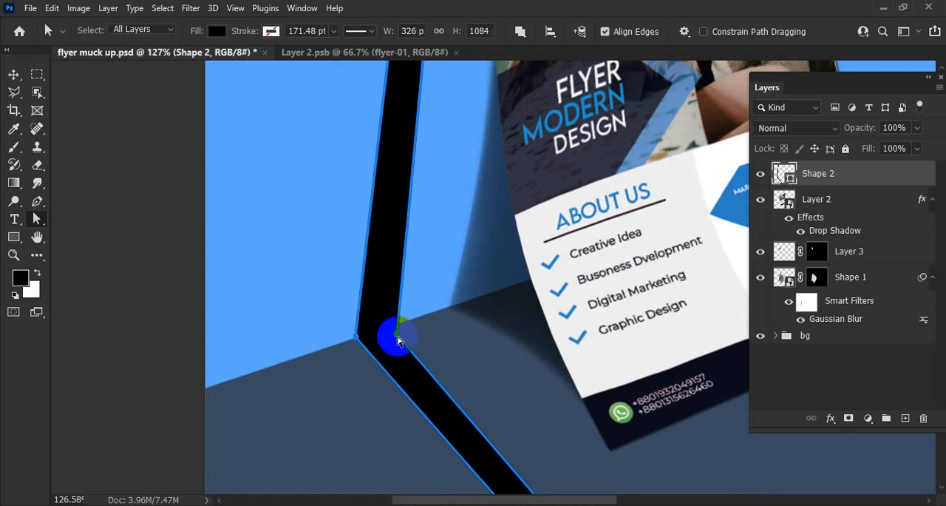
Step: Move the inner corner anchor of the bar's bend up and left so it also meets the wall-floor line
{"action": "key", "text": "Up"}
{"action": "key", "text": "Up"}
{"action": "key", "text": "Up"}
{"action": "key", "text": "Up"}
{"action": "key", "text": "Up"}
{"action": "key", "text": "Up"}
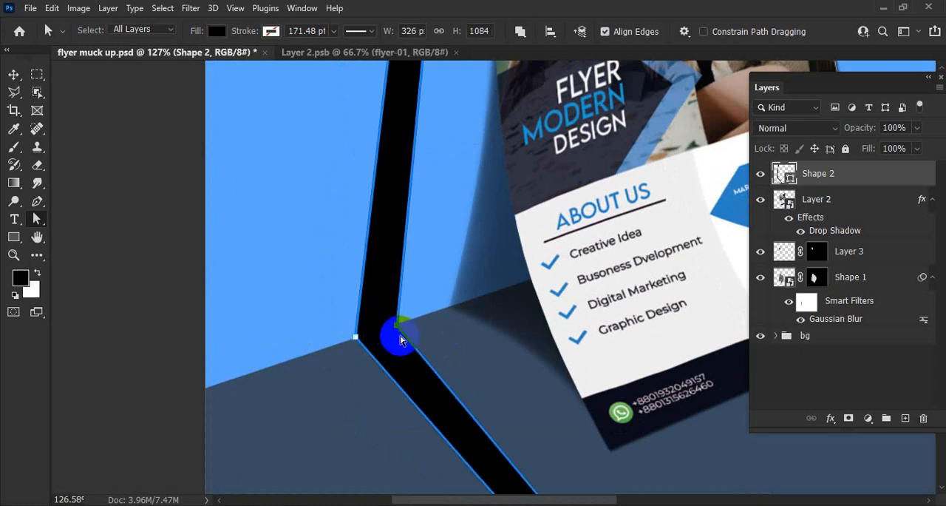
{"action": "key", "text": "Left"}
{"action": "key", "text": "Left"}
{"action": "key", "text": "Left"}
{"action": "key", "text": "Left"}
{"action": "key", "text": "Left"}
{"action": "key", "text": "Left"}
{"action": "key", "text": "Left"}
{"action": "key", "text": "Left"}
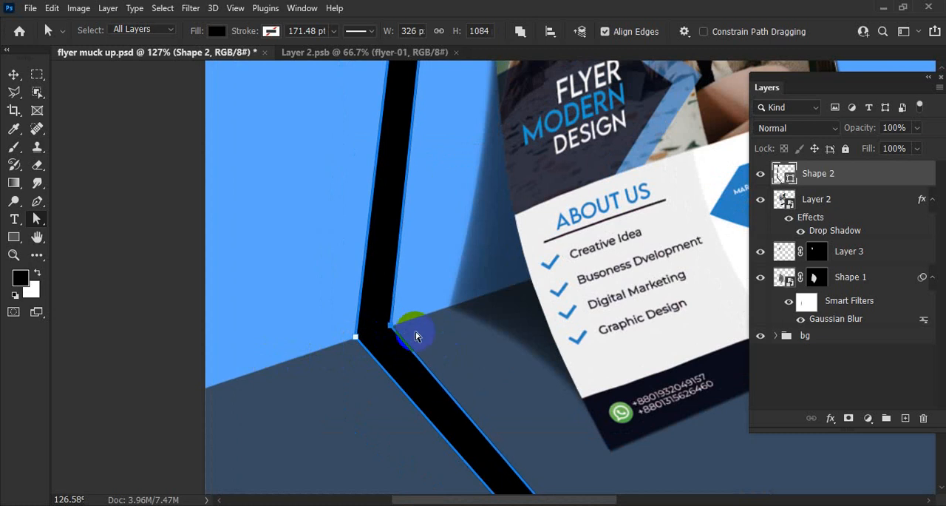
{"action": "left_click", "coordinate": [15, 76]}
{"action": "left_click_drag", "start_coordinate": [491, 268], "coordinate": [469, 270]}
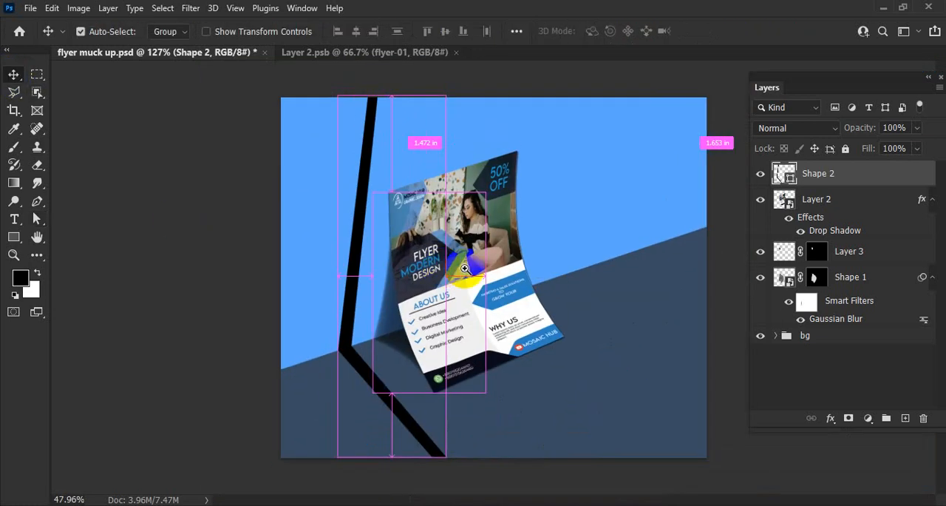
{"action": "left_click_drag", "start_coordinate": [386, 382], "coordinate": [408, 344]}
{"action": "scroll", "coordinate": [408, 345], "scroll_direction": "down", "scroll_amount": 2}
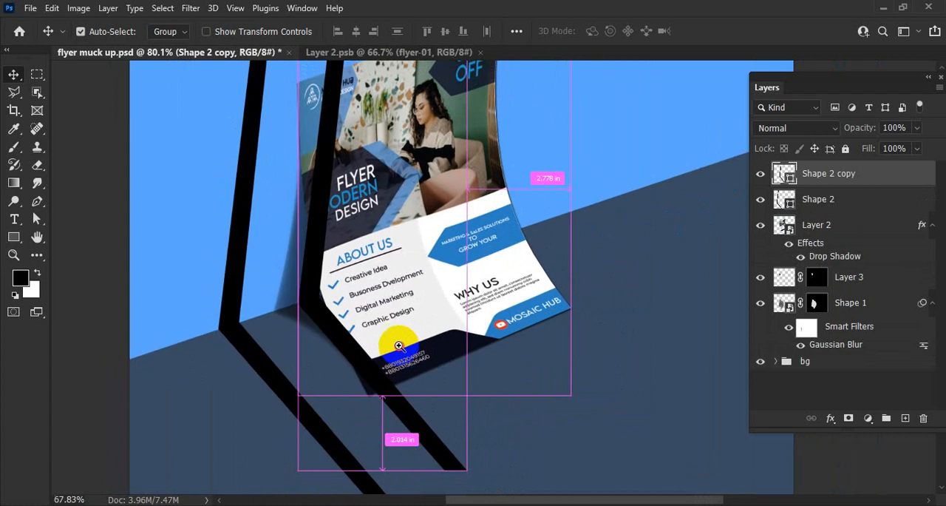
{"action": "key", "text": "ctrl+z"}
Step: Extend the bar's lower end diagonally well beyond the canvas's bottom edge by moving its two bottom anchor points, keeping its slope
{"action": "left_click_drag", "start_coordinate": [491, 370], "coordinate": [476, 374]}
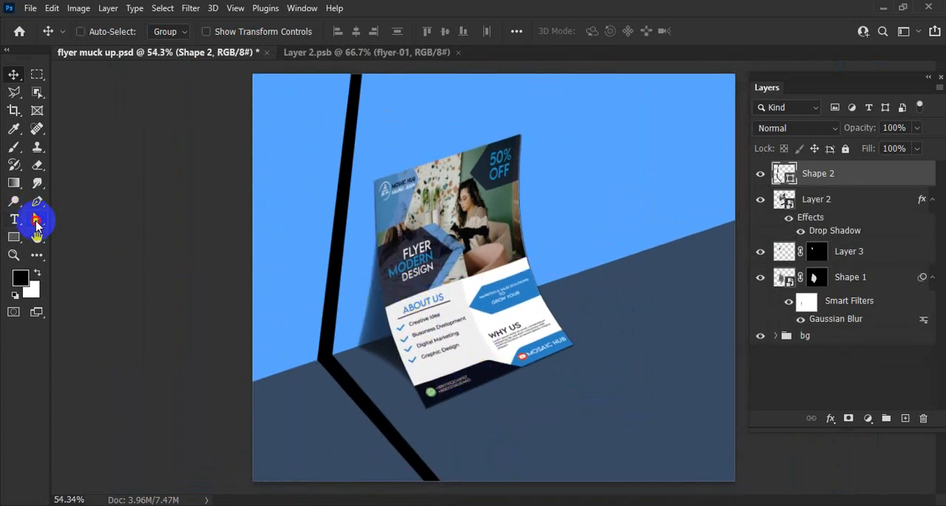
{"action": "left_click", "coordinate": [36, 222]}
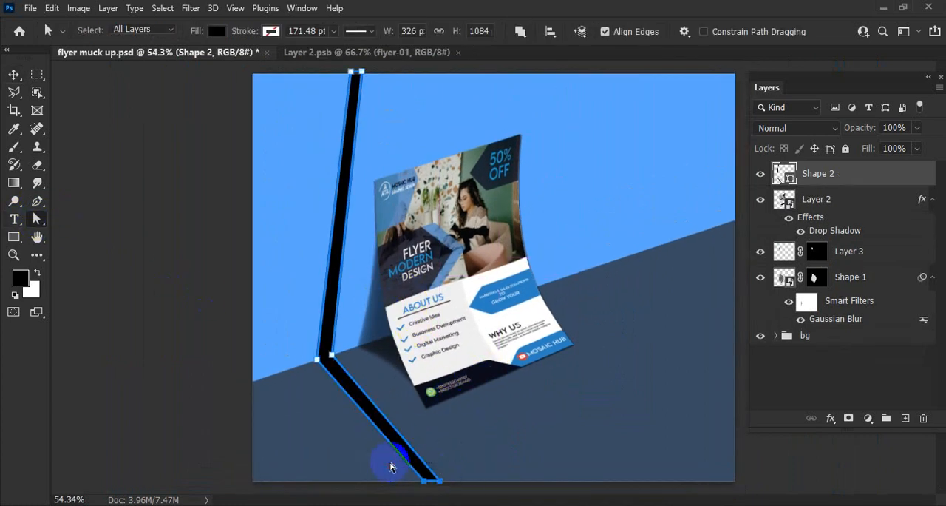
{"action": "left_click_drag", "start_coordinate": [429, 487], "coordinate": [479, 474]}
{"action": "left_click_drag", "start_coordinate": [565, 410], "coordinate": [532, 200]}
{"action": "left_click_drag", "start_coordinate": [333, 302], "coordinate": [518, 472]}
{"action": "left_click_drag", "start_coordinate": [563, 315], "coordinate": [437, 285]}
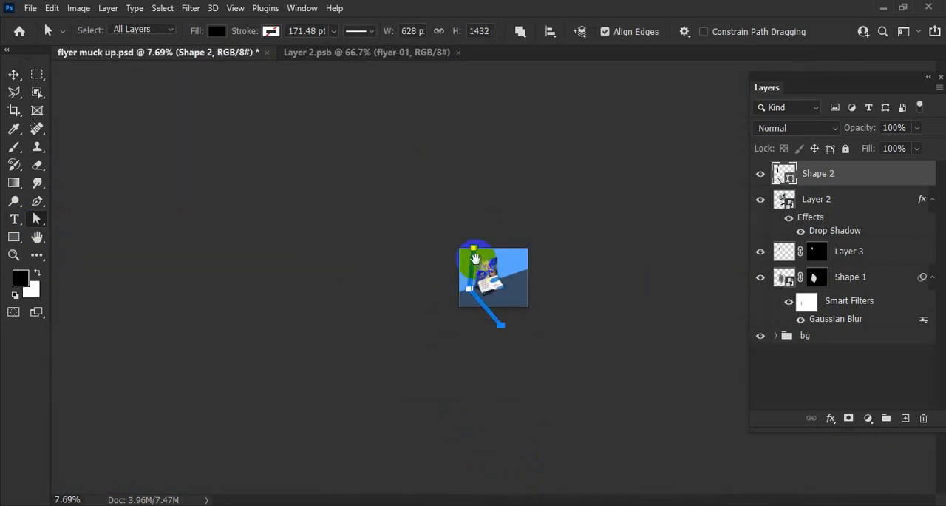
Step: Extend the bar's upper end well beyond the canvas's top edge by moving its two top anchor points
{"action": "left_click_drag", "start_coordinate": [463, 244], "coordinate": [584, 325]}
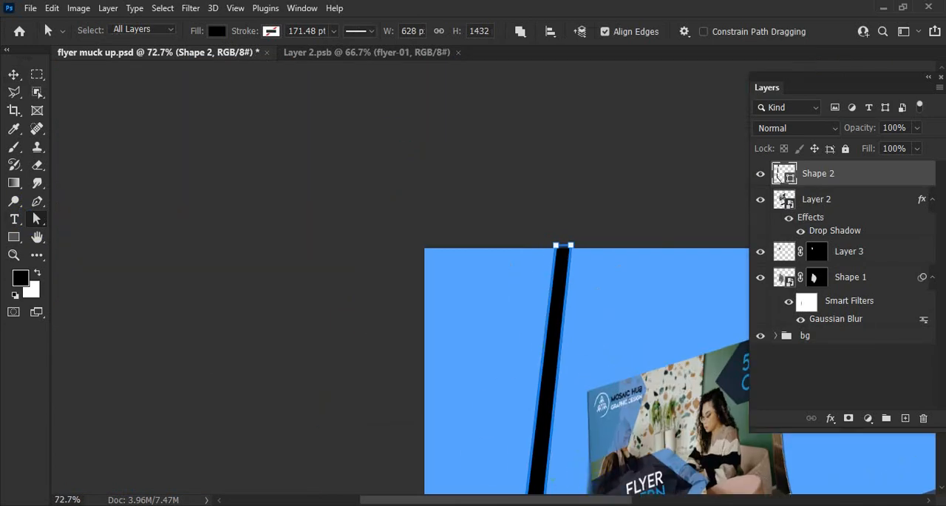
{"action": "left_click_drag", "start_coordinate": [564, 244], "coordinate": [564, 178]}
{"action": "left_click_drag", "start_coordinate": [586, 351], "coordinate": [526, 326]}
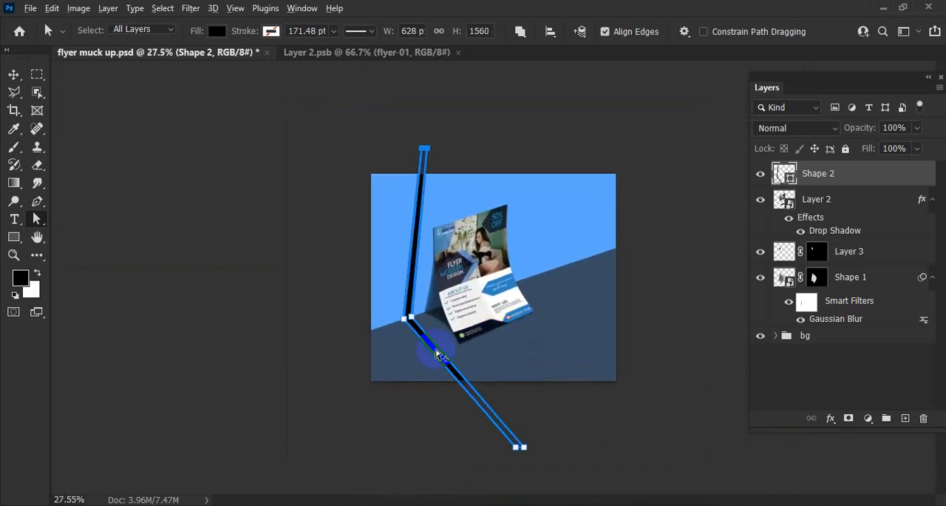
Step: Duplicate the bent bar six times across the scene, placing each copy's bend on the wall-floor line at varied spacing
{"action": "left_click", "coordinate": [13, 74]}
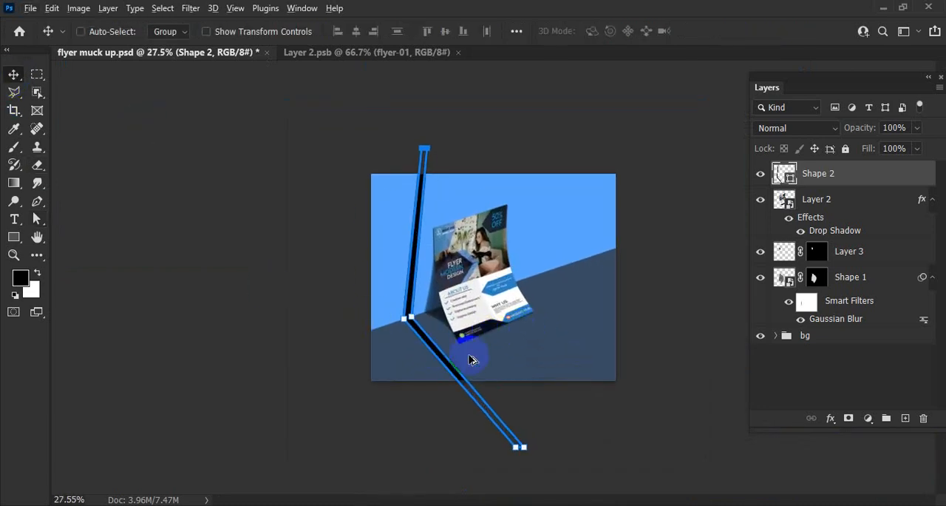
{"action": "left_click_drag", "start_coordinate": [451, 365], "coordinate": [487, 349]}
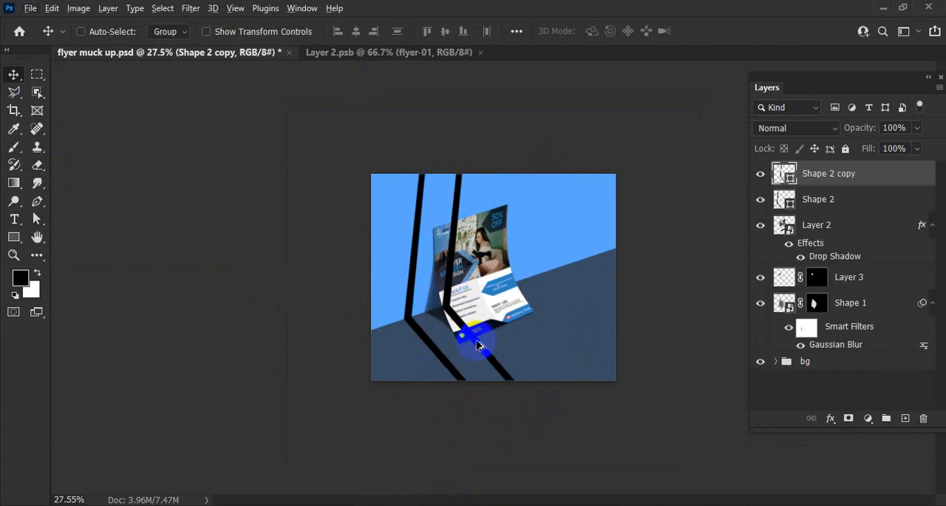
{"action": "left_click_drag", "start_coordinate": [482, 349], "coordinate": [503, 353]}
{"action": "left_click_drag", "start_coordinate": [449, 409], "coordinate": [552, 372]}
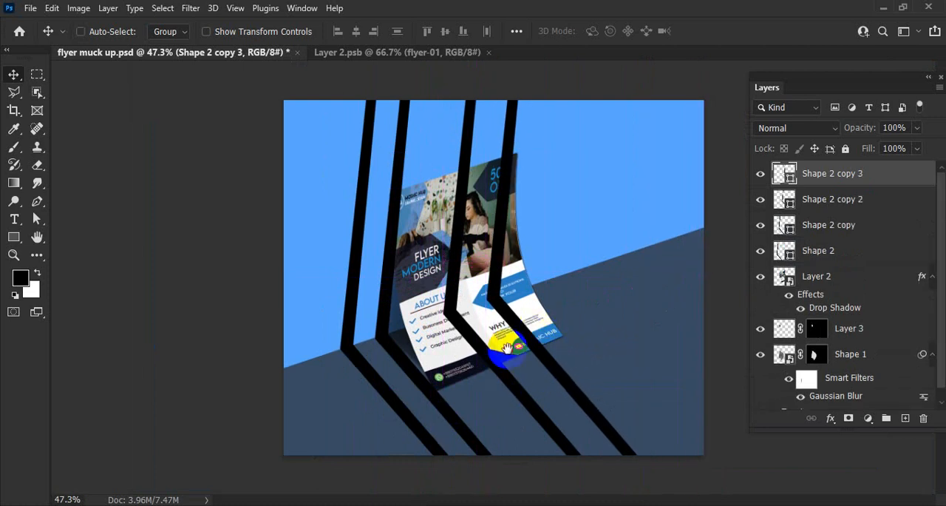
{"action": "left_click_drag", "start_coordinate": [546, 364], "coordinate": [646, 340]}
{"action": "left_click_drag", "start_coordinate": [678, 310], "coordinate": [644, 274]}
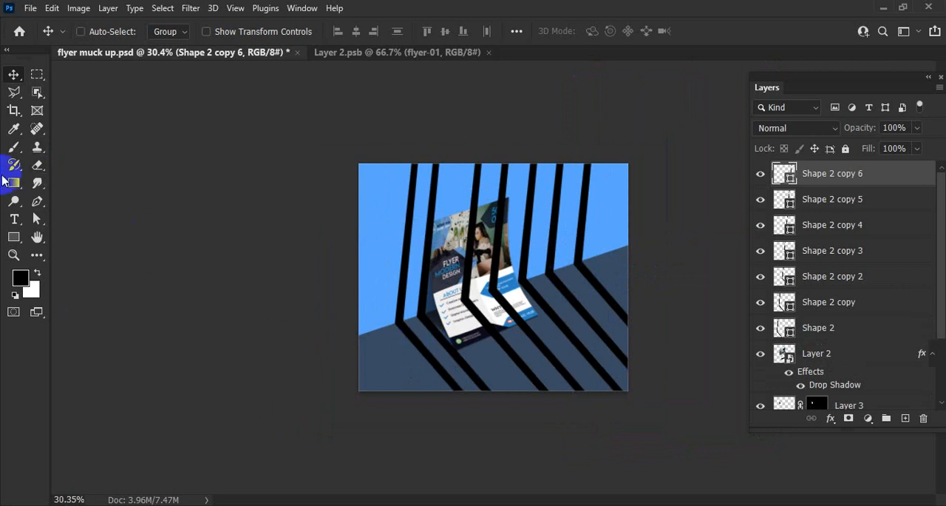
Step: Draw a closed black shape with the Pen tool over the scene's lower-left corner, bending where wall meets floor
{"action": "left_click", "coordinate": [37, 200]}
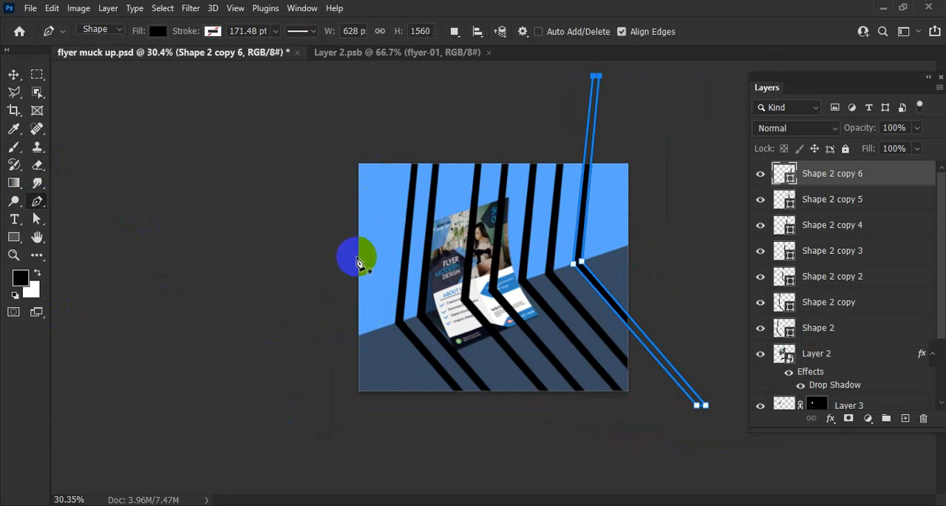
{"action": "left_click", "coordinate": [356, 231]}
{"action": "left_click", "coordinate": [383, 331]}
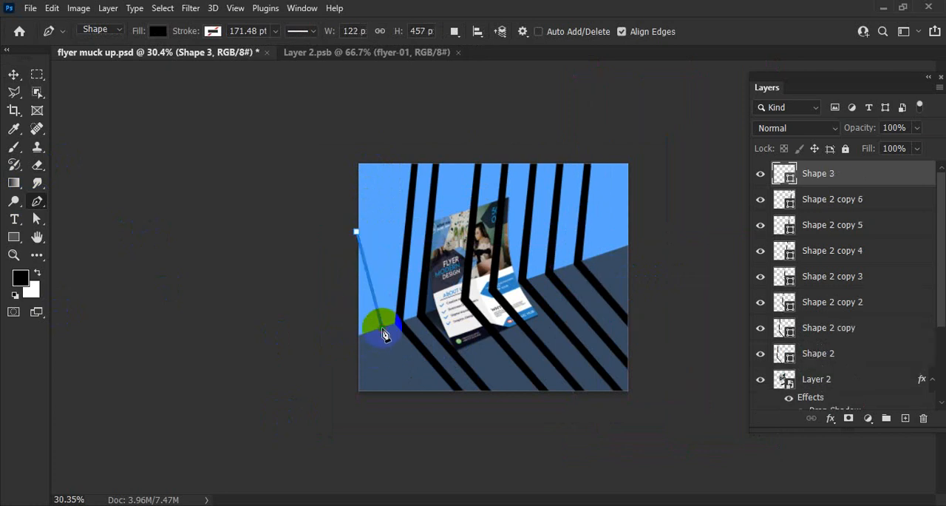
{"action": "left_click", "coordinate": [352, 405]}
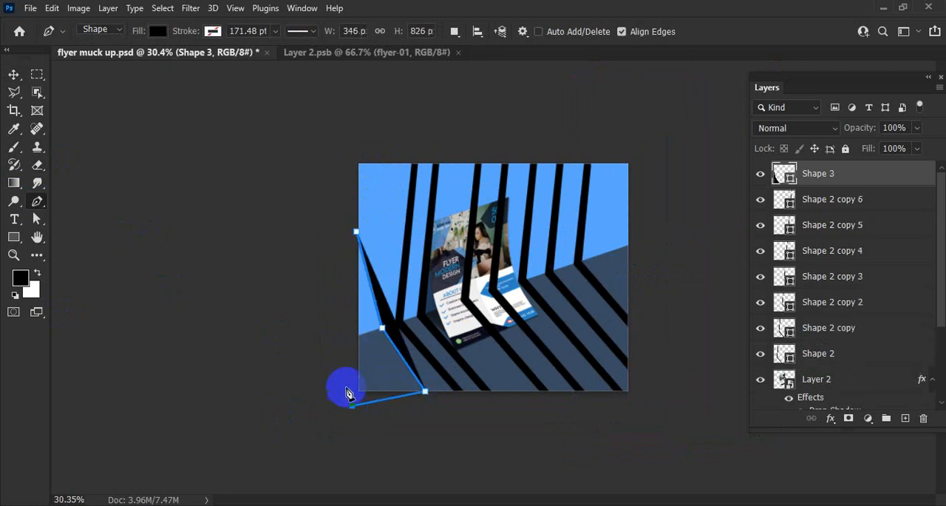
{"action": "left_click", "coordinate": [332, 330]}
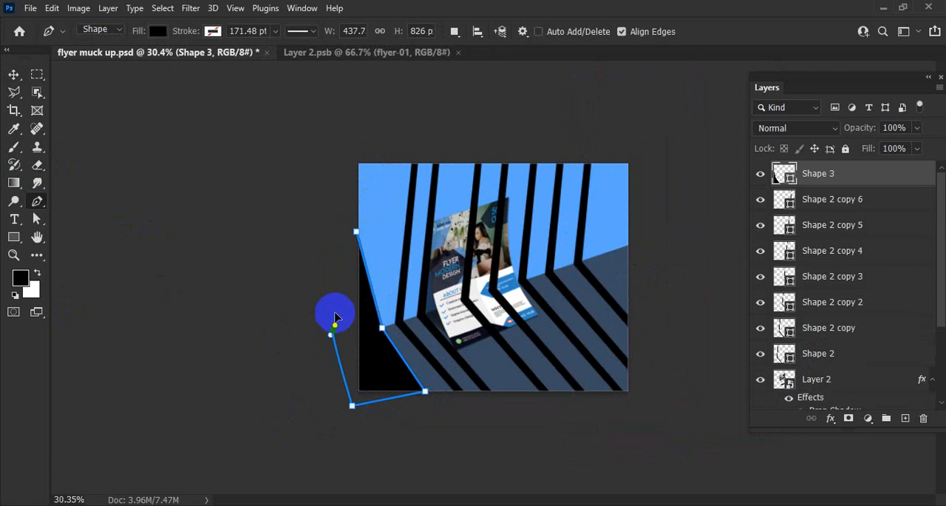
{"action": "left_click", "coordinate": [360, 236]}
Step: Move the black corner shape slightly down and left so its bend sits on the wall-floor line
{"action": "left_click", "coordinate": [13, 74]}
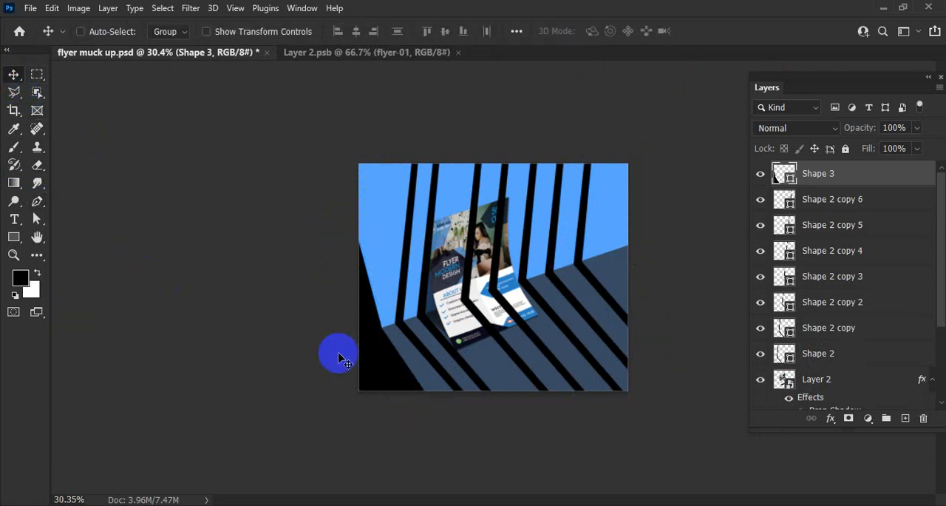
{"action": "key", "text": "ctrl"}
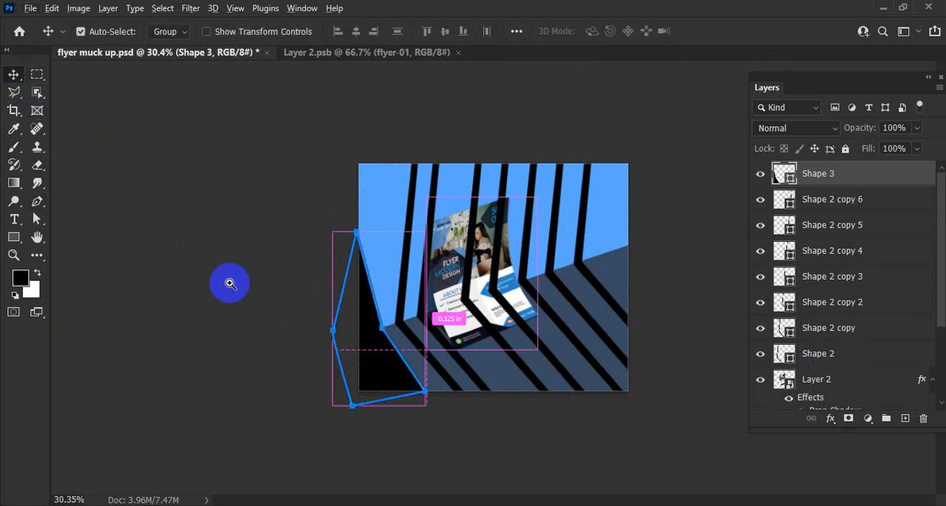
{"action": "mouse_move", "coordinate": [374, 386]}
{"action": "left_mouse_down"}
{"action": "mouse_move", "coordinate": [380, 365]}
{"action": "mouse_move", "coordinate": [373, 374]}
{"action": "left_mouse_up"}
{"action": "left_click_drag", "start_coordinate": [532, 297], "coordinate": [524, 294]}
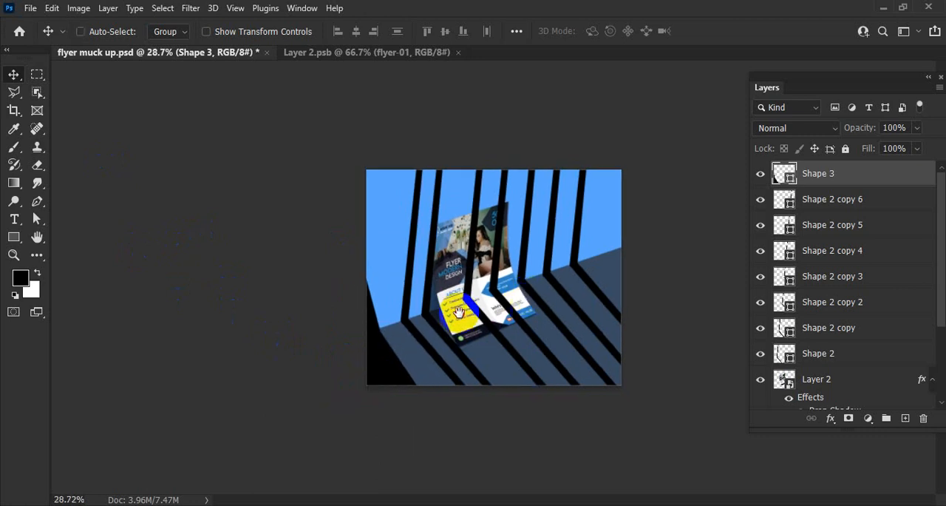
Step: Delete the rightmost bent bar, layer Shape 2 copy 6
{"action": "left_click", "coordinate": [37, 201]}
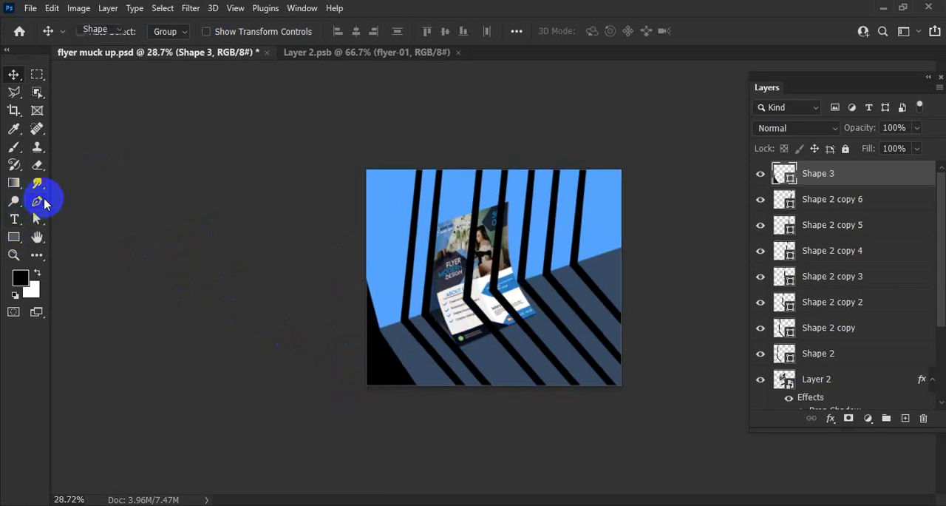
{"action": "left_click", "coordinate": [850, 202]}
{"action": "key", "text": "Delete"}
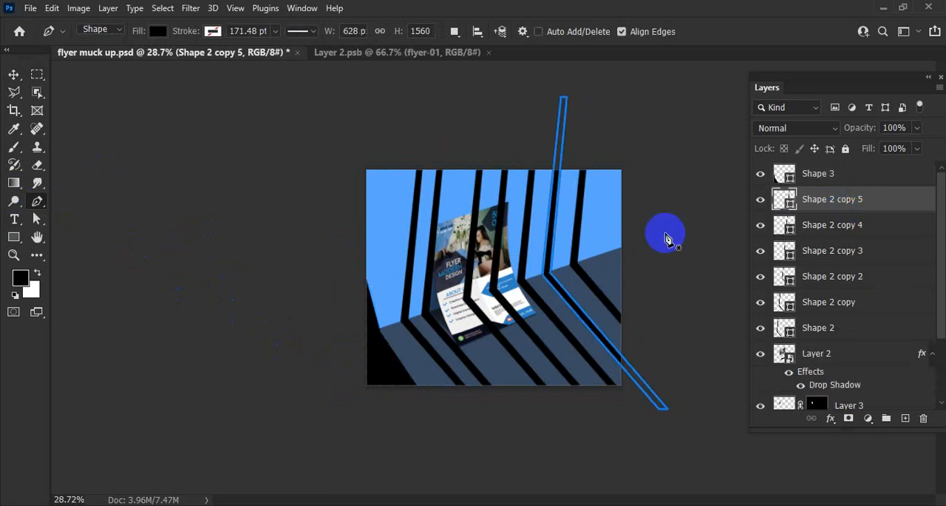
Step: Draw a closed black shape with the Pen tool over the scene's right edge, bending where wall meets floor and extending beyond the canvas
{"action": "left_click", "coordinate": [596, 257]}
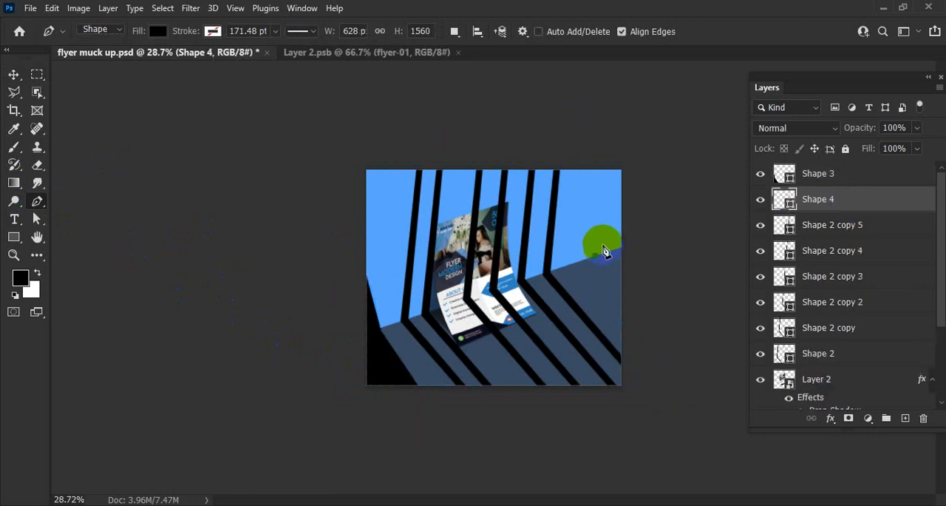
{"action": "left_click", "coordinate": [606, 171]}
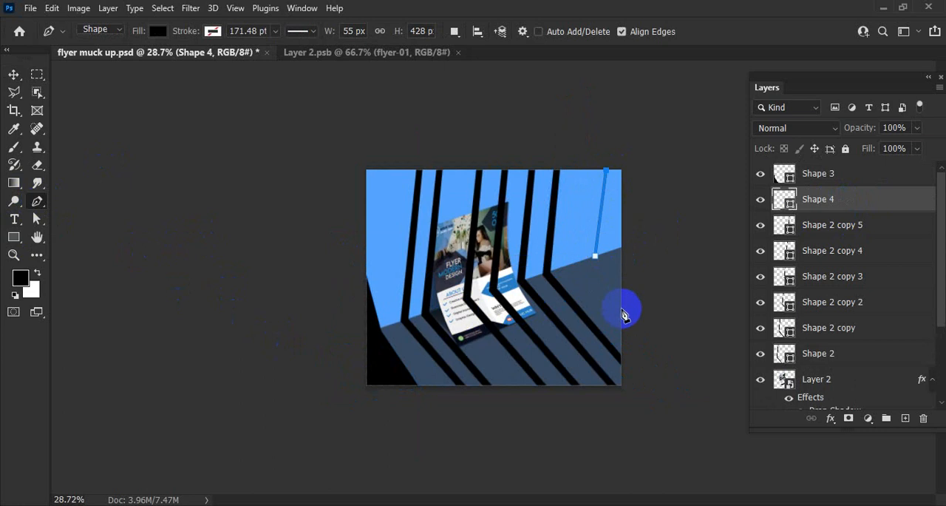
{"action": "left_click", "coordinate": [666, 159]}
{"action": "left_click", "coordinate": [685, 232]}
{"action": "left_click", "coordinate": [671, 332]}
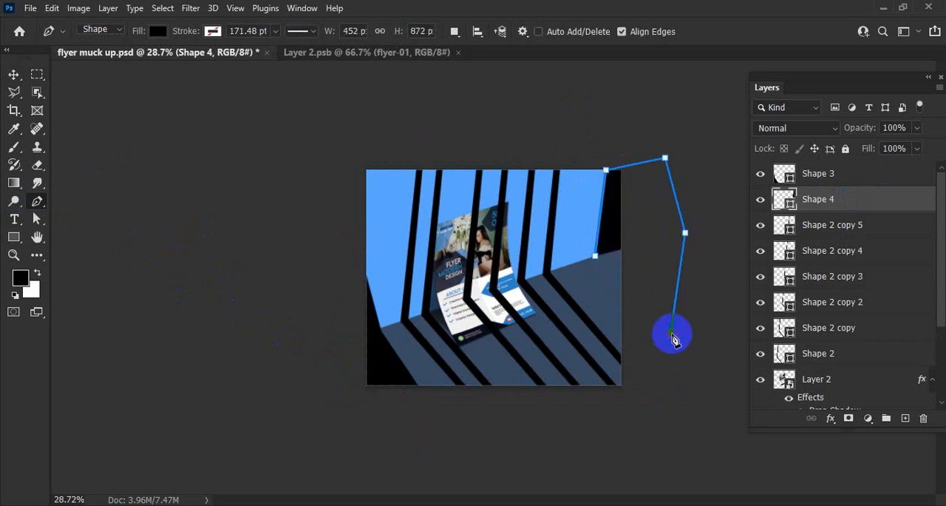
{"action": "left_click", "coordinate": [643, 339]}
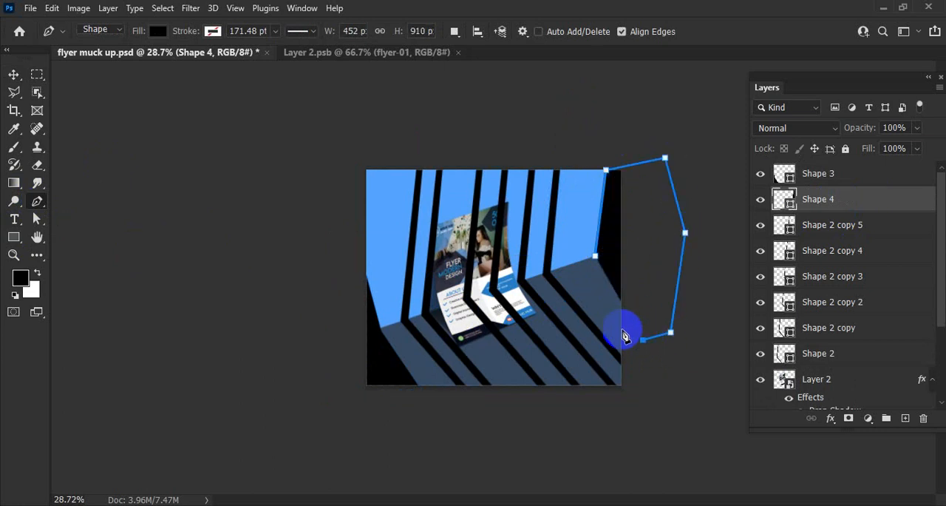
{"action": "left_click", "coordinate": [623, 331]}
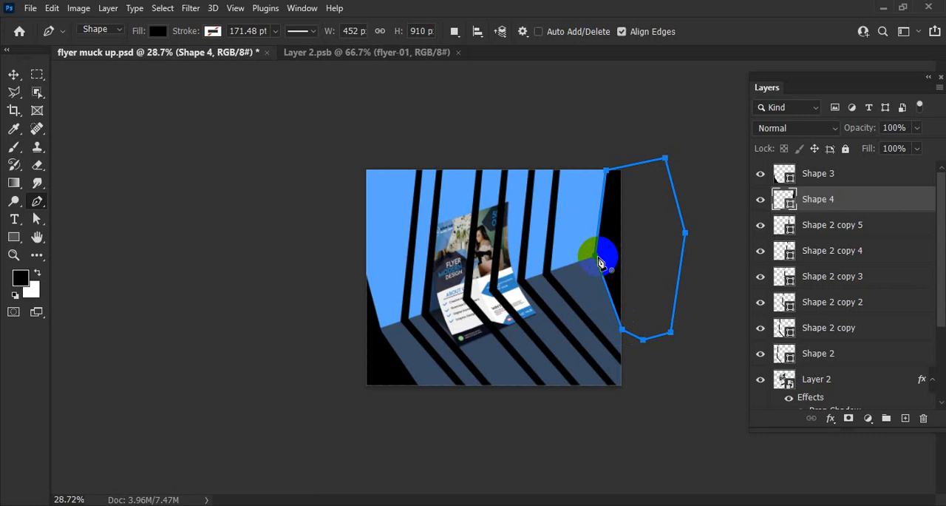
{"action": "left_click", "coordinate": [598, 259]}
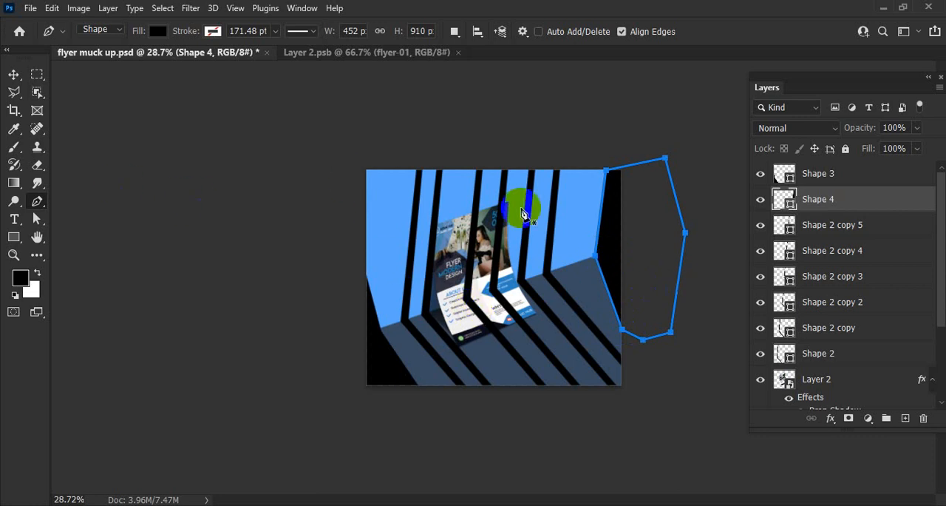
Step: Widen the right-edge shape by moving its bend left along the wall-floor line, its upper-left anchor above the canvas and its lower-left anchor beyond the right edge
{"action": "left_click_drag", "start_coordinate": [601, 255], "coordinate": [499, 281]}
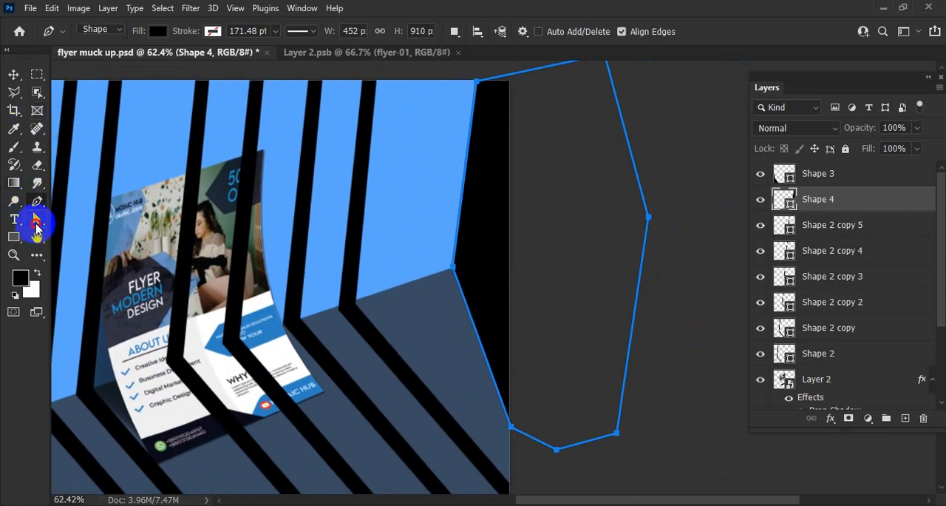
{"action": "left_click", "coordinate": [35, 223]}
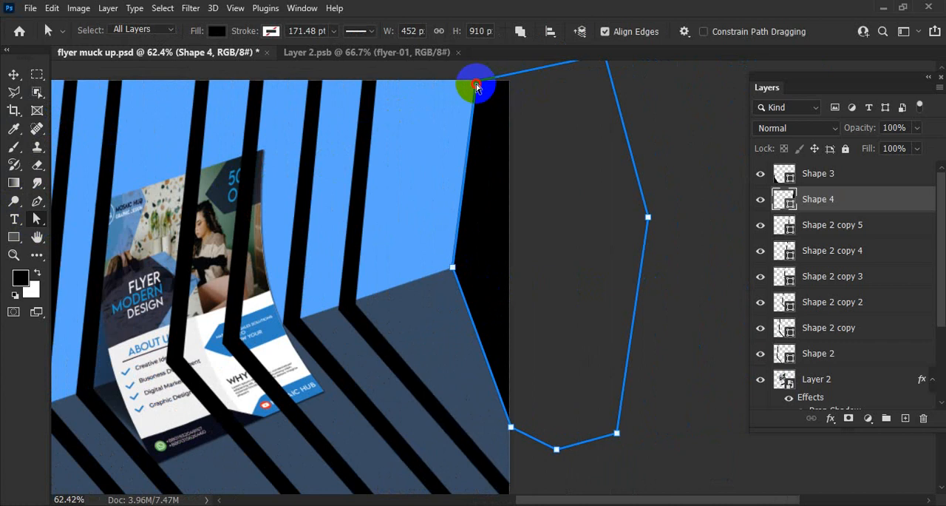
{"action": "left_click_drag", "start_coordinate": [477, 87], "coordinate": [484, 69]}
{"action": "left_click_drag", "start_coordinate": [511, 426], "coordinate": [550, 379]}
{"action": "double_click", "coordinate": [523, 424]}
{"action": "left_click_drag", "start_coordinate": [451, 267], "coordinate": [431, 277]}
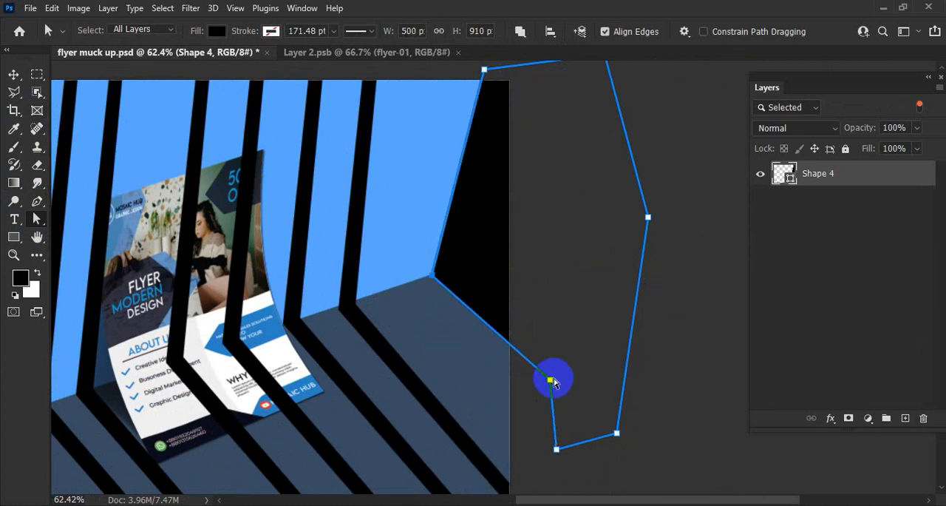
{"action": "left_click_drag", "start_coordinate": [549, 381], "coordinate": [538, 397]}
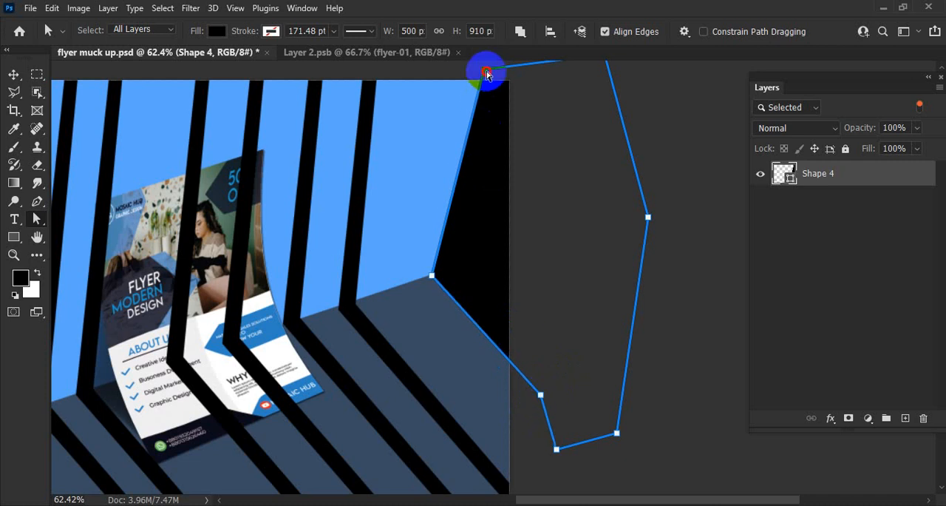
{"action": "left_click_drag", "start_coordinate": [484, 71], "coordinate": [468, 63]}
{"action": "left_click_drag", "start_coordinate": [561, 221], "coordinate": [508, 214]}
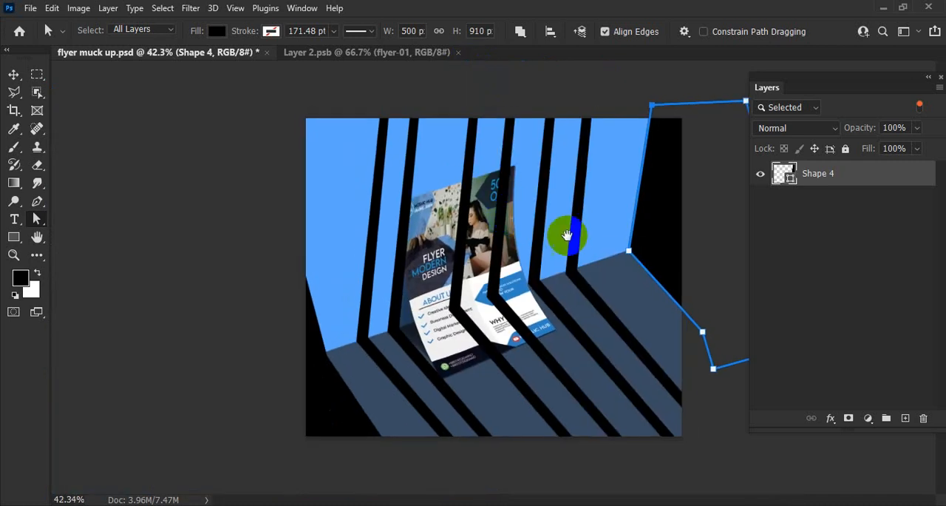
{"action": "left_click_drag", "start_coordinate": [604, 244], "coordinate": [586, 248]}
{"action": "left_click", "coordinate": [13, 74]}
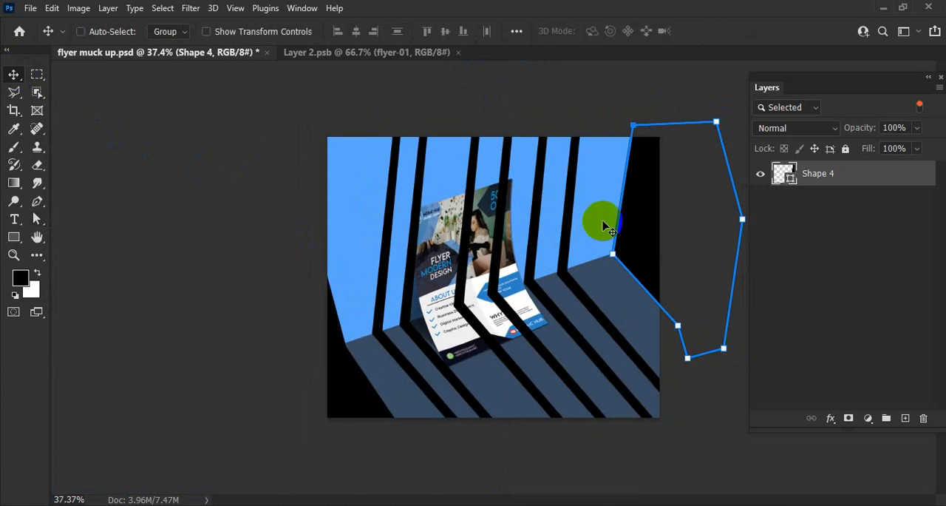
{"action": "left_click", "coordinate": [348, 226]}
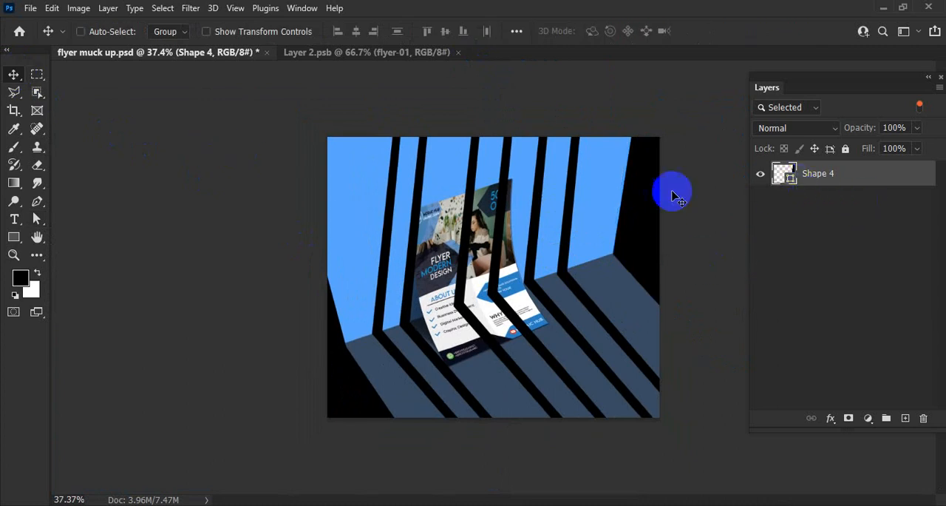
Step: Turn off layer filtering and convert all the bar and corner shape layers, from Shape 3 down to Shape 2, into one smart object
{"action": "left_click", "coordinate": [919, 105]}
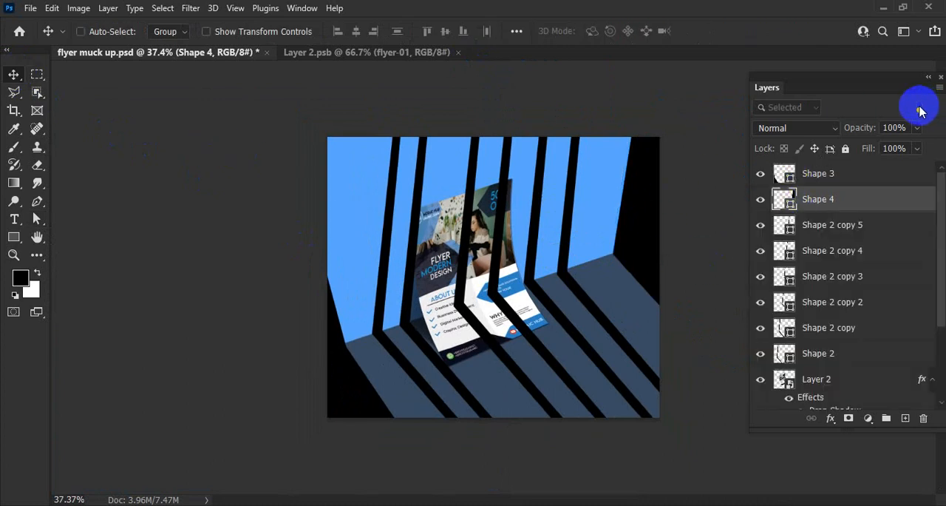
{"action": "left_click", "coordinate": [863, 175]}
{"action": "left_click", "coordinate": [822, 353], "text": "shift"}
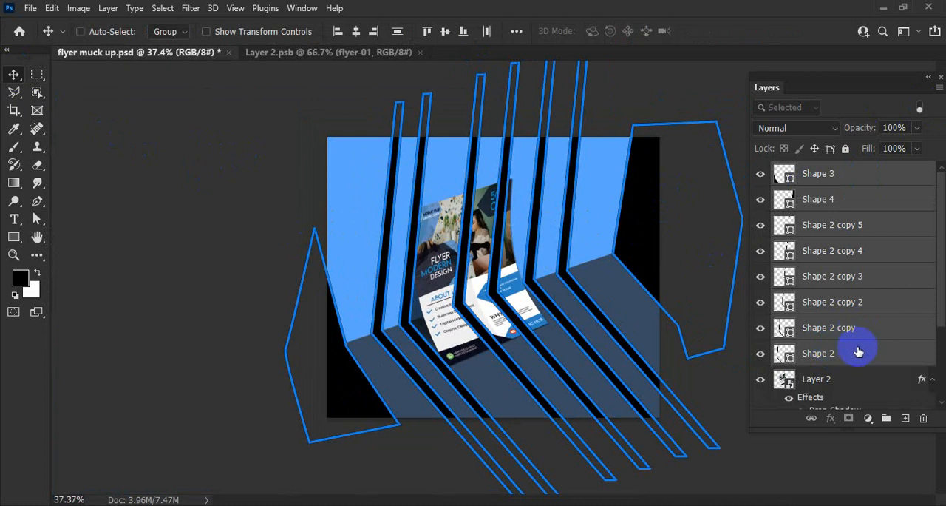
{"action": "right_click", "coordinate": [853, 344]}
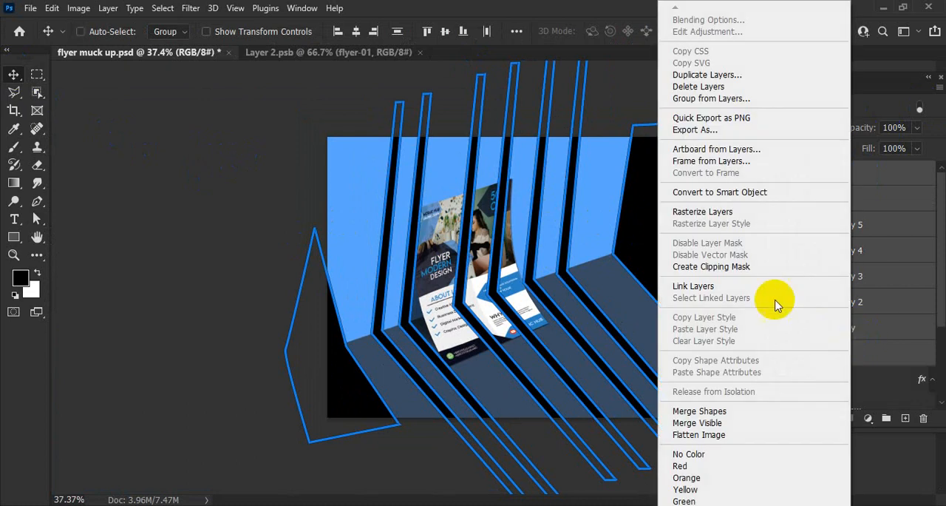
{"action": "left_click", "coordinate": [727, 190]}
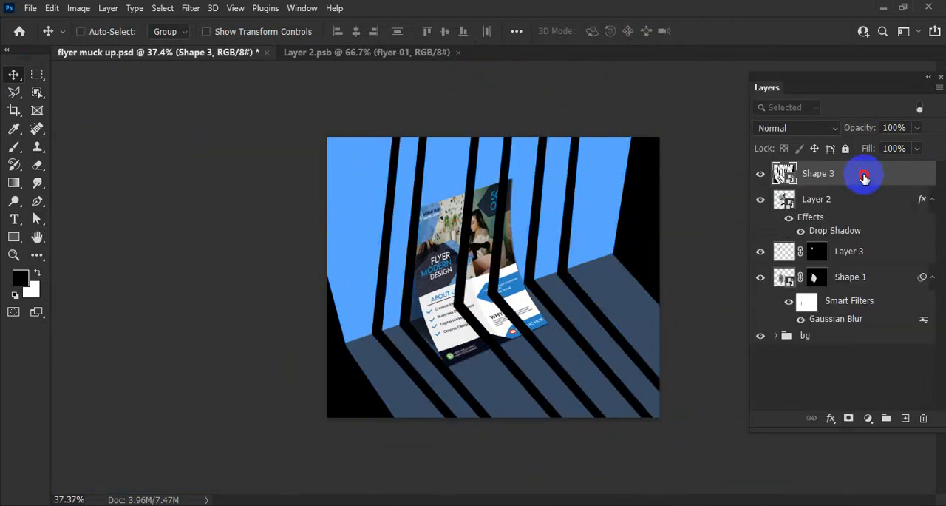
Step: Place the Shape 3 shadow layer directly below the flyer's Layer 2 and set its opacity to 40%
{"action": "left_click_drag", "start_coordinate": [866, 175], "coordinate": [857, 247]}
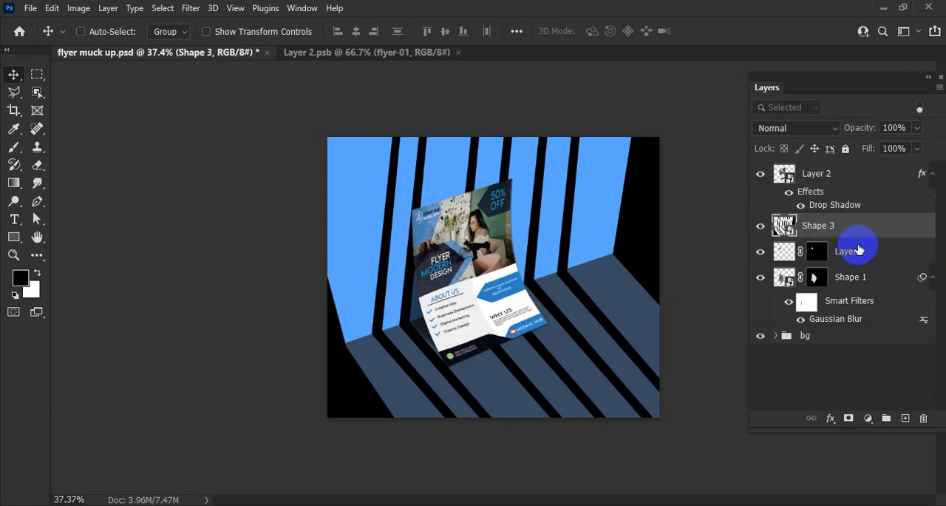
{"action": "scroll", "coordinate": [617, 334], "scroll_direction": "up", "scroll_amount": 2}
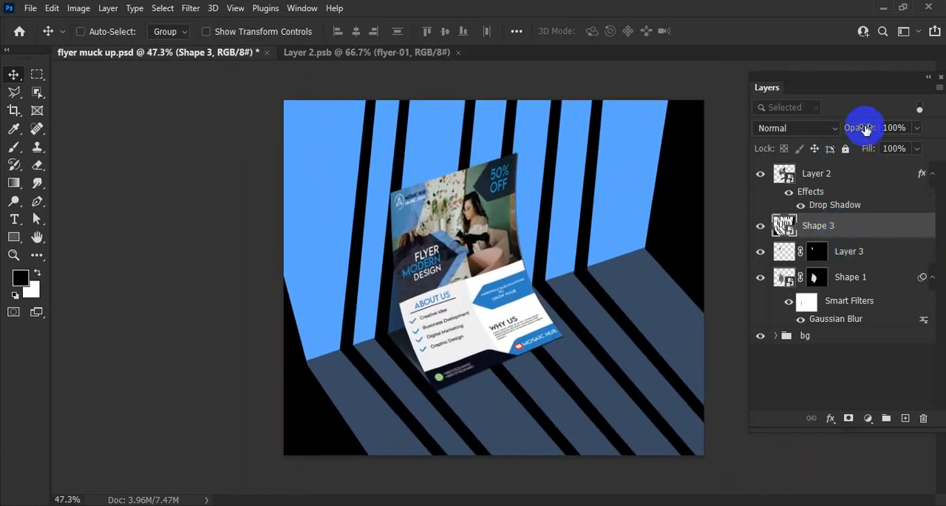
{"action": "mouse_move", "coordinate": [865, 125]}
{"action": "left_mouse_down"}
{"action": "mouse_move", "coordinate": [845, 129]}
{"action": "mouse_move", "coordinate": [870, 124]}
{"action": "mouse_move", "coordinate": [862, 127]}
{"action": "left_mouse_up"}
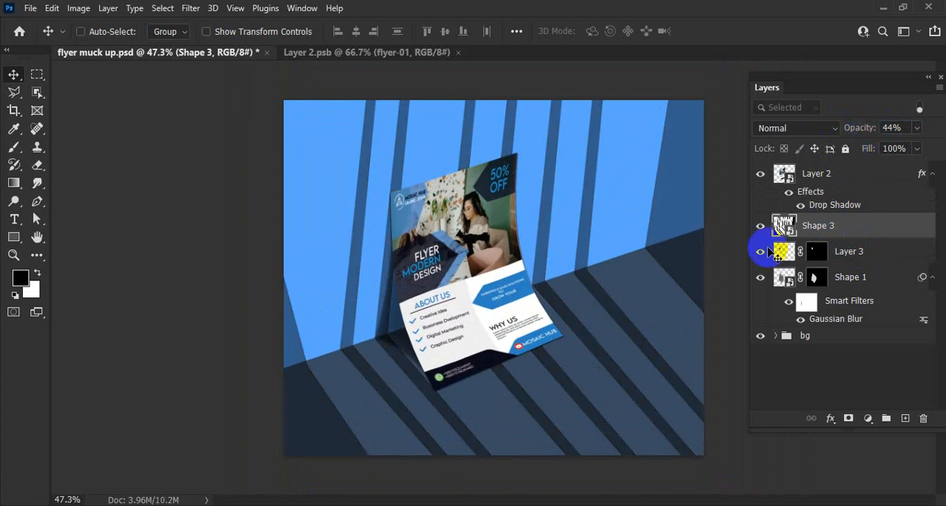
{"action": "scroll", "coordinate": [666, 319], "scroll_direction": "down", "scroll_amount": 1}
{"action": "scroll", "coordinate": [665, 319], "scroll_direction": "down", "scroll_amount": 1}
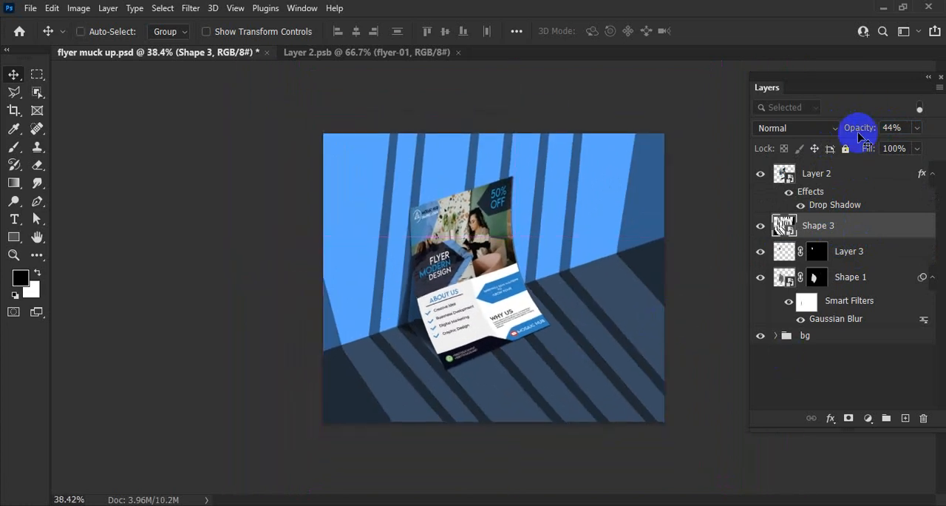
{"action": "left_click_drag", "start_coordinate": [868, 131], "coordinate": [862, 131]}
{"action": "type", "text": "40"}
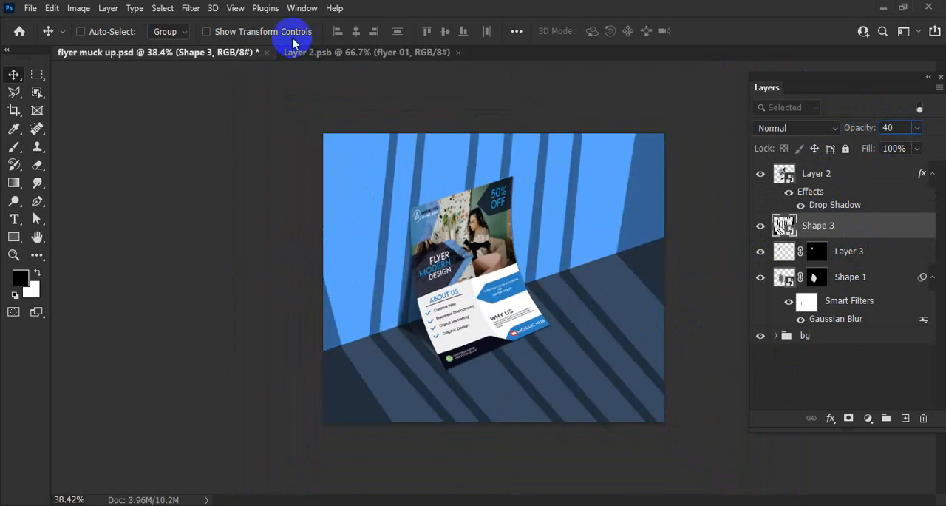
Step: Apply a Gaussian Blur with a radius of 8.2 pixels to the Shape 3 shadow layer
{"action": "left_click", "coordinate": [191, 8]}
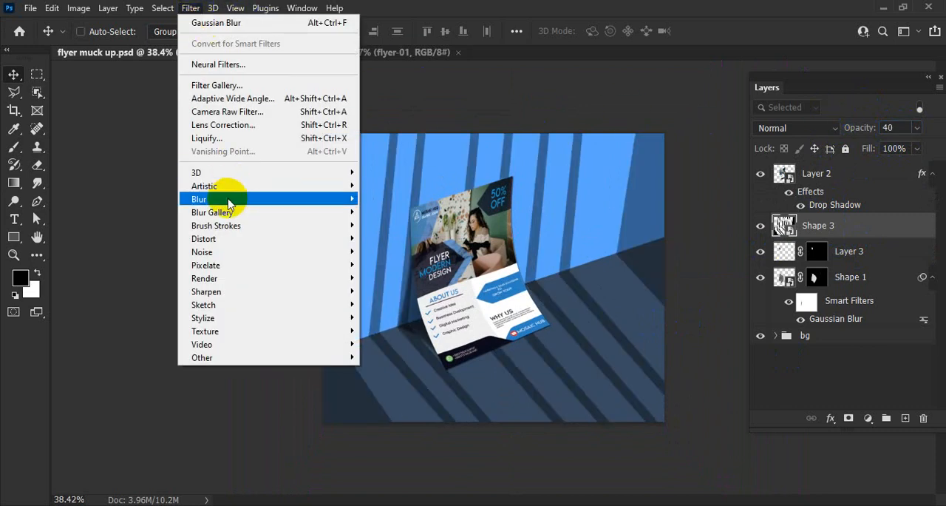
{"action": "mouse_move", "coordinate": [229, 200]}
{"action": "left_click", "coordinate": [388, 252]}
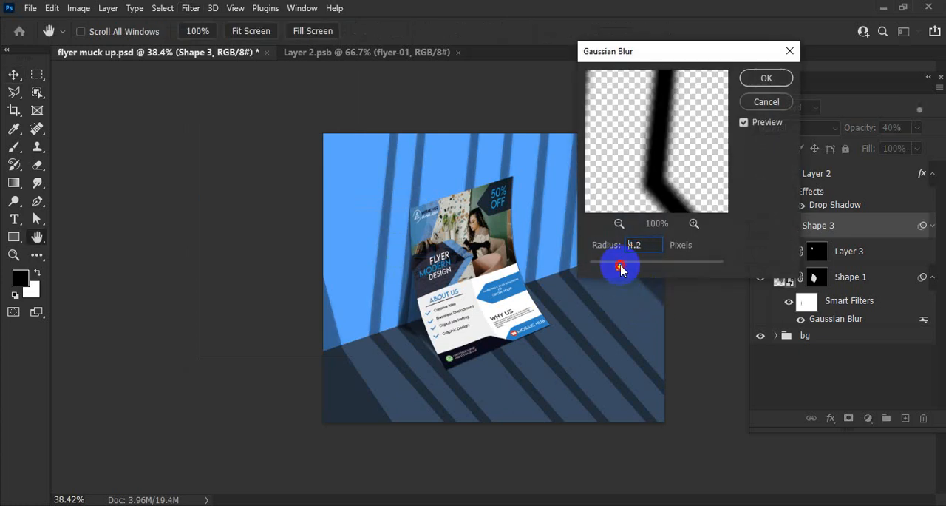
{"action": "left_click_drag", "start_coordinate": [621, 269], "coordinate": [636, 270]}
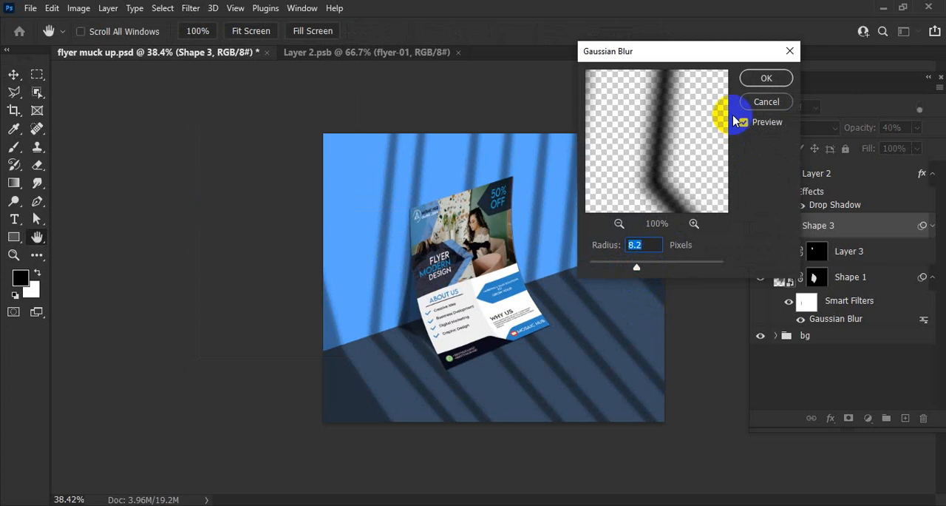
{"action": "left_click", "coordinate": [766, 79]}
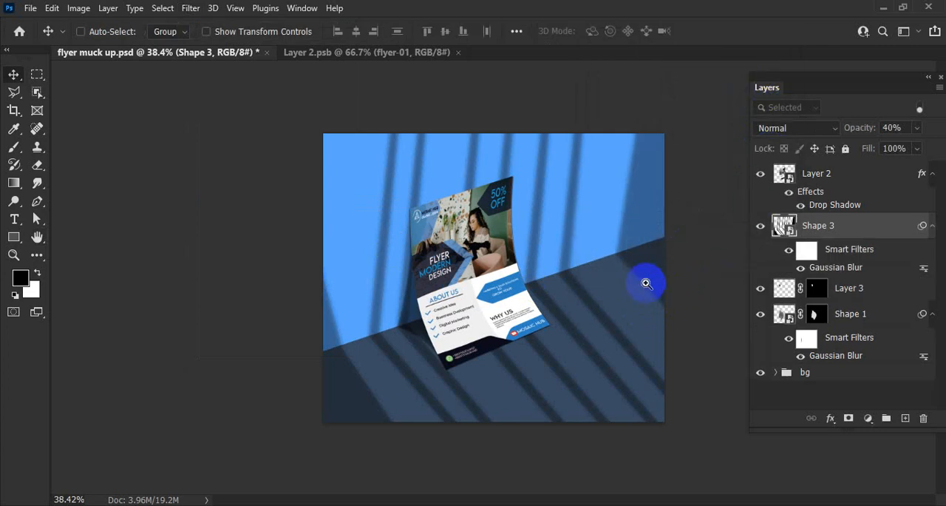
{"action": "scroll", "coordinate": [618, 284], "scroll_direction": "down", "scroll_amount": 2}
{"action": "scroll", "coordinate": [618, 284], "scroll_direction": "up", "scroll_amount": 2}
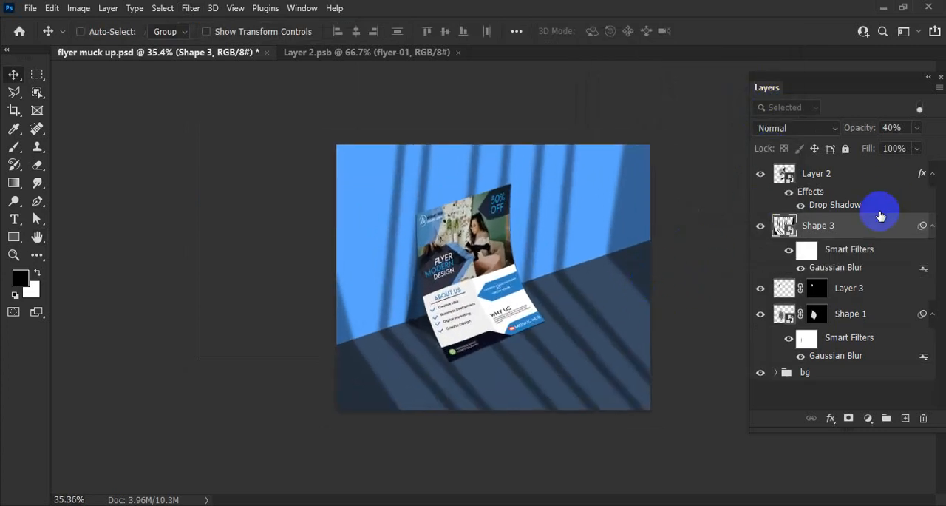
Step: Move the Shape 3 shadow layer above Layer 2 so the shadows also fall across the flyer
{"action": "left_click_drag", "start_coordinate": [828, 234], "coordinate": [819, 173]}
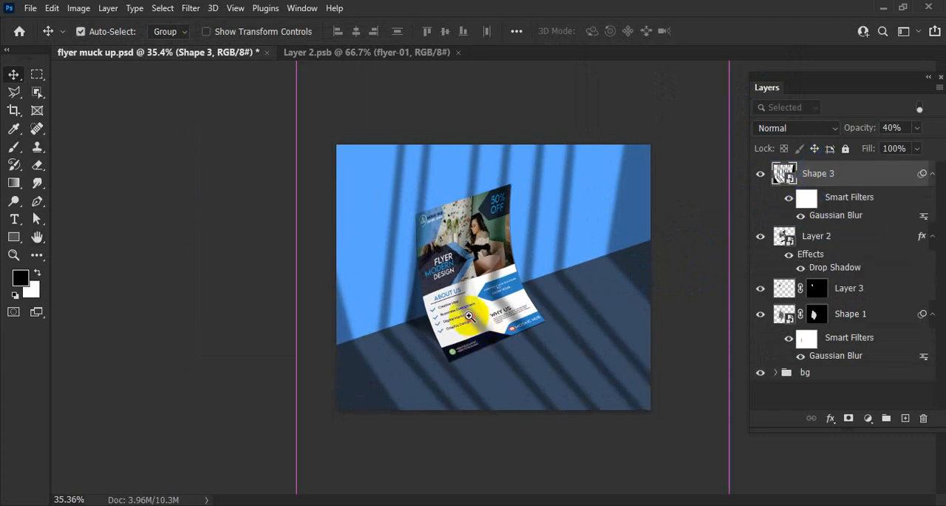
{"action": "left_click_drag", "start_coordinate": [469, 314], "coordinate": [440, 324]}
{"action": "left_click_drag", "start_coordinate": [555, 317], "coordinate": [543, 319]}
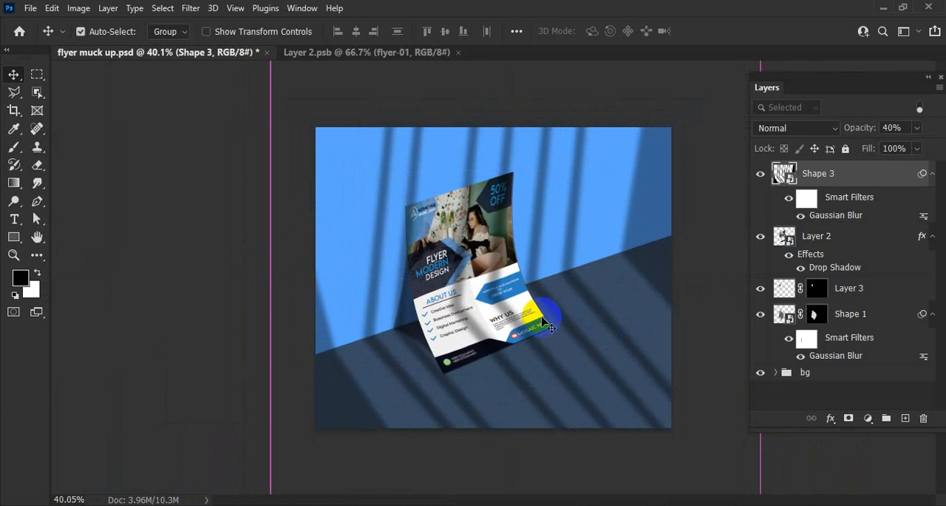
{"action": "key", "text": "ctrl"}
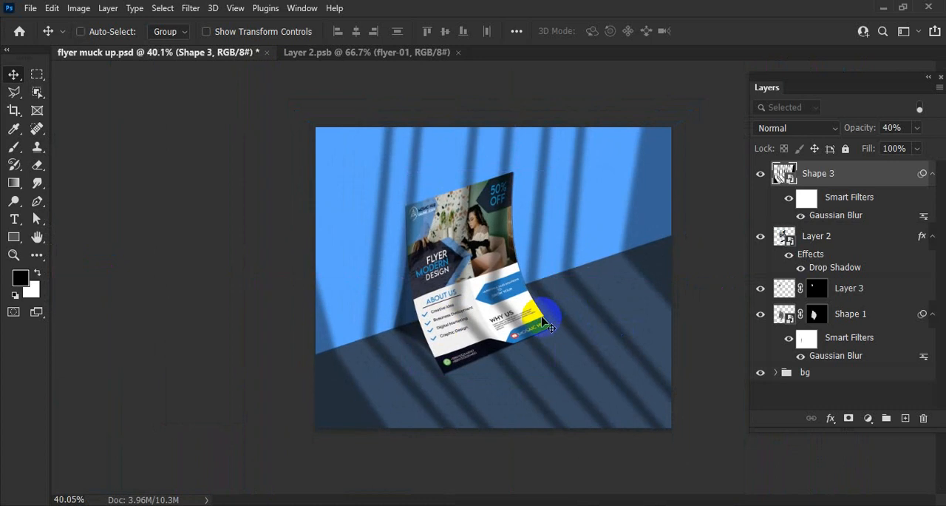